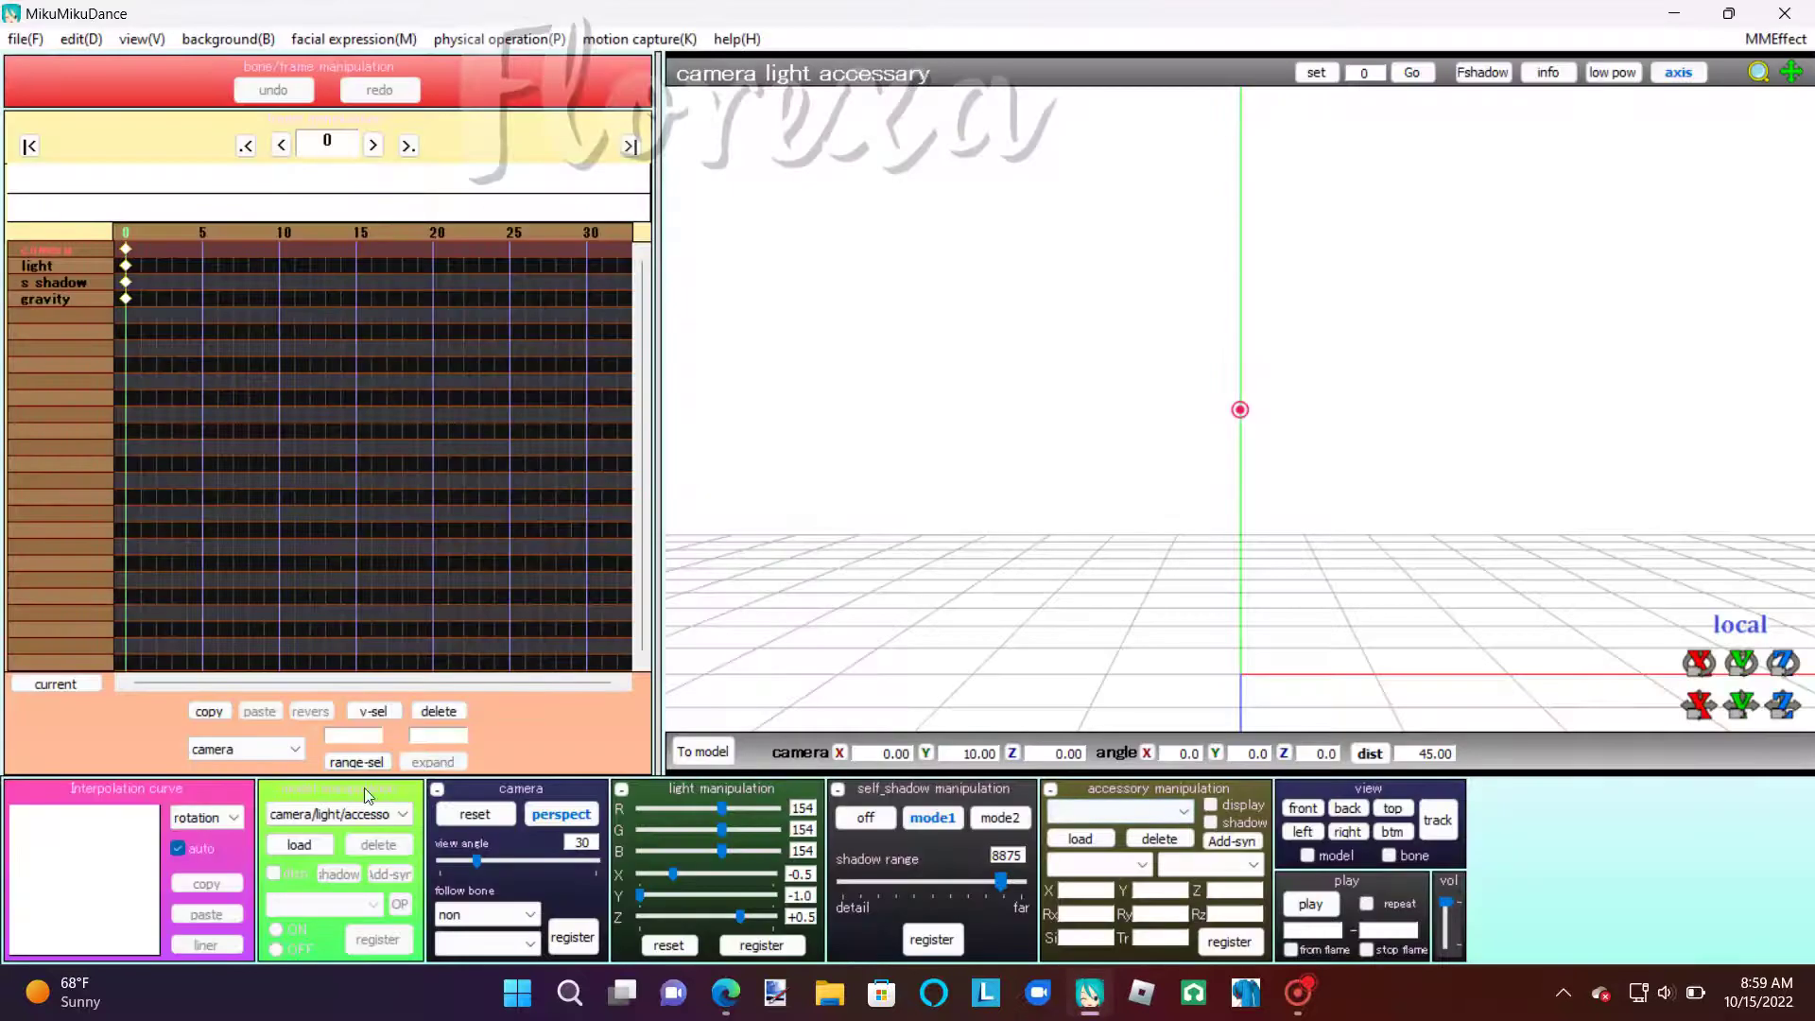
# Step: Load Marinette.pmx from the mari folder into the empty scene
pyautogui.click(298, 844)
pyautogui.scroll(-2, 343, 343)
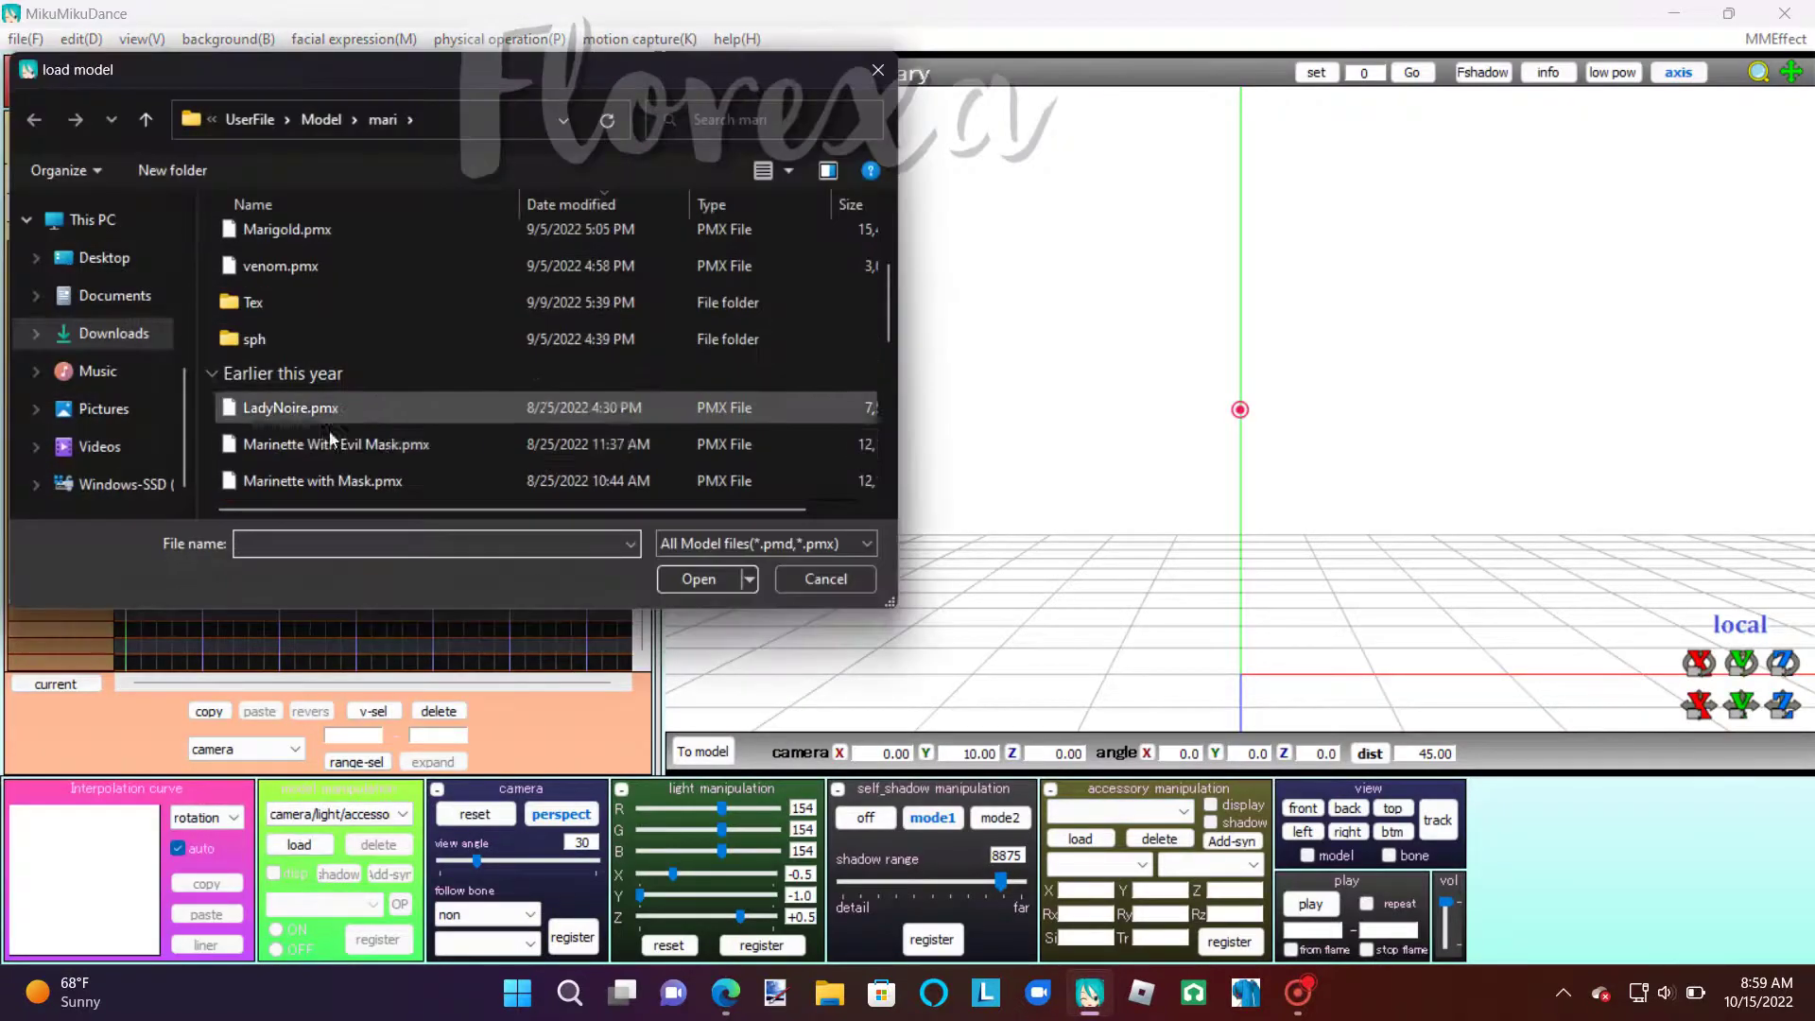
pyautogui.scroll(-1, 312, 416)
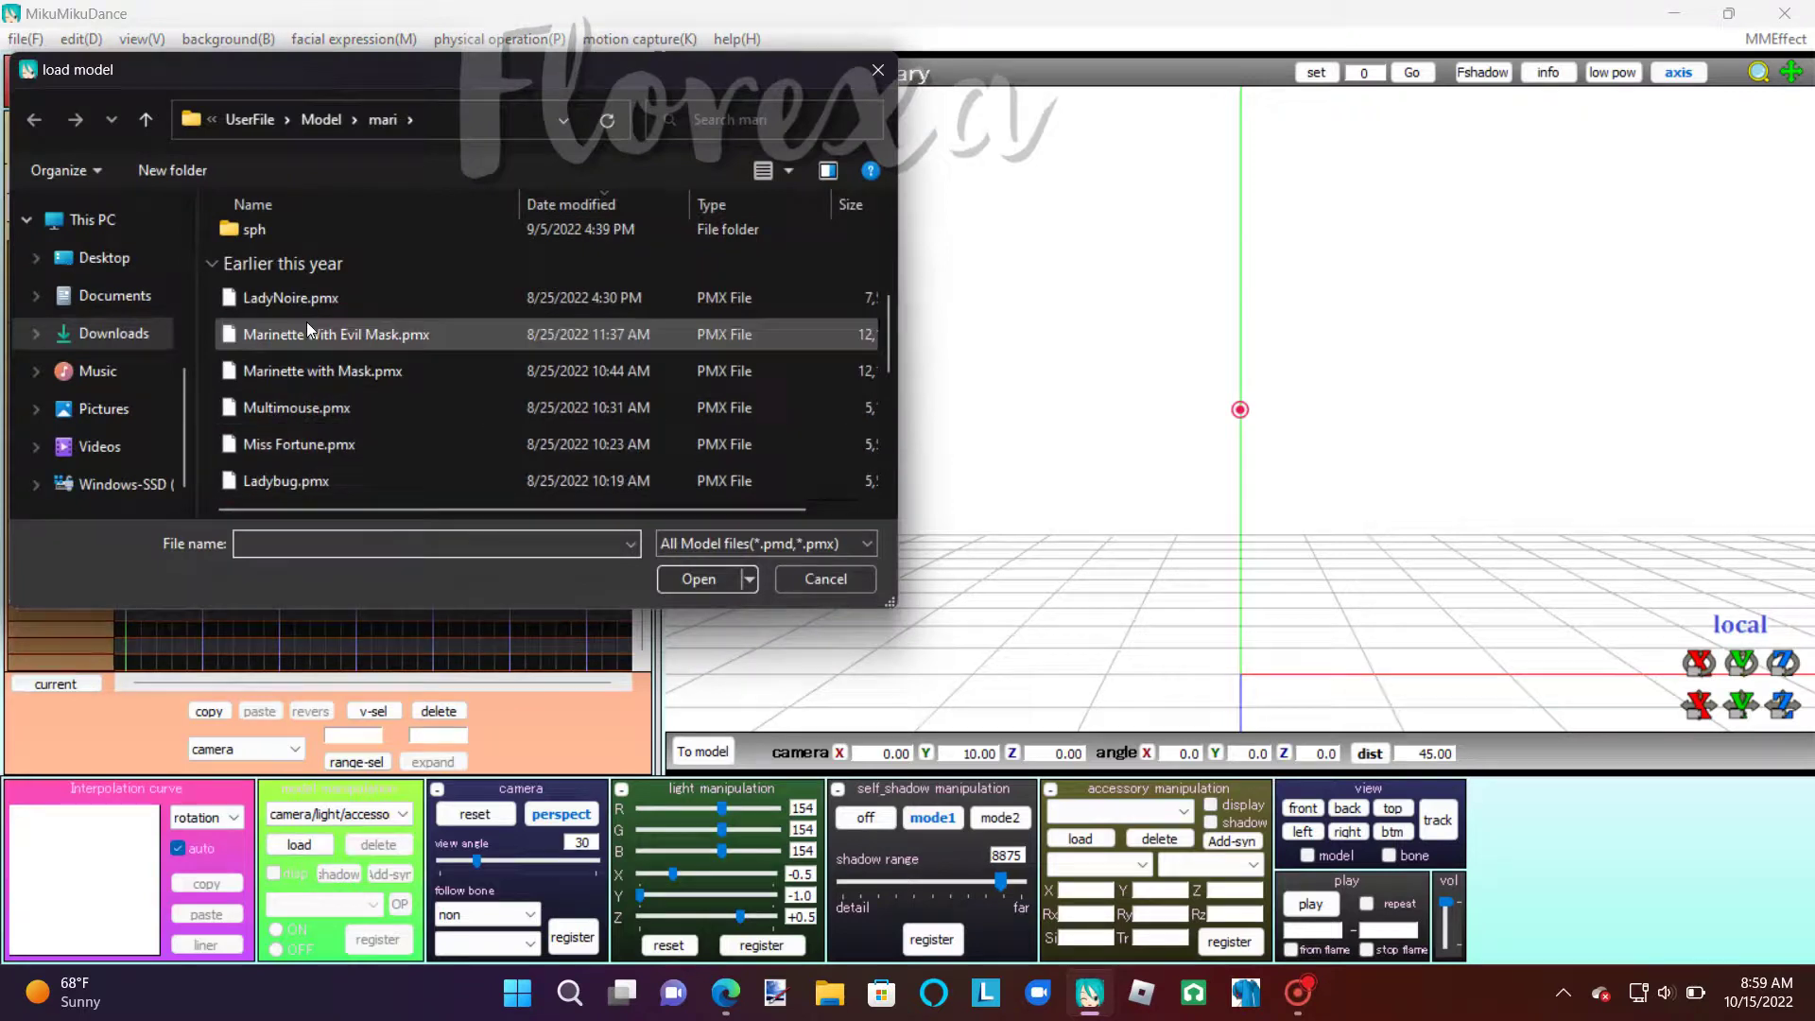
pyautogui.scroll(-1, 326, 402)
pyautogui.click(306, 411)
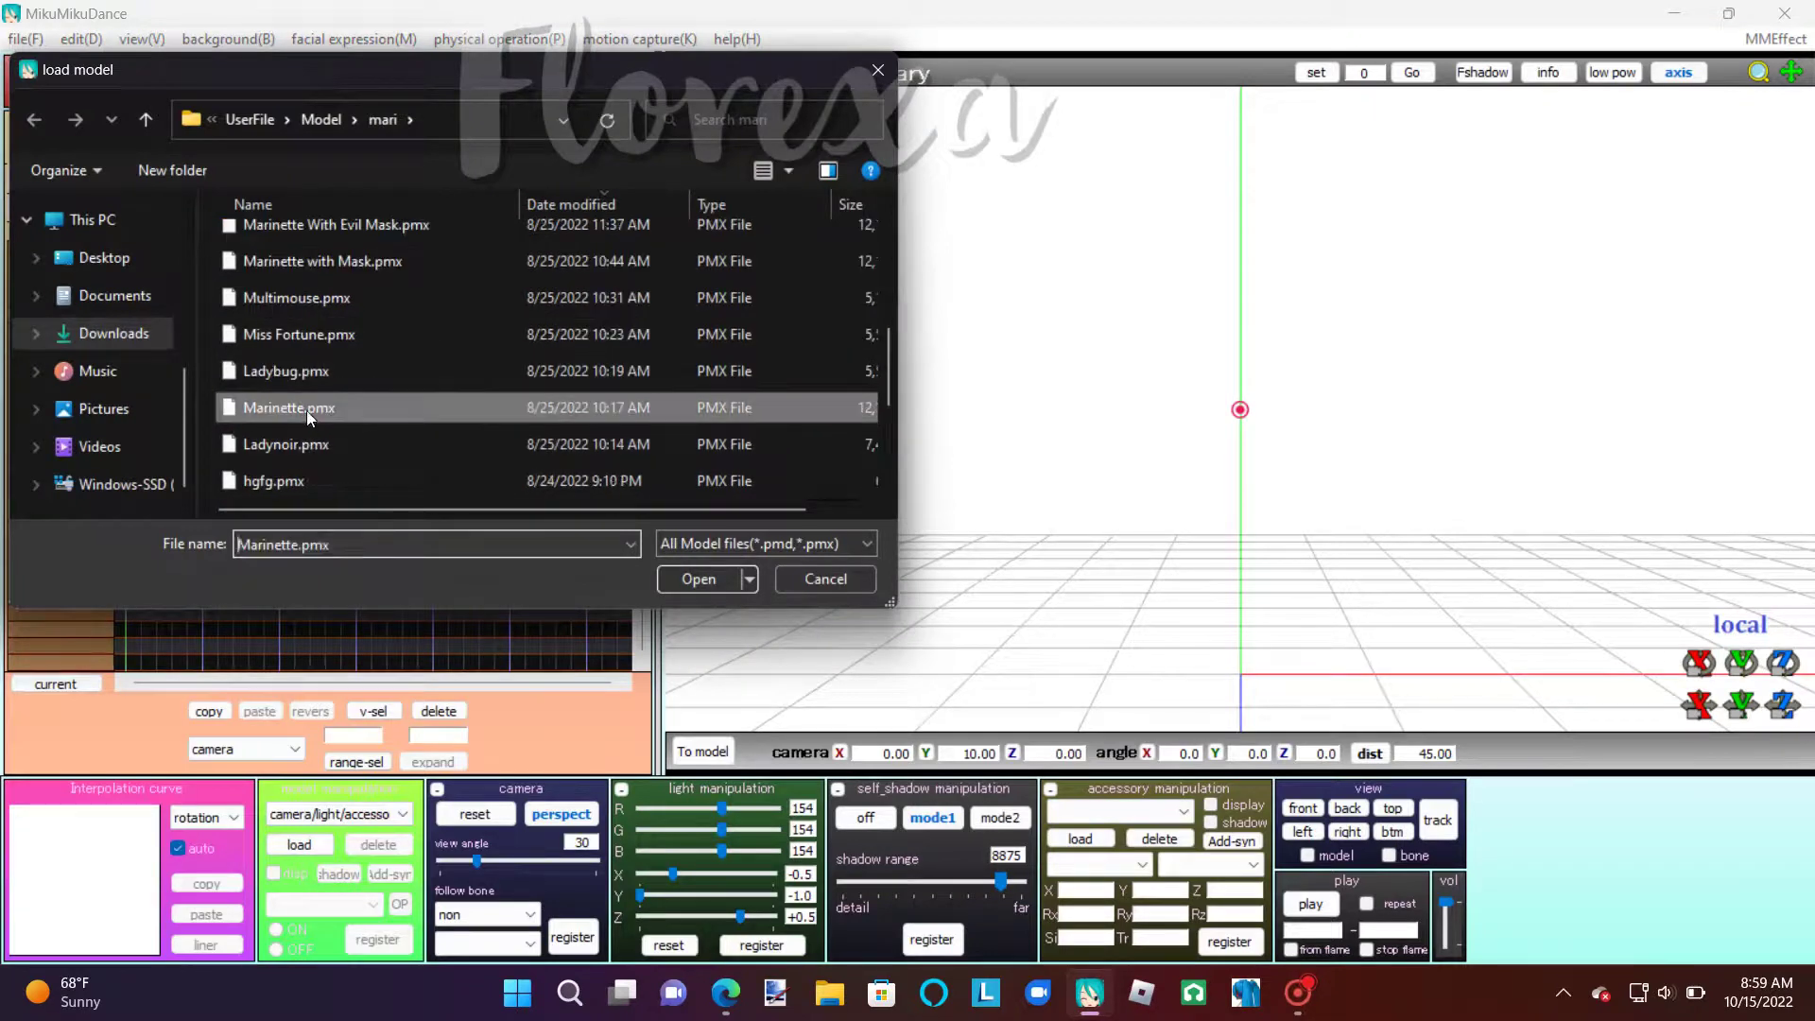
pyautogui.click(700, 578)
pyautogui.click(868, 561)
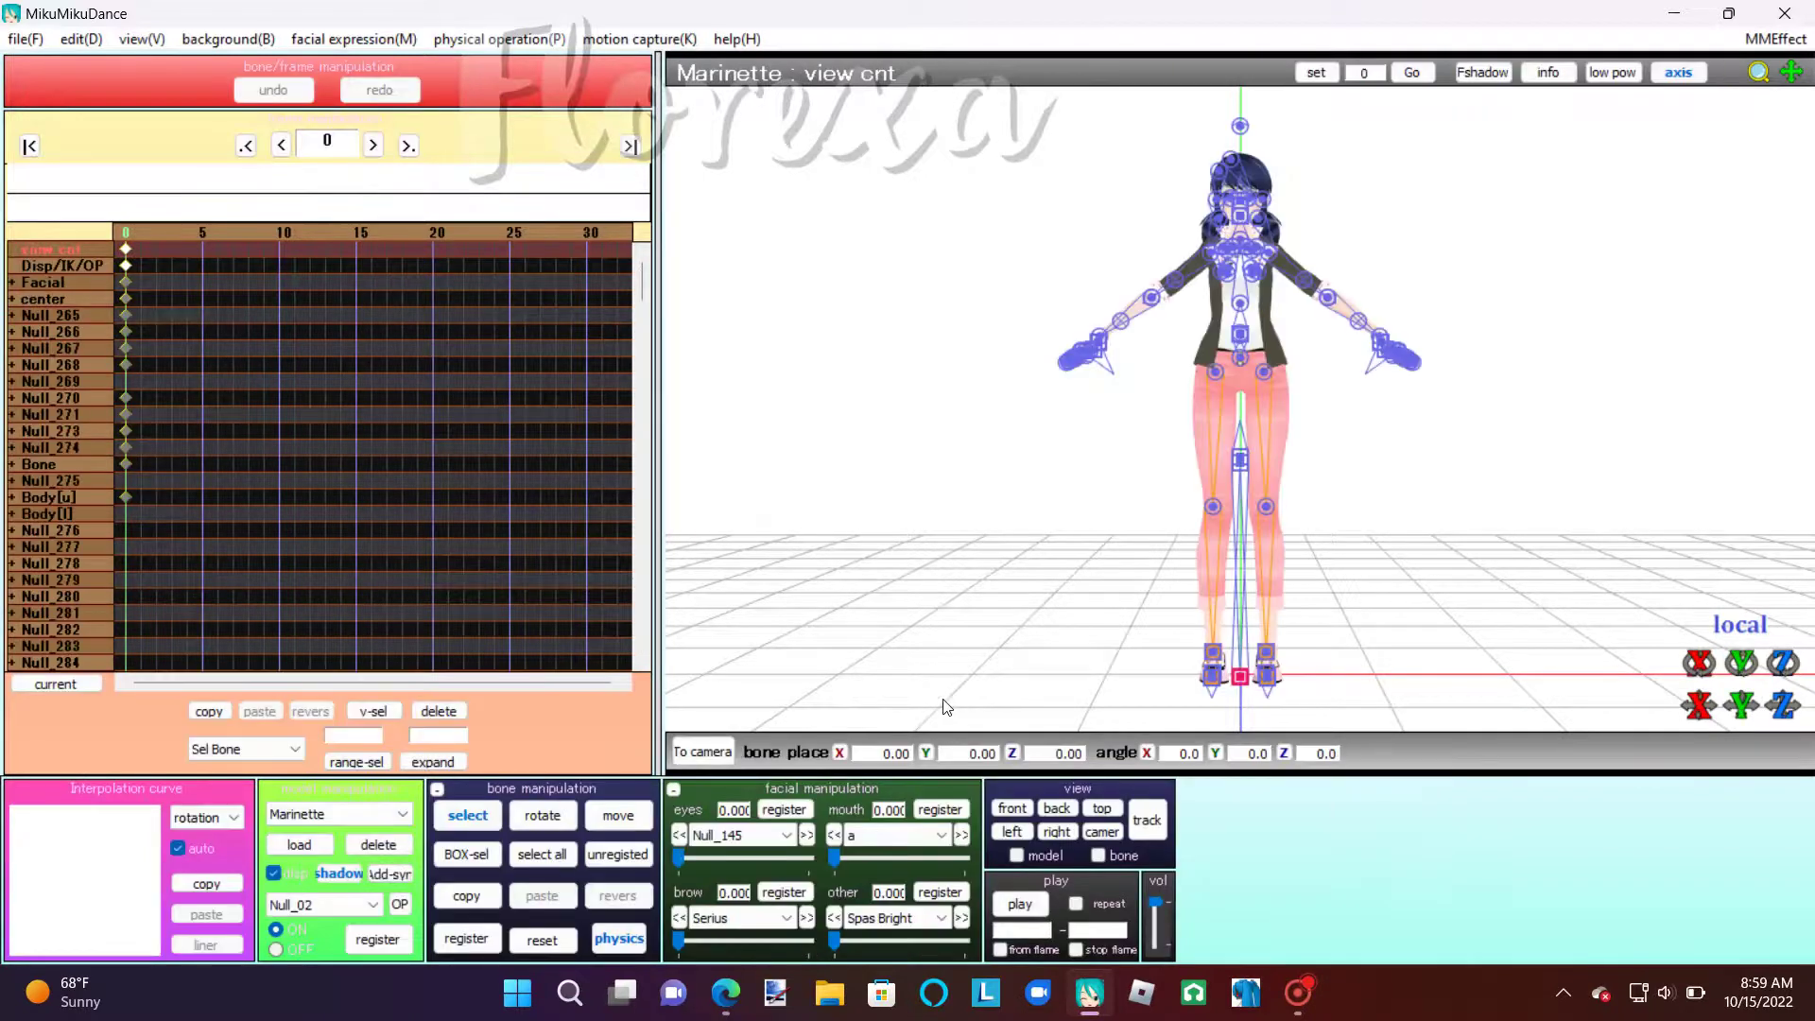
# Step: Load the Marinette with Mask.pmx model into the scene
pyautogui.click(295, 845)
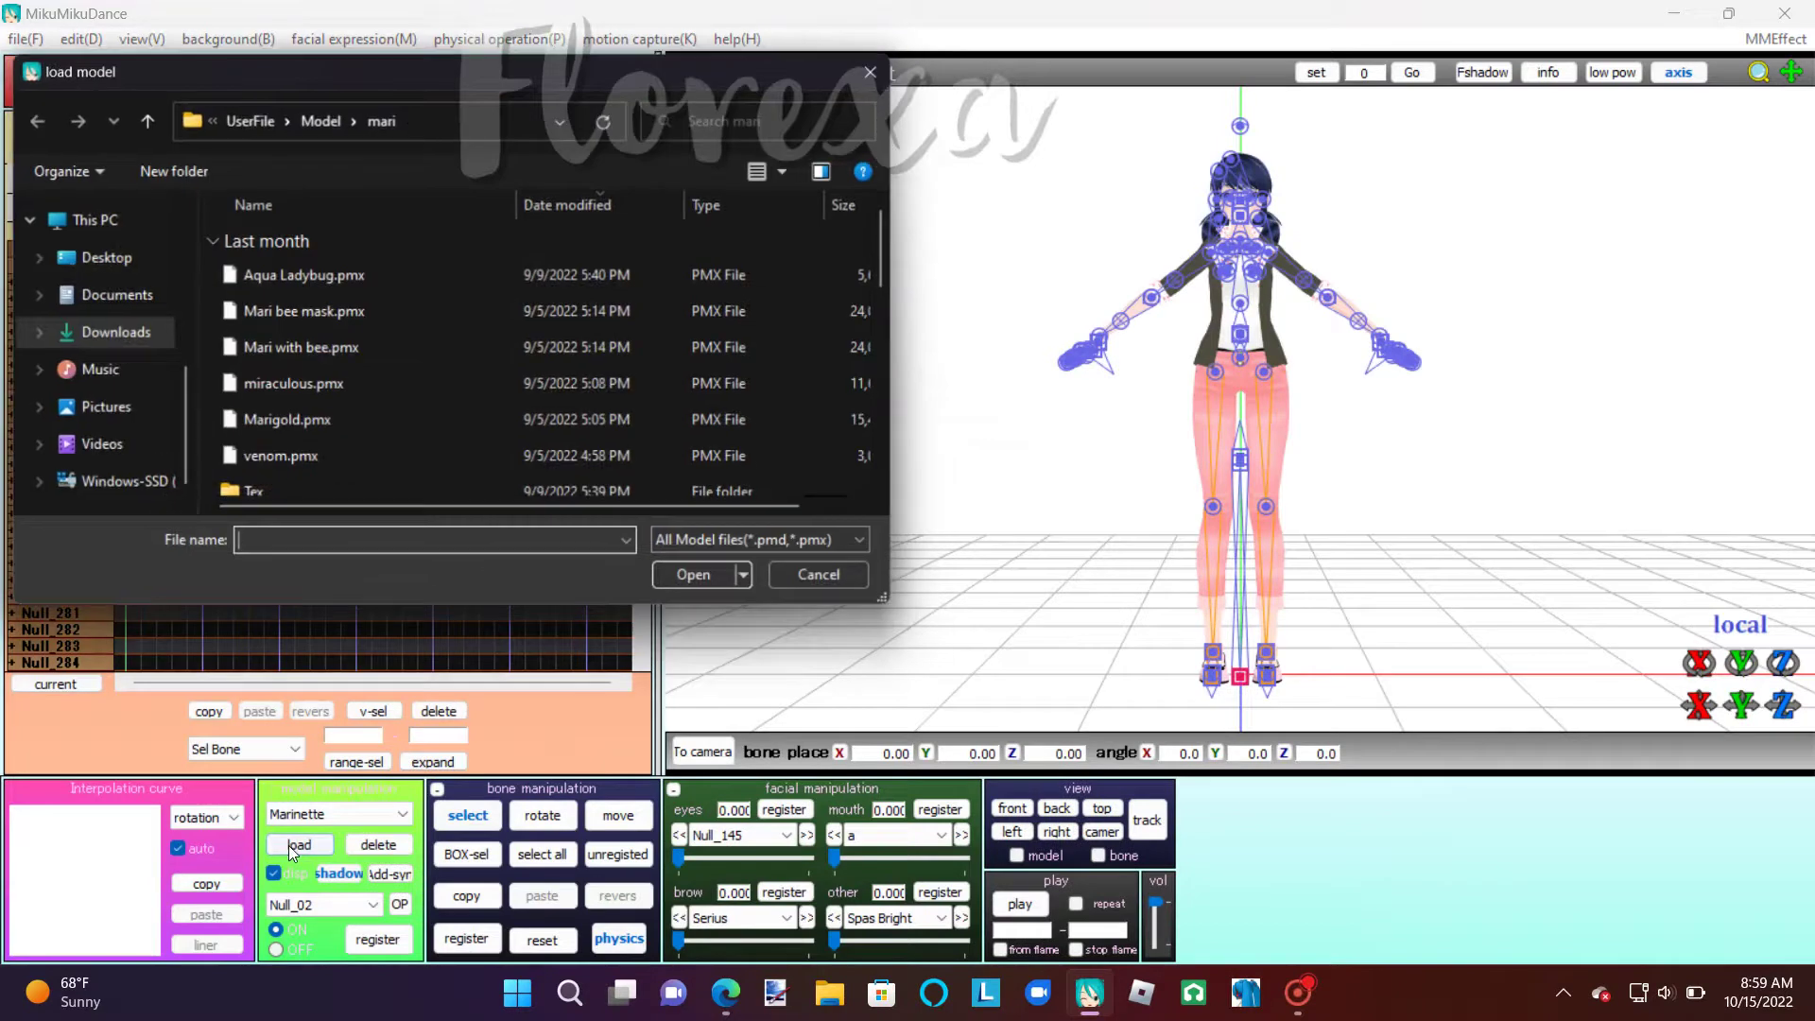
pyautogui.scroll(-3, 293, 300)
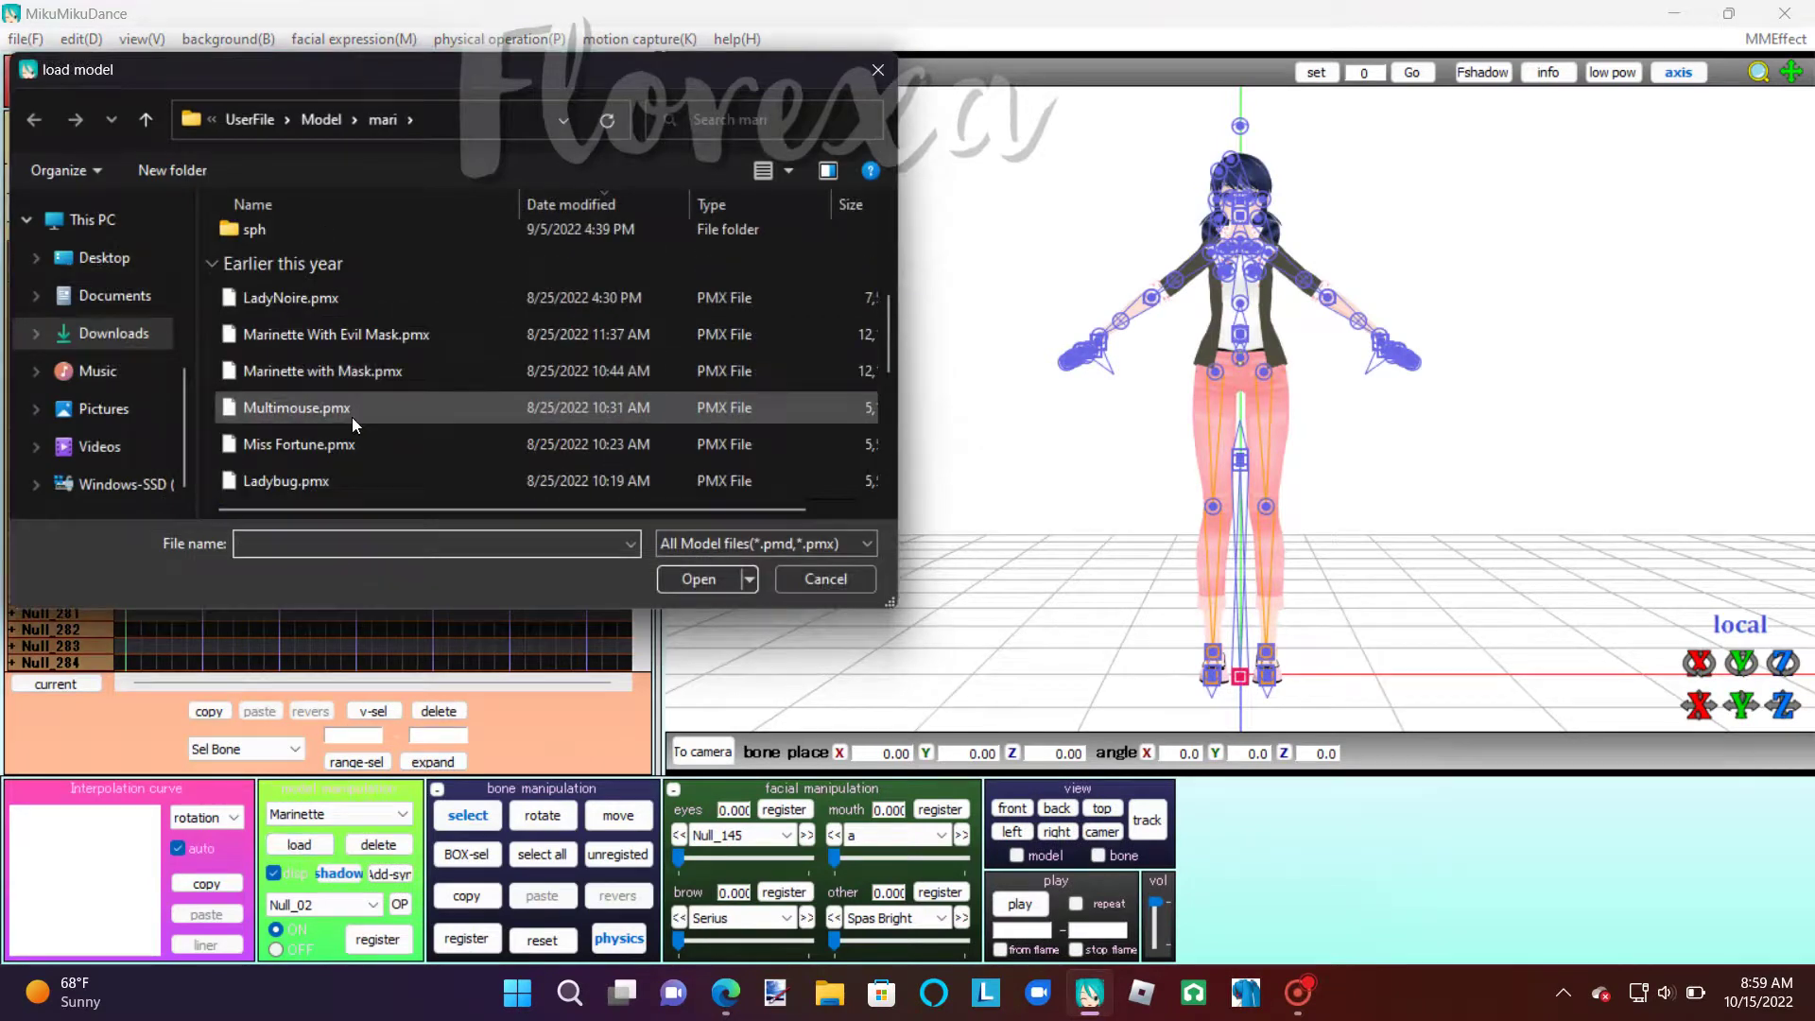
pyautogui.scroll(-1, 322, 414)
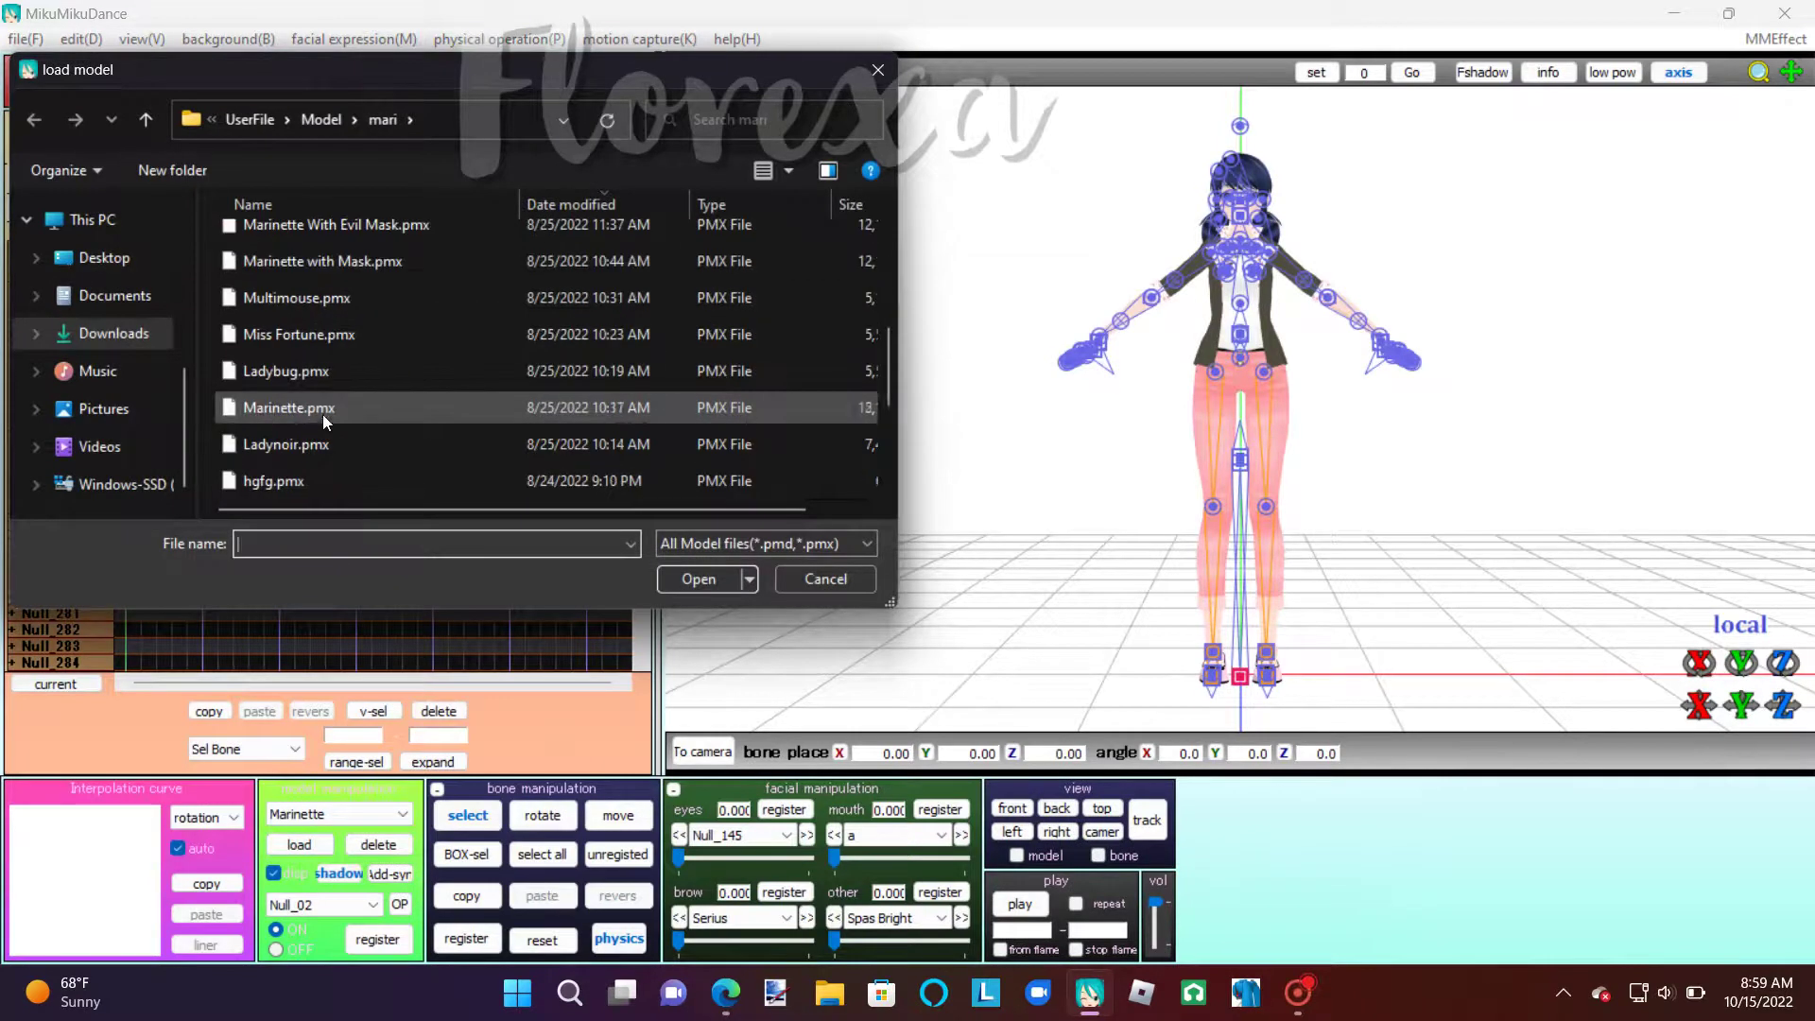
pyautogui.click(306, 264)
pyautogui.click(682, 573)
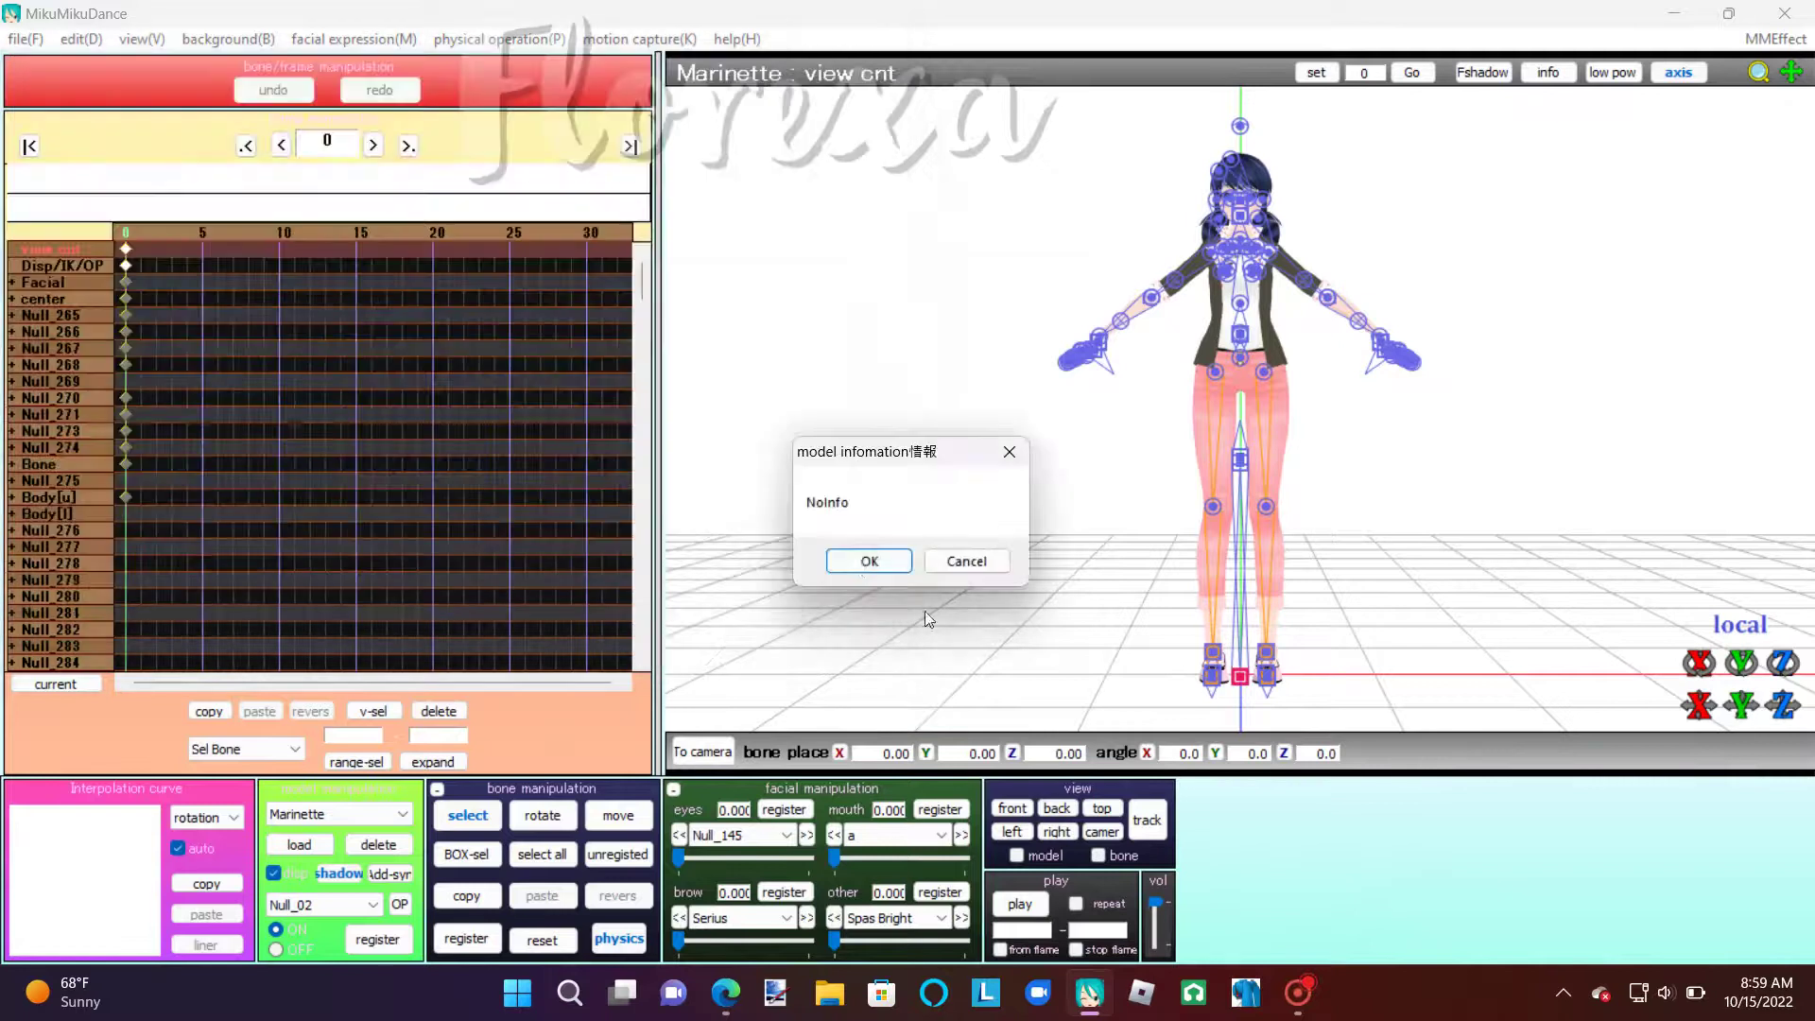
pyautogui.click(861, 563)
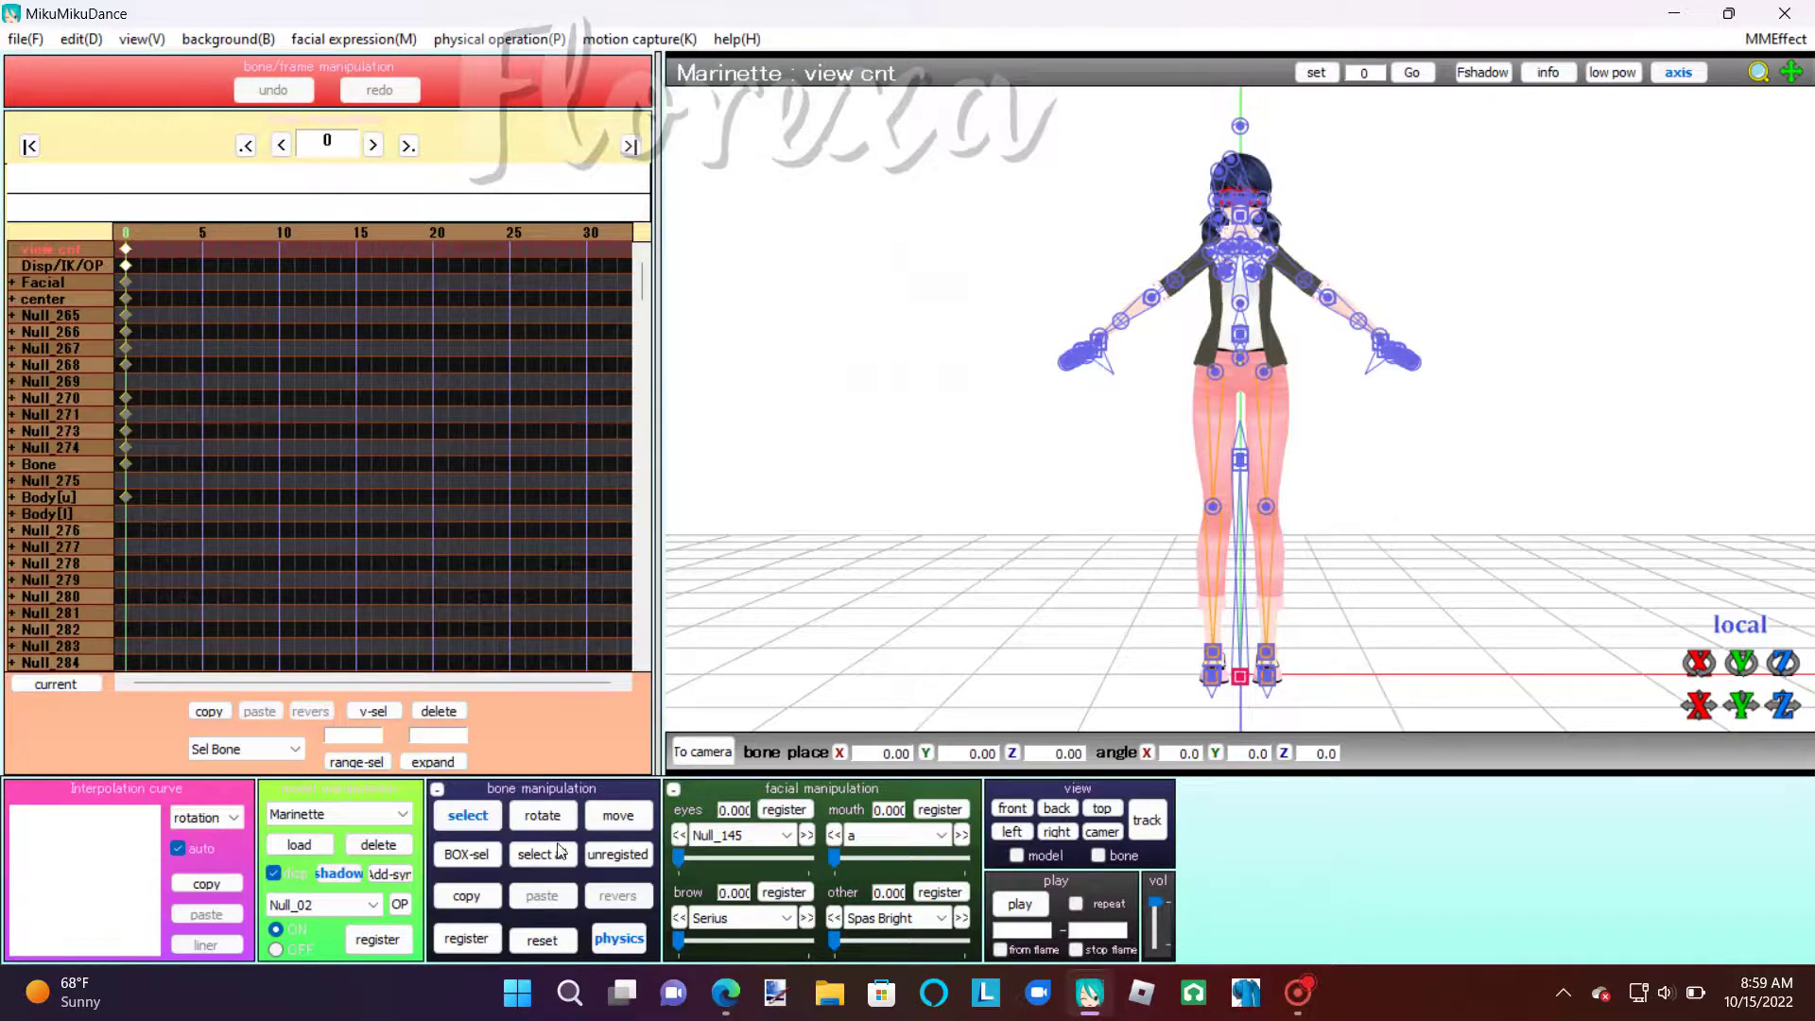
# Step: Load the Ladybug.pmx model into the scene
pyautogui.click(298, 846)
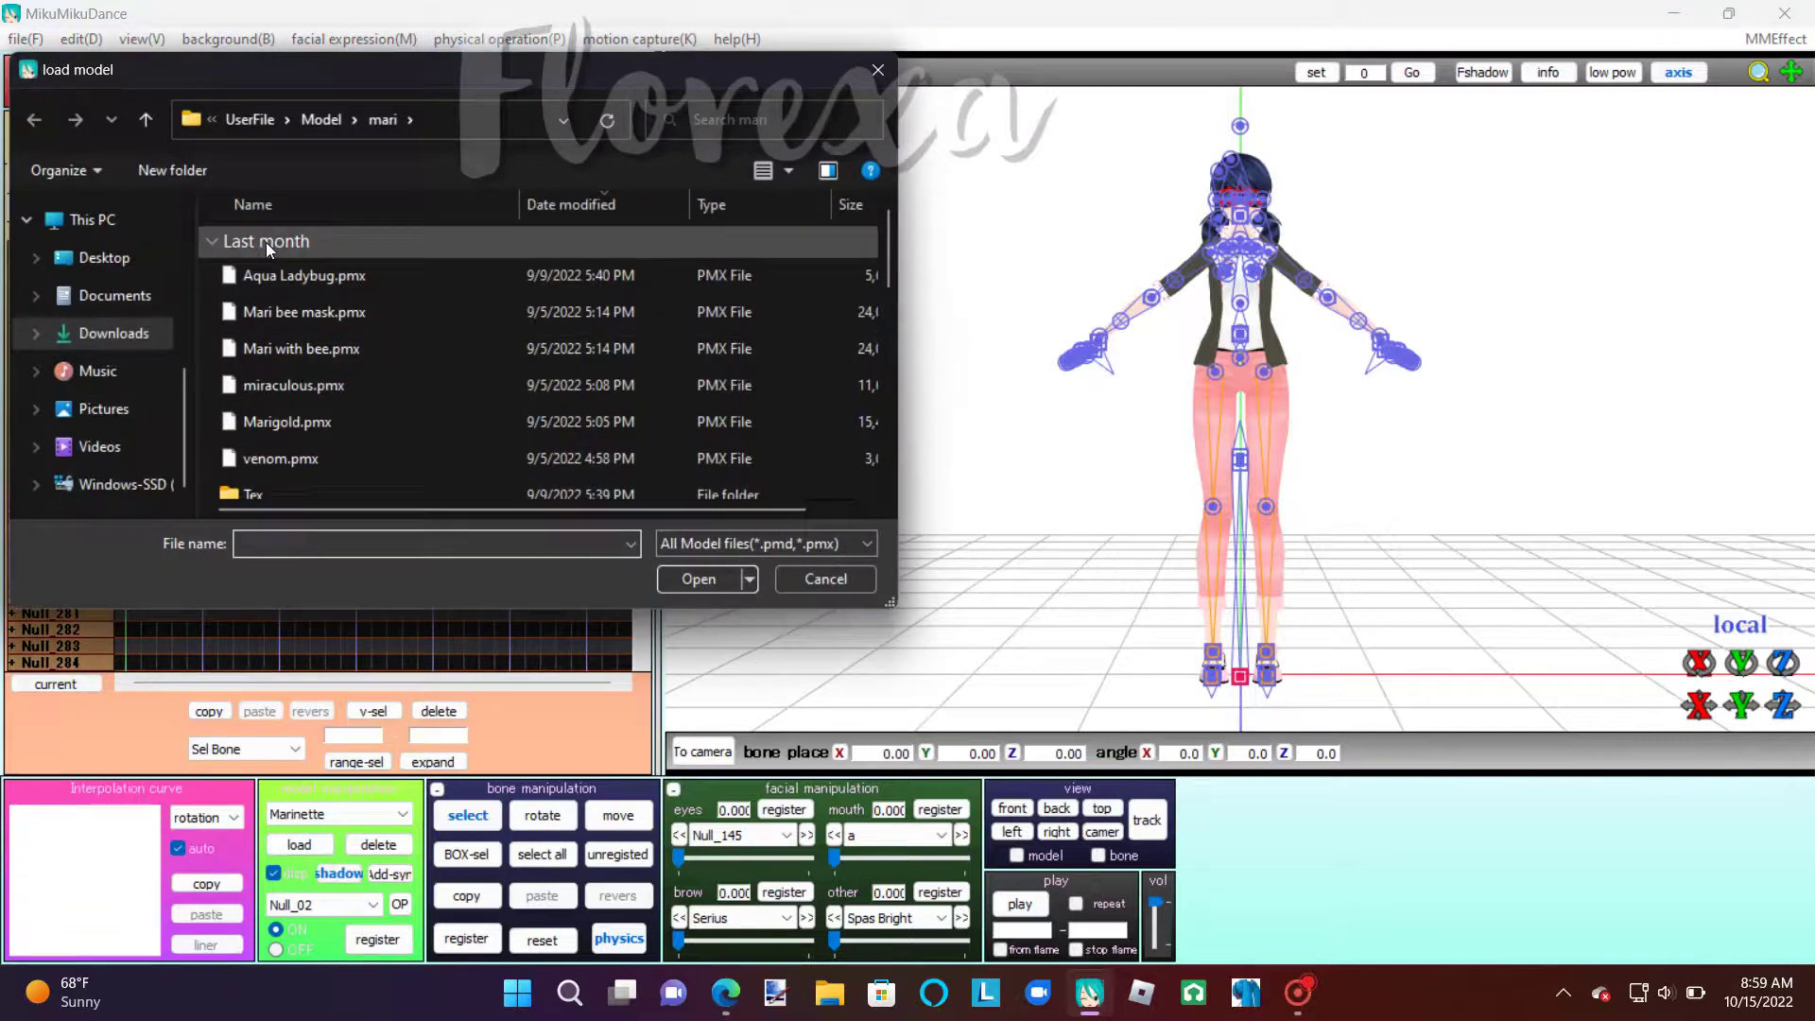
pyautogui.scroll(-4, 320, 303)
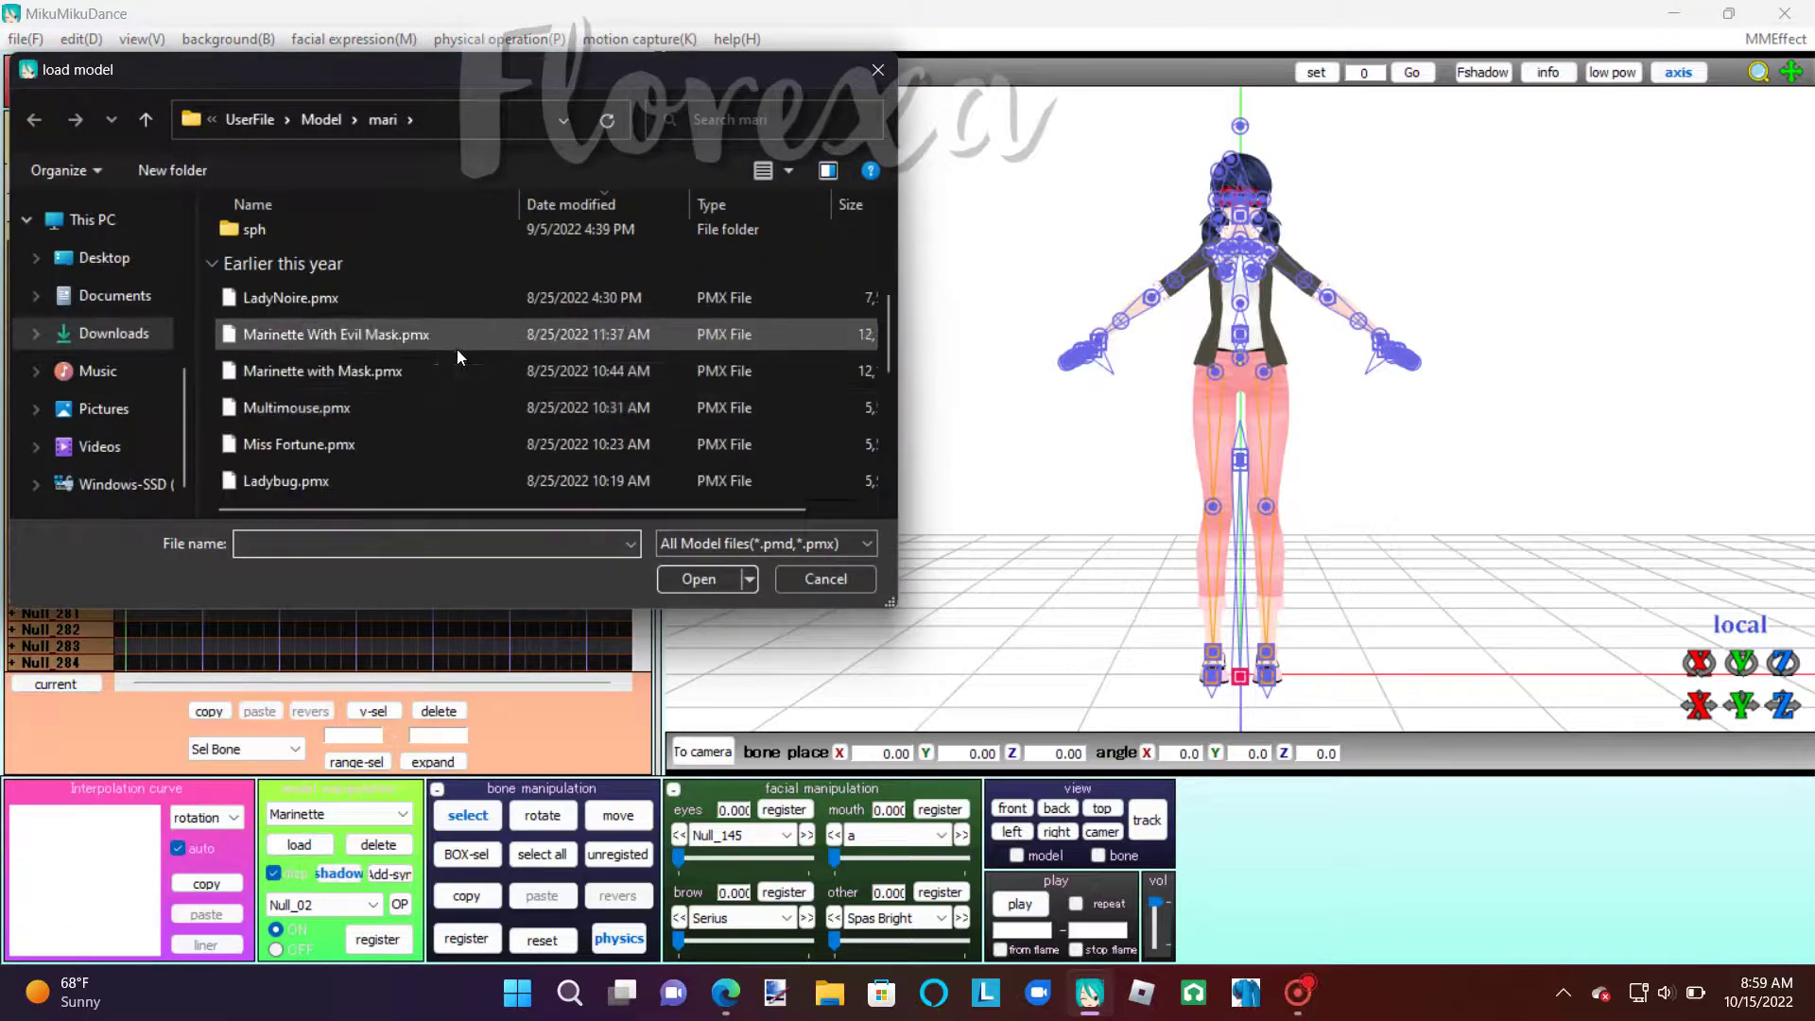
pyautogui.click(336, 480)
pyautogui.click(698, 578)
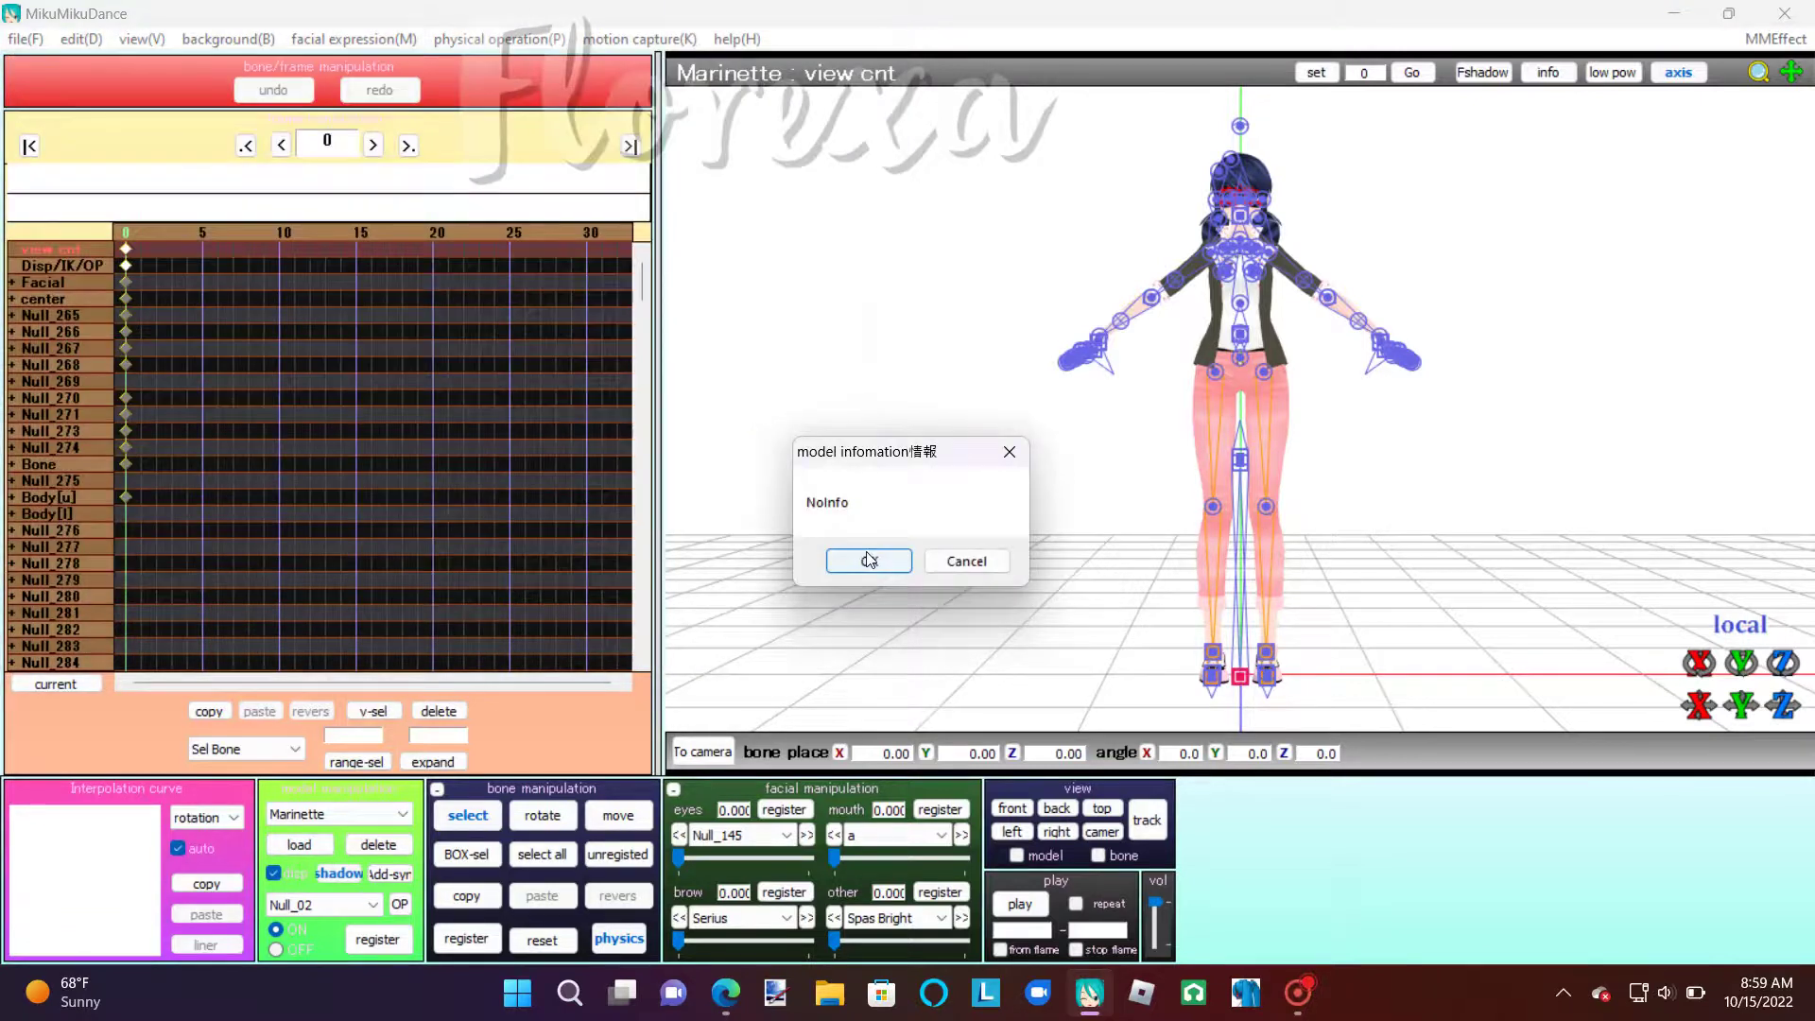
pyautogui.click(866, 557)
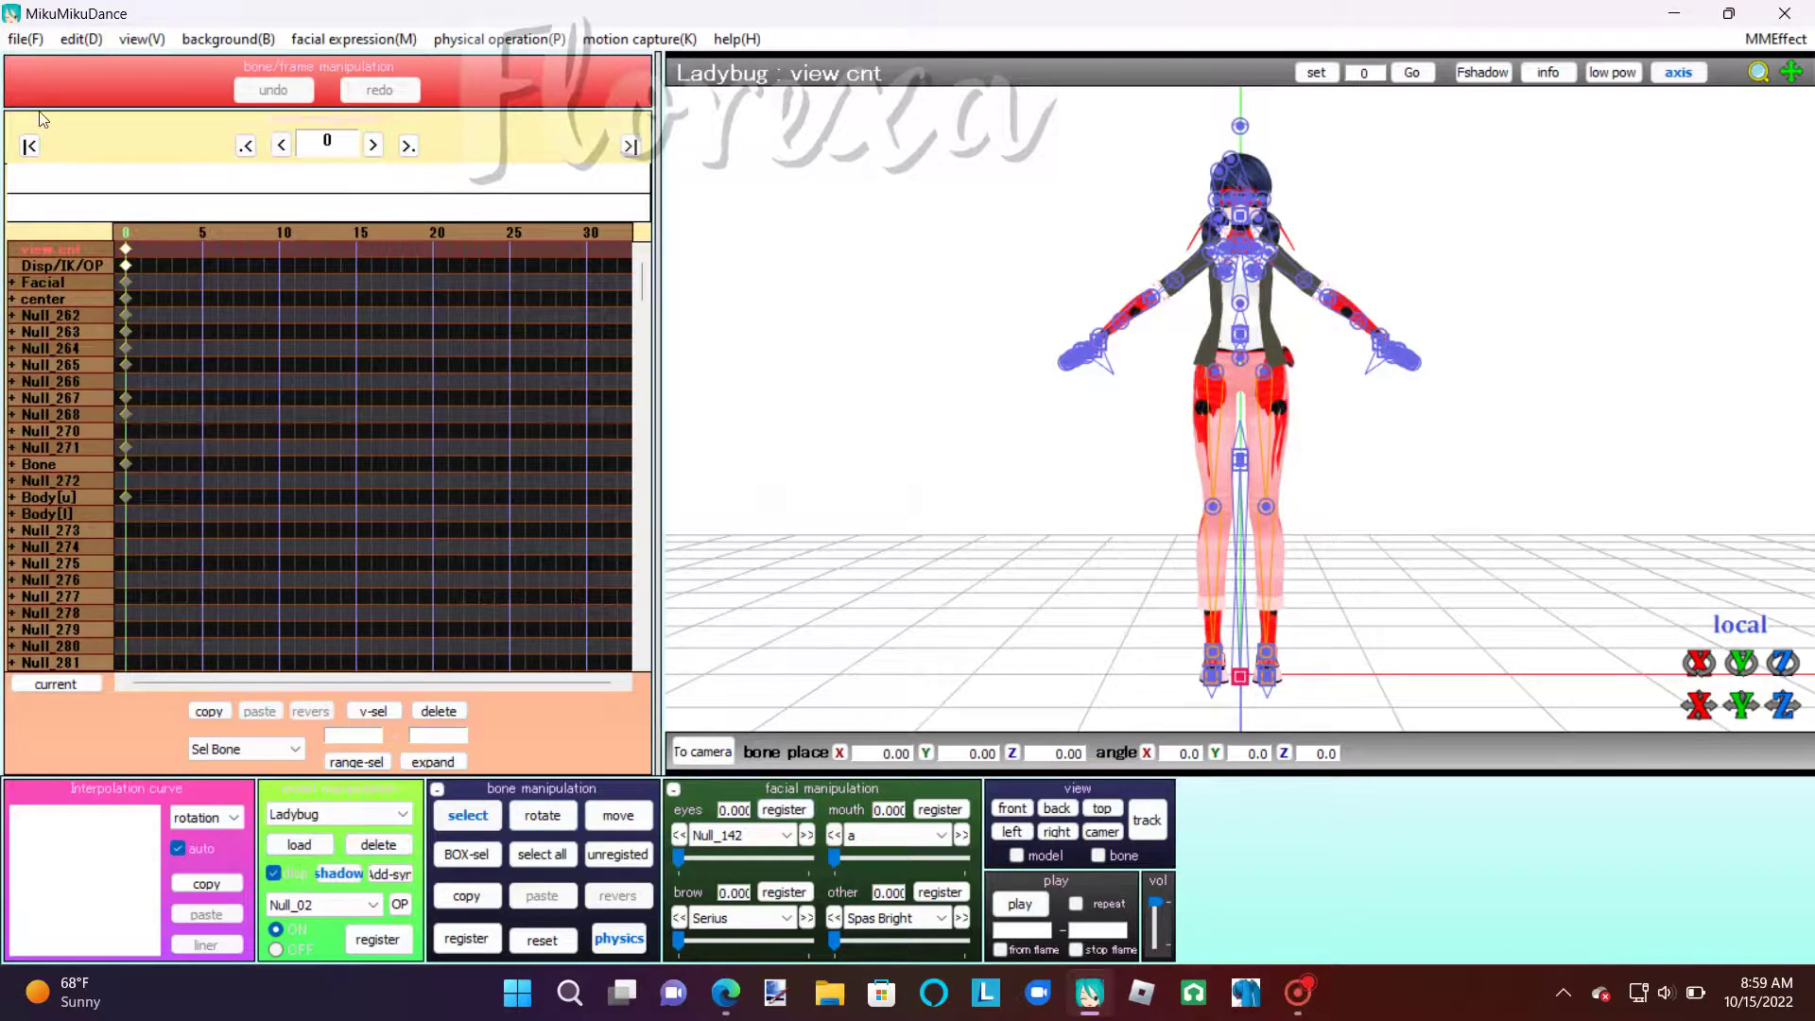
# Step: Load Ladybug Motion.vmd onto the Ladybug model
pyautogui.click(29, 39)
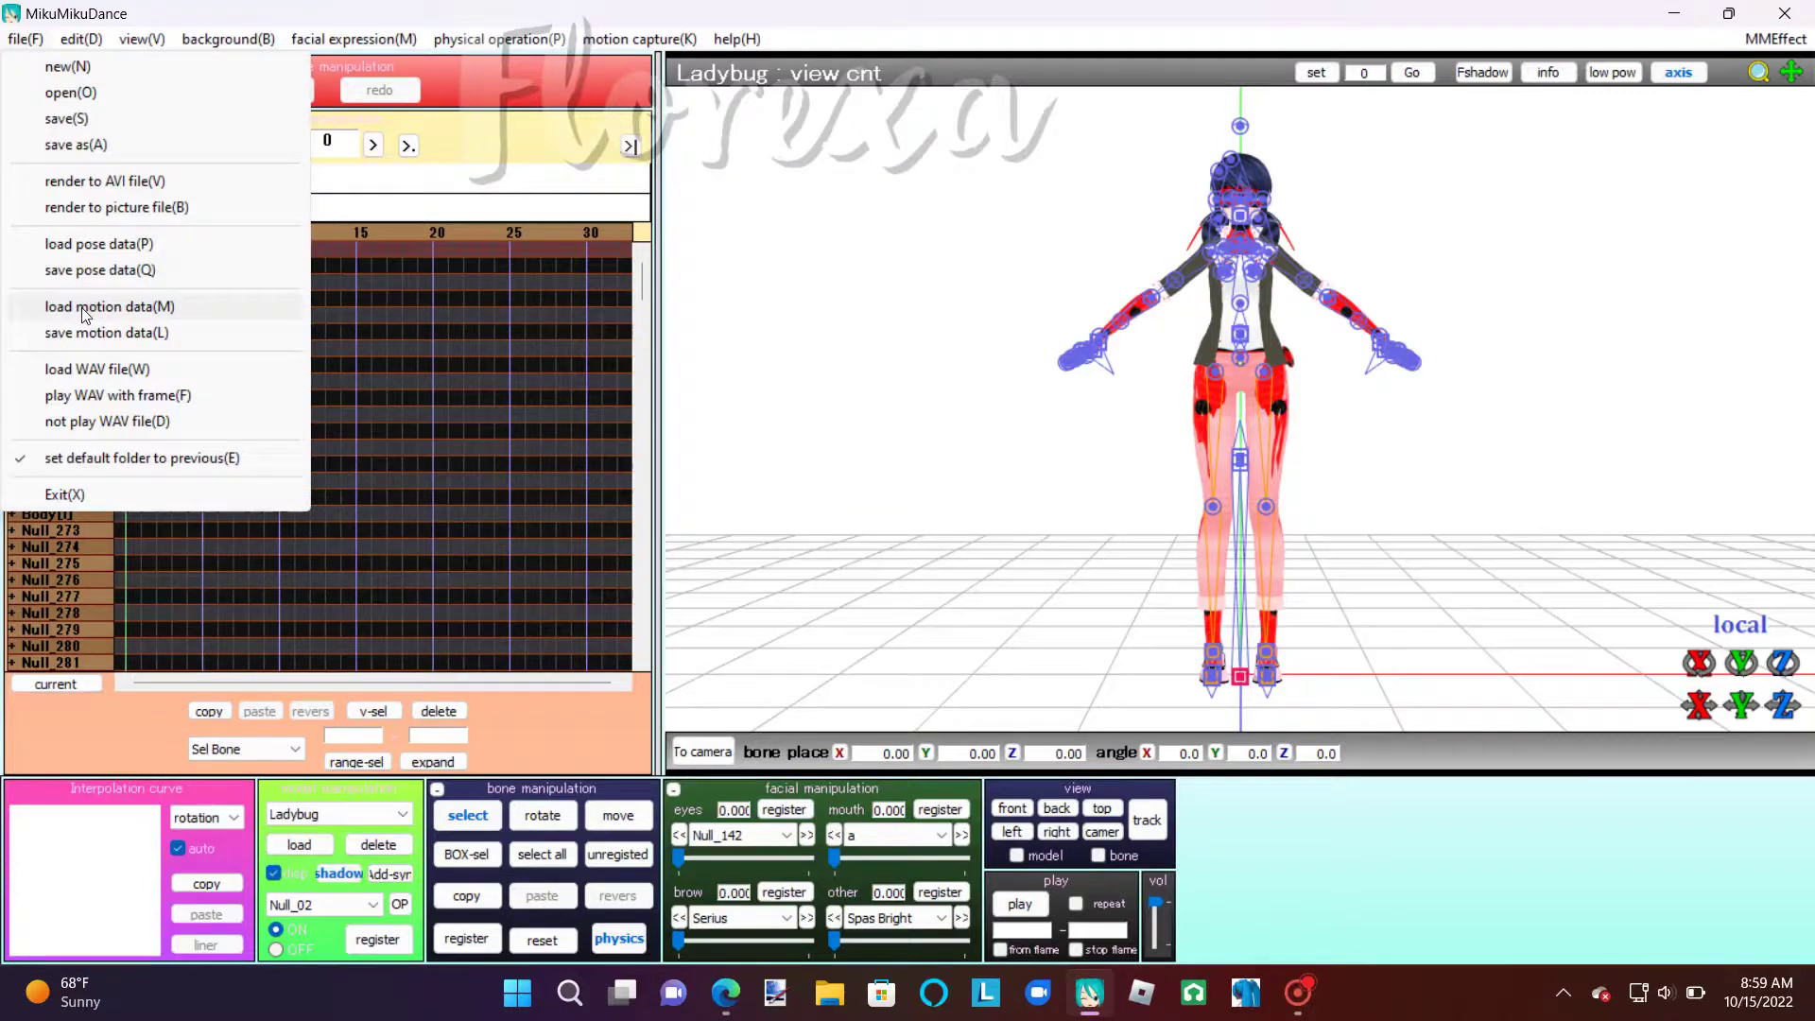
pyautogui.click(81, 308)
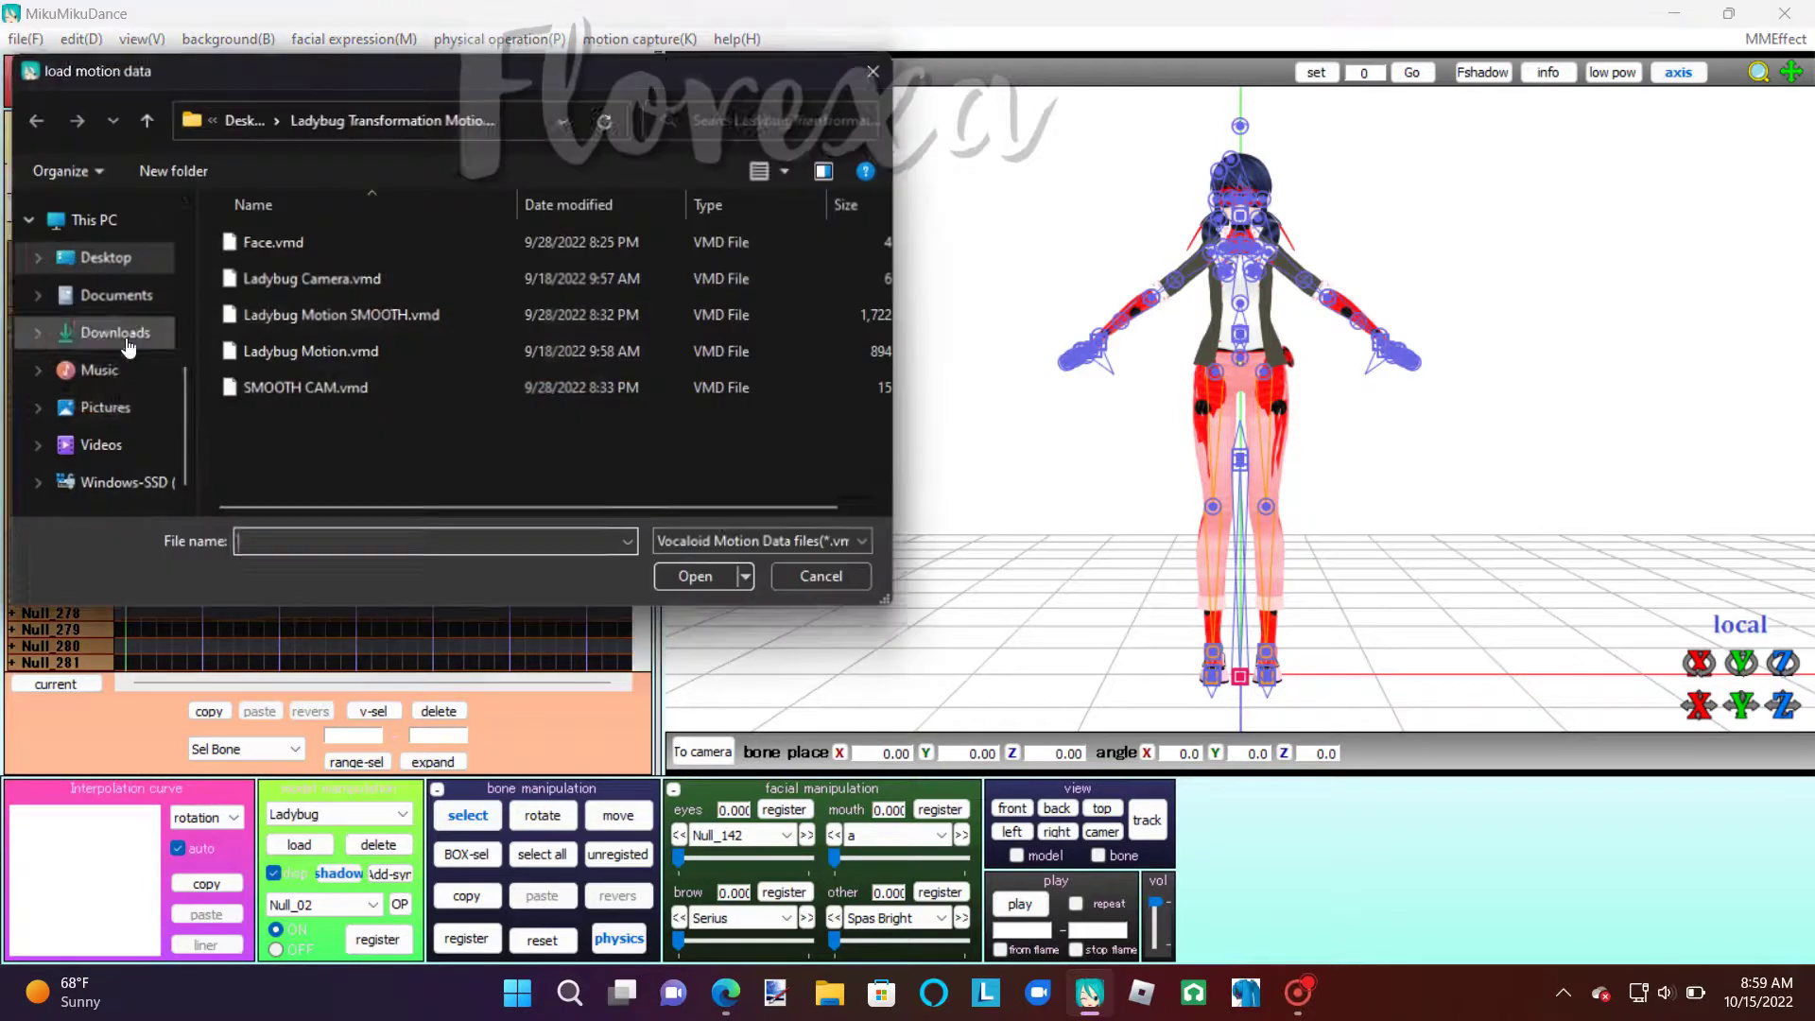
pyautogui.click(314, 353)
pyautogui.click(699, 580)
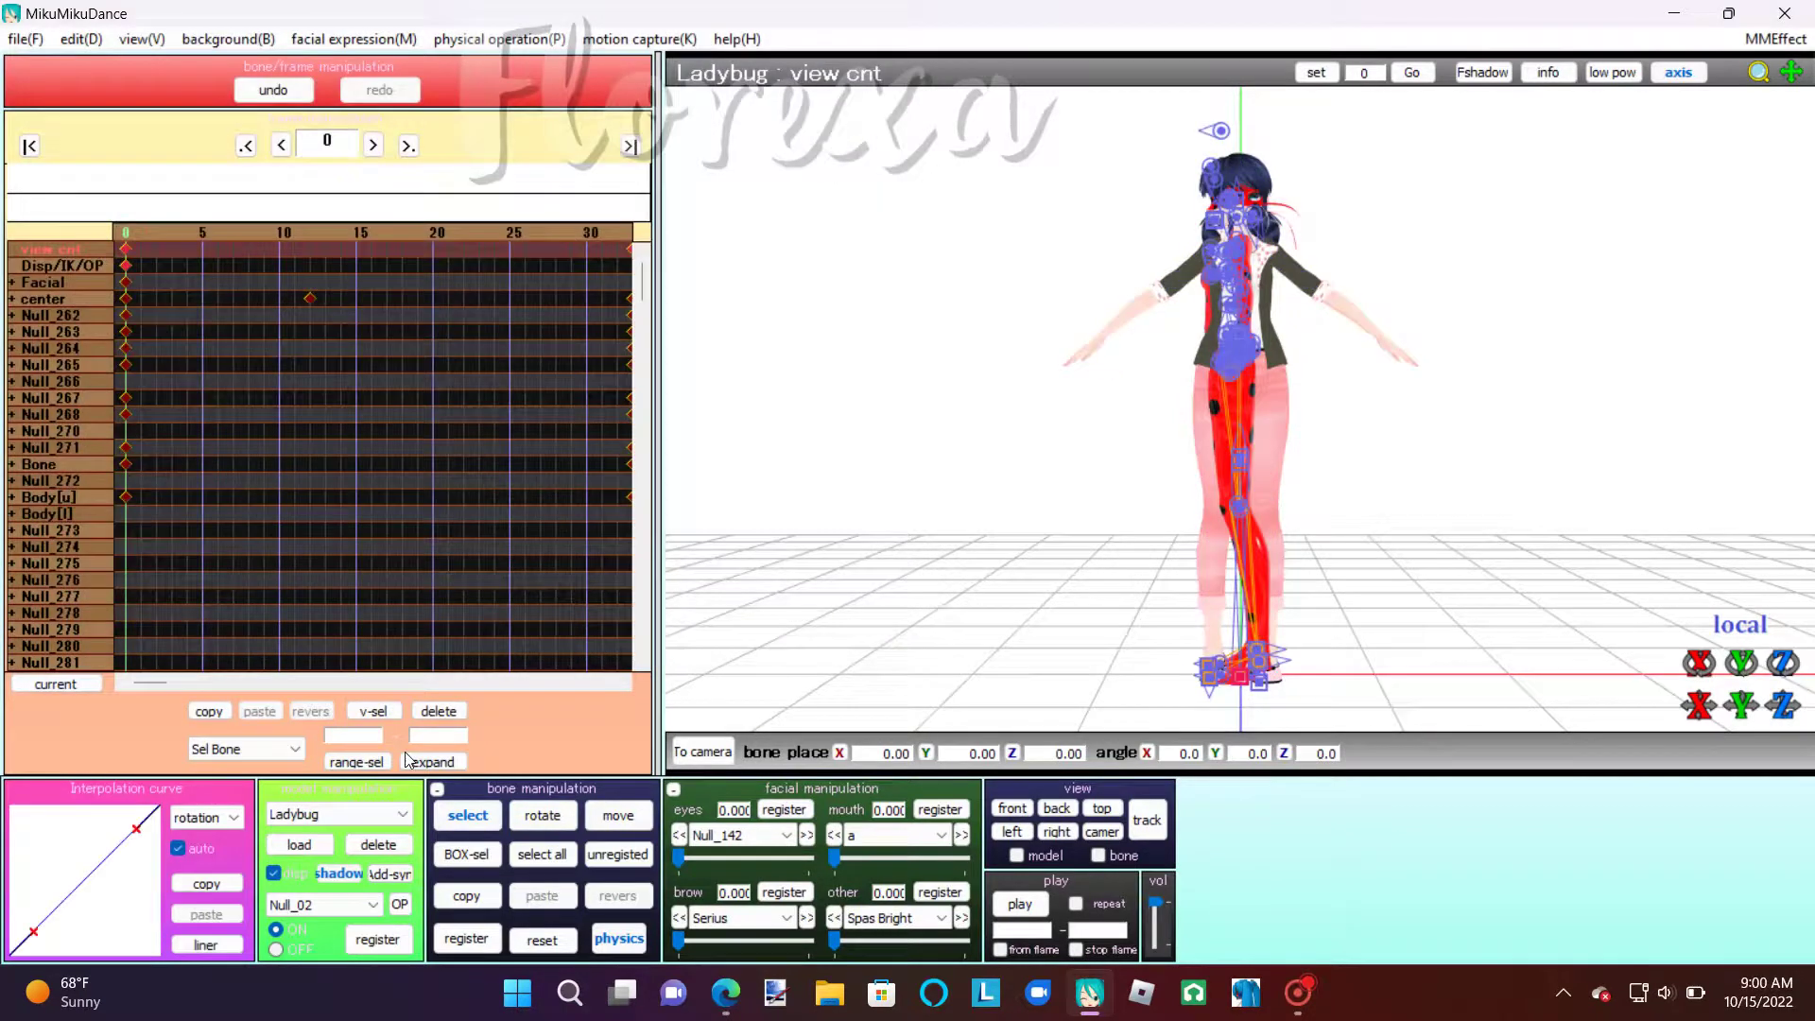
# Step: Switch to the Marinette model and load Ladybug Motion.vmd onto it
pyautogui.click(296, 818)
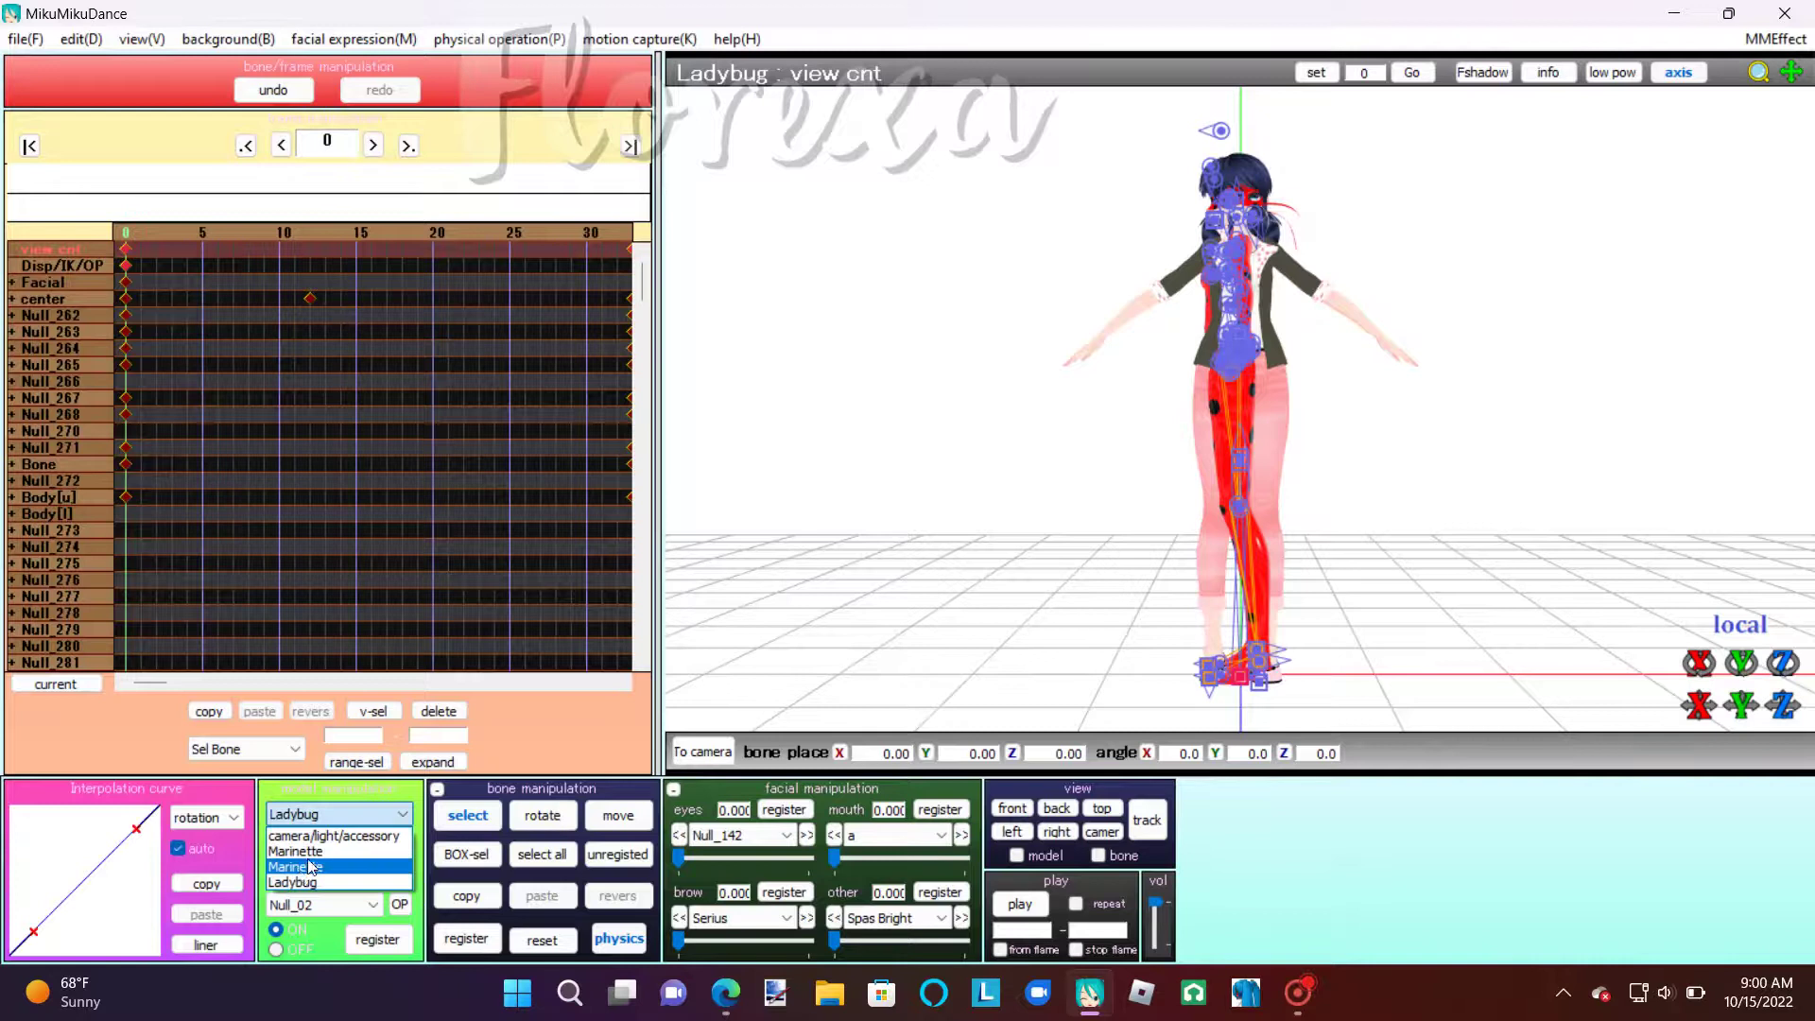
pyautogui.click(311, 867)
pyautogui.click(26, 39)
pyautogui.click(151, 306)
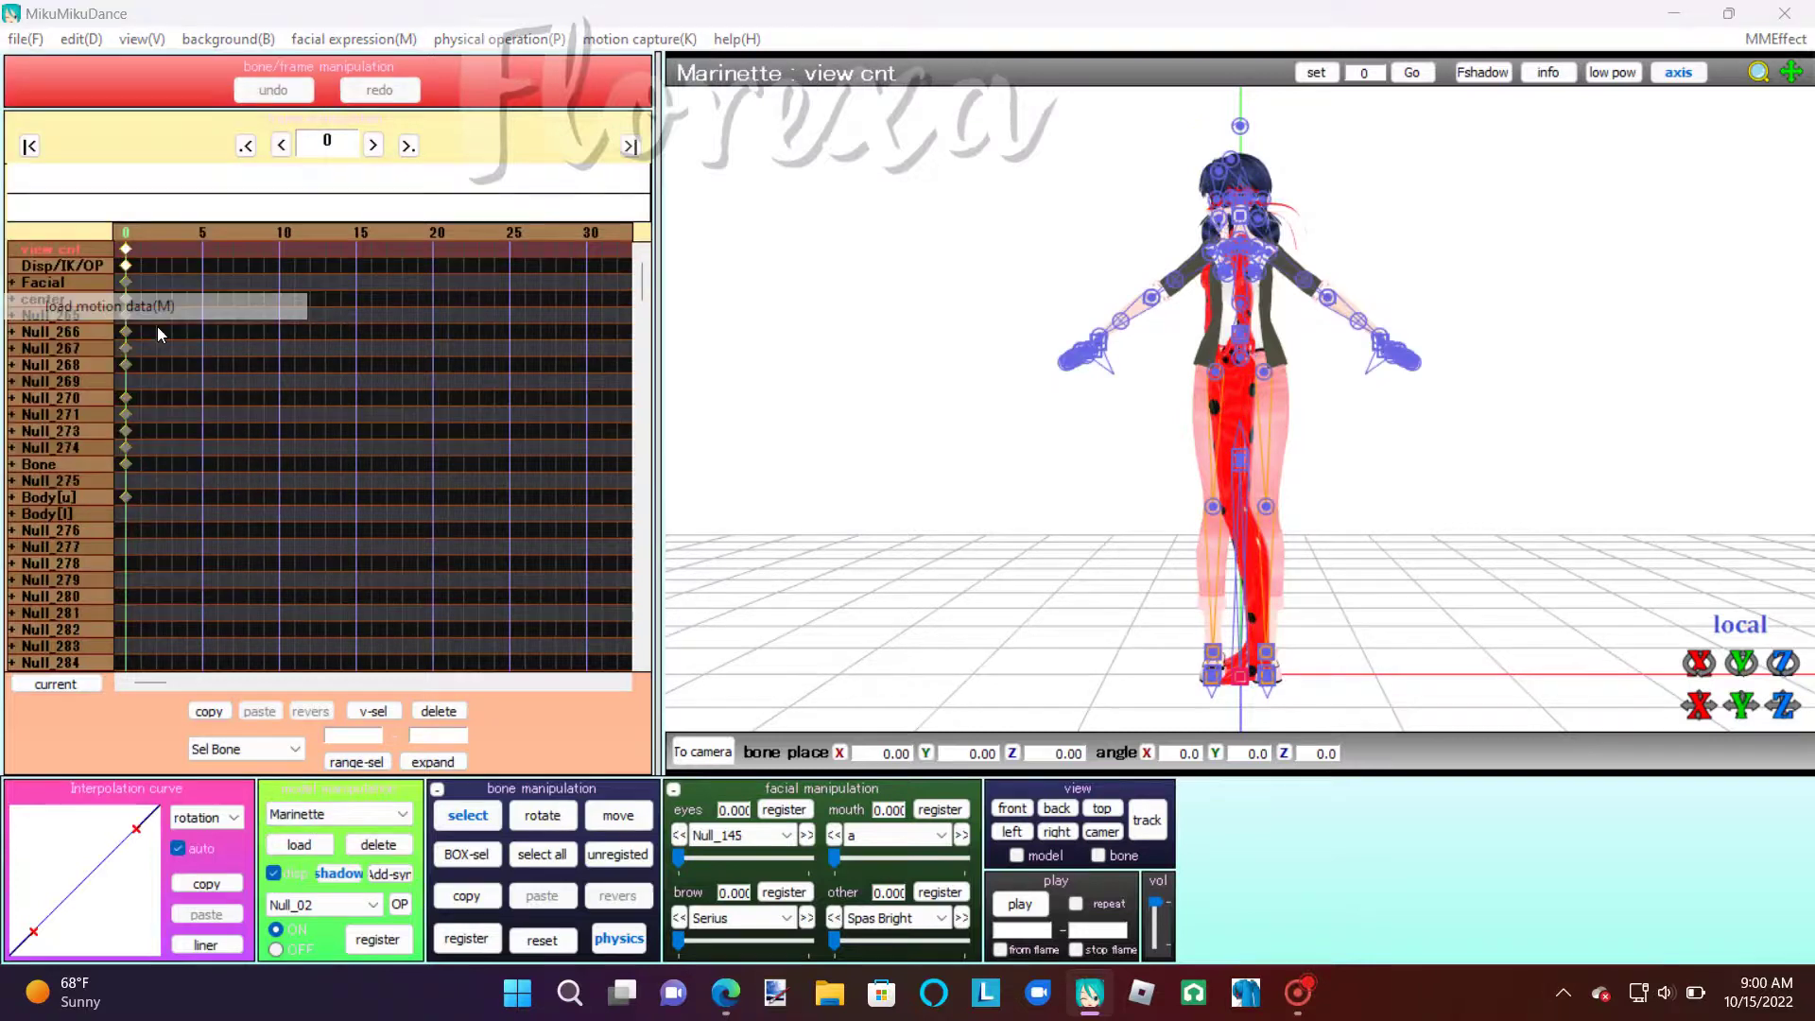
pyautogui.click(327, 356)
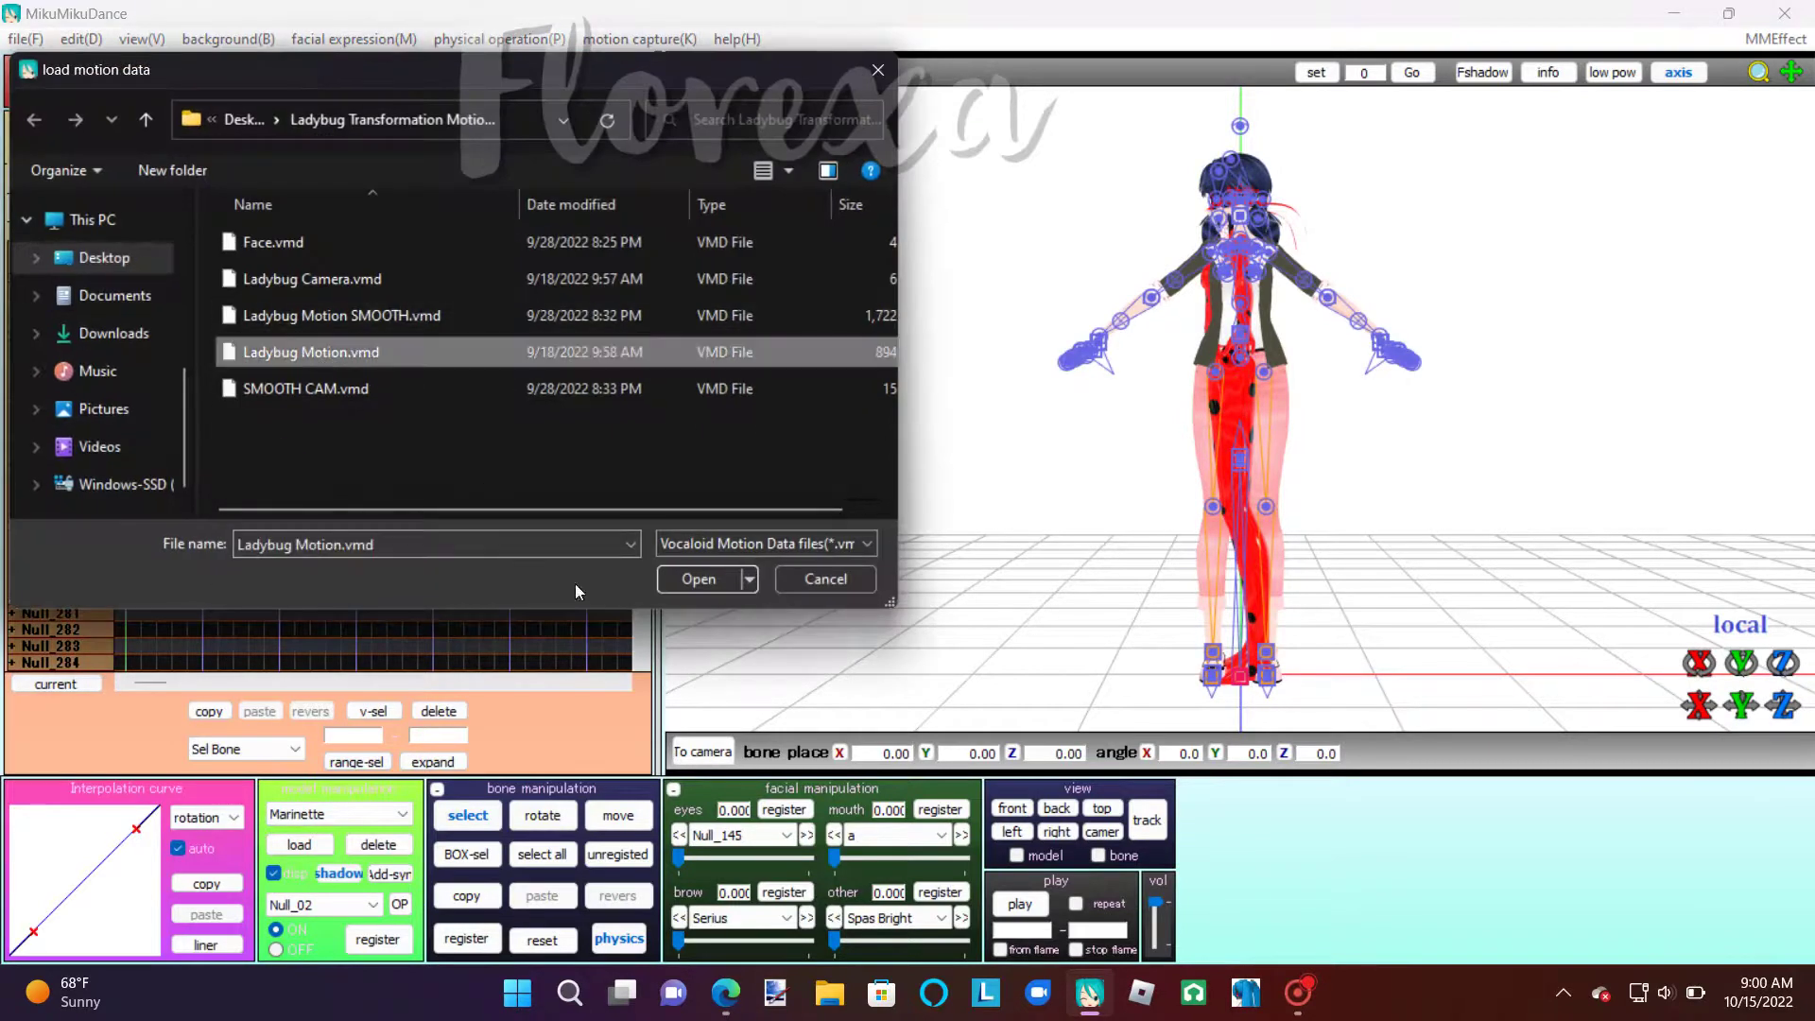
pyautogui.click(700, 579)
pyautogui.click(921, 576)
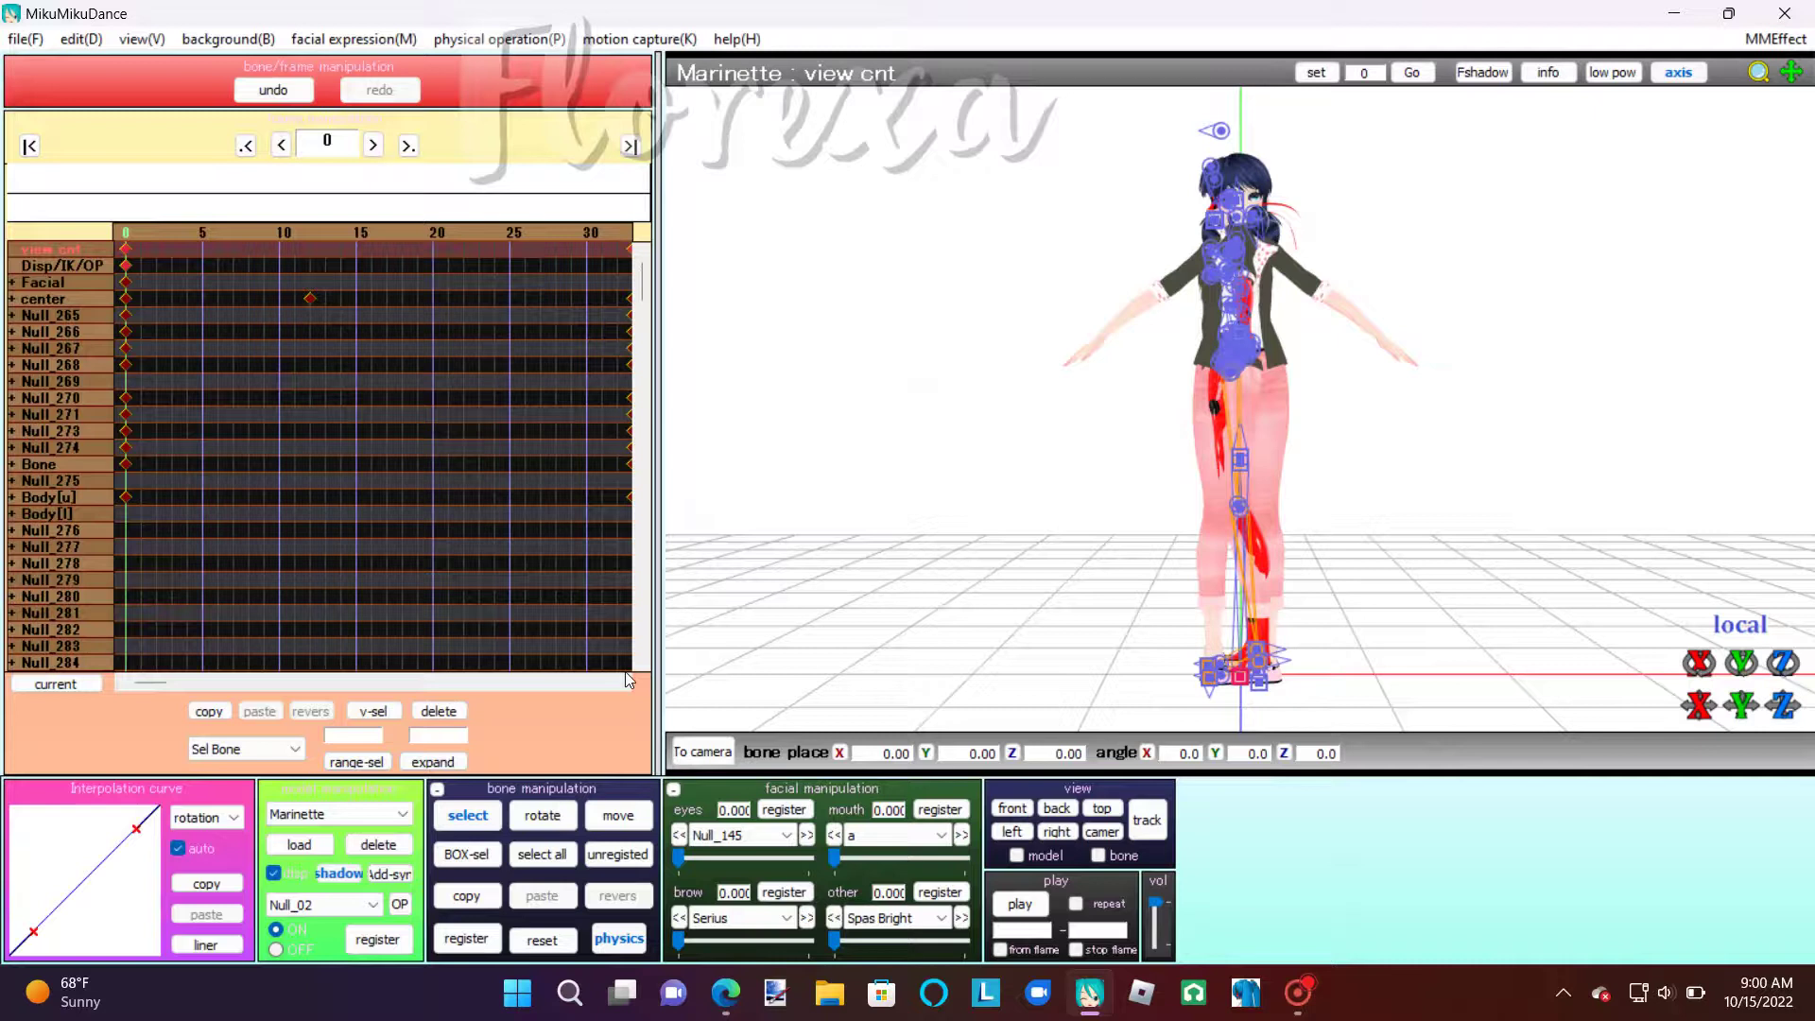
# Step: Switch to the other Marinette model and load Ladybug Motion.vmd onto it
pyautogui.click(328, 827)
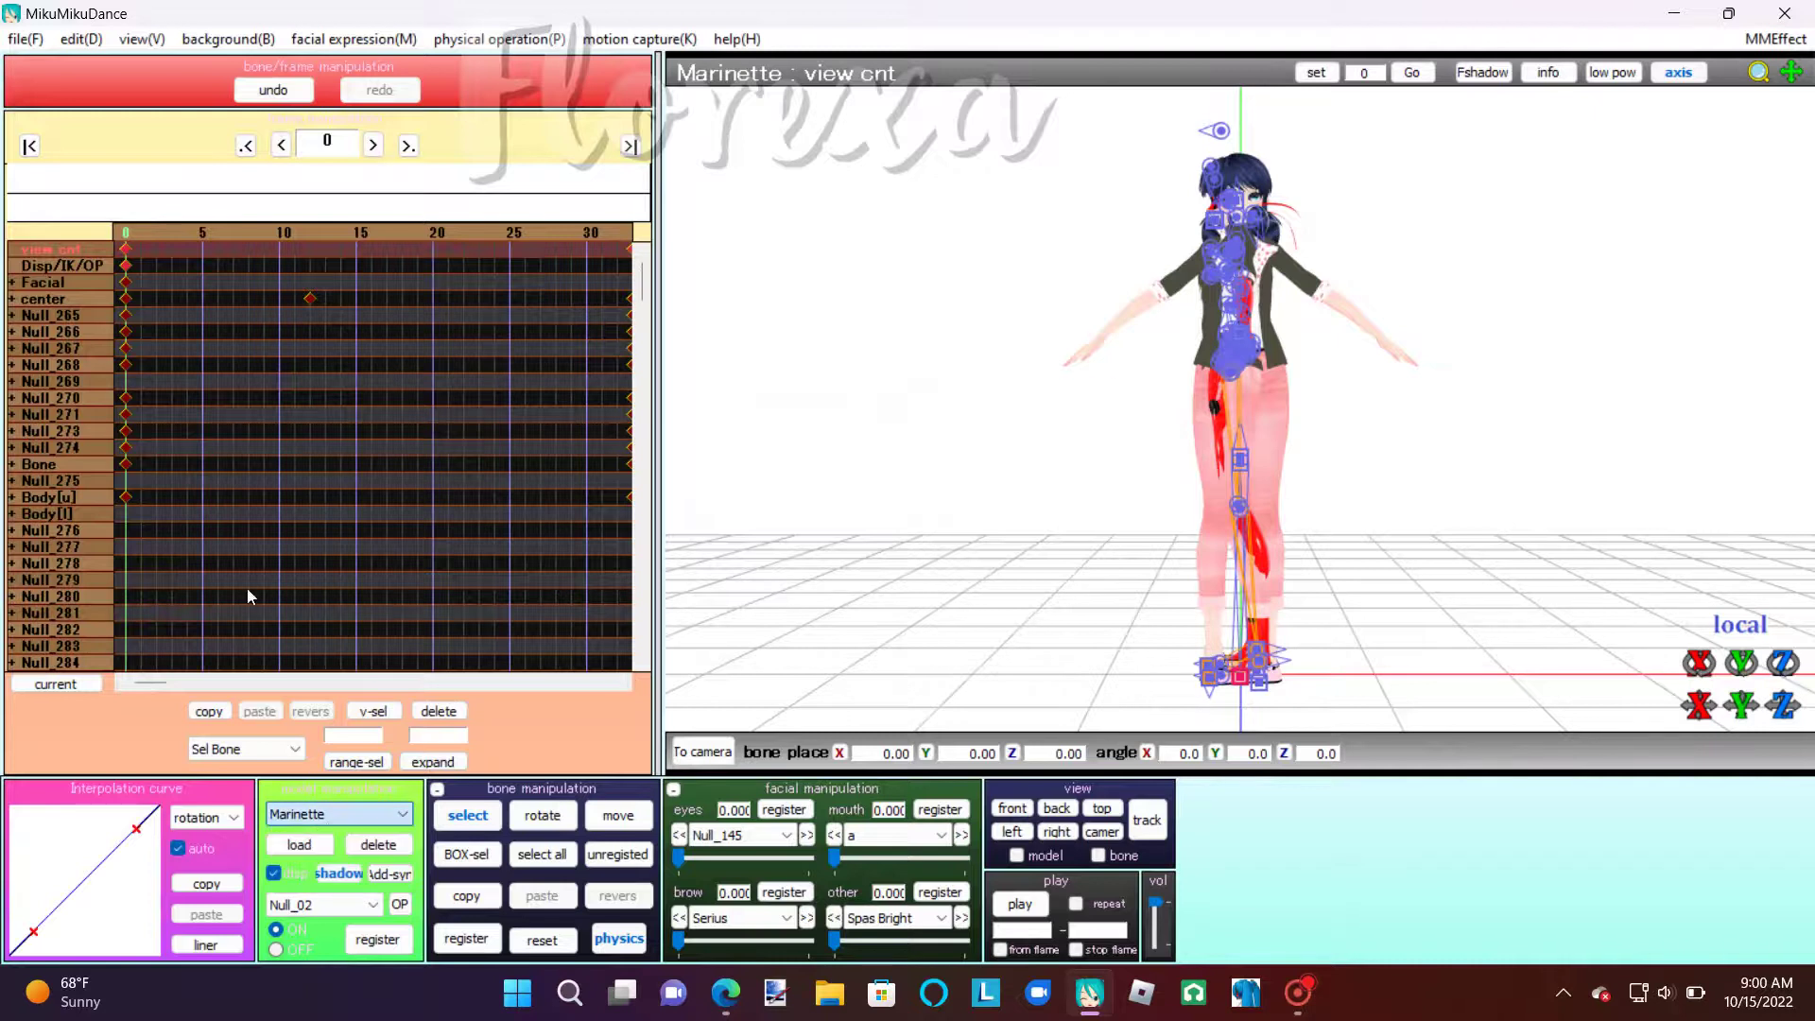
pyautogui.click(25, 38)
pyautogui.click(106, 307)
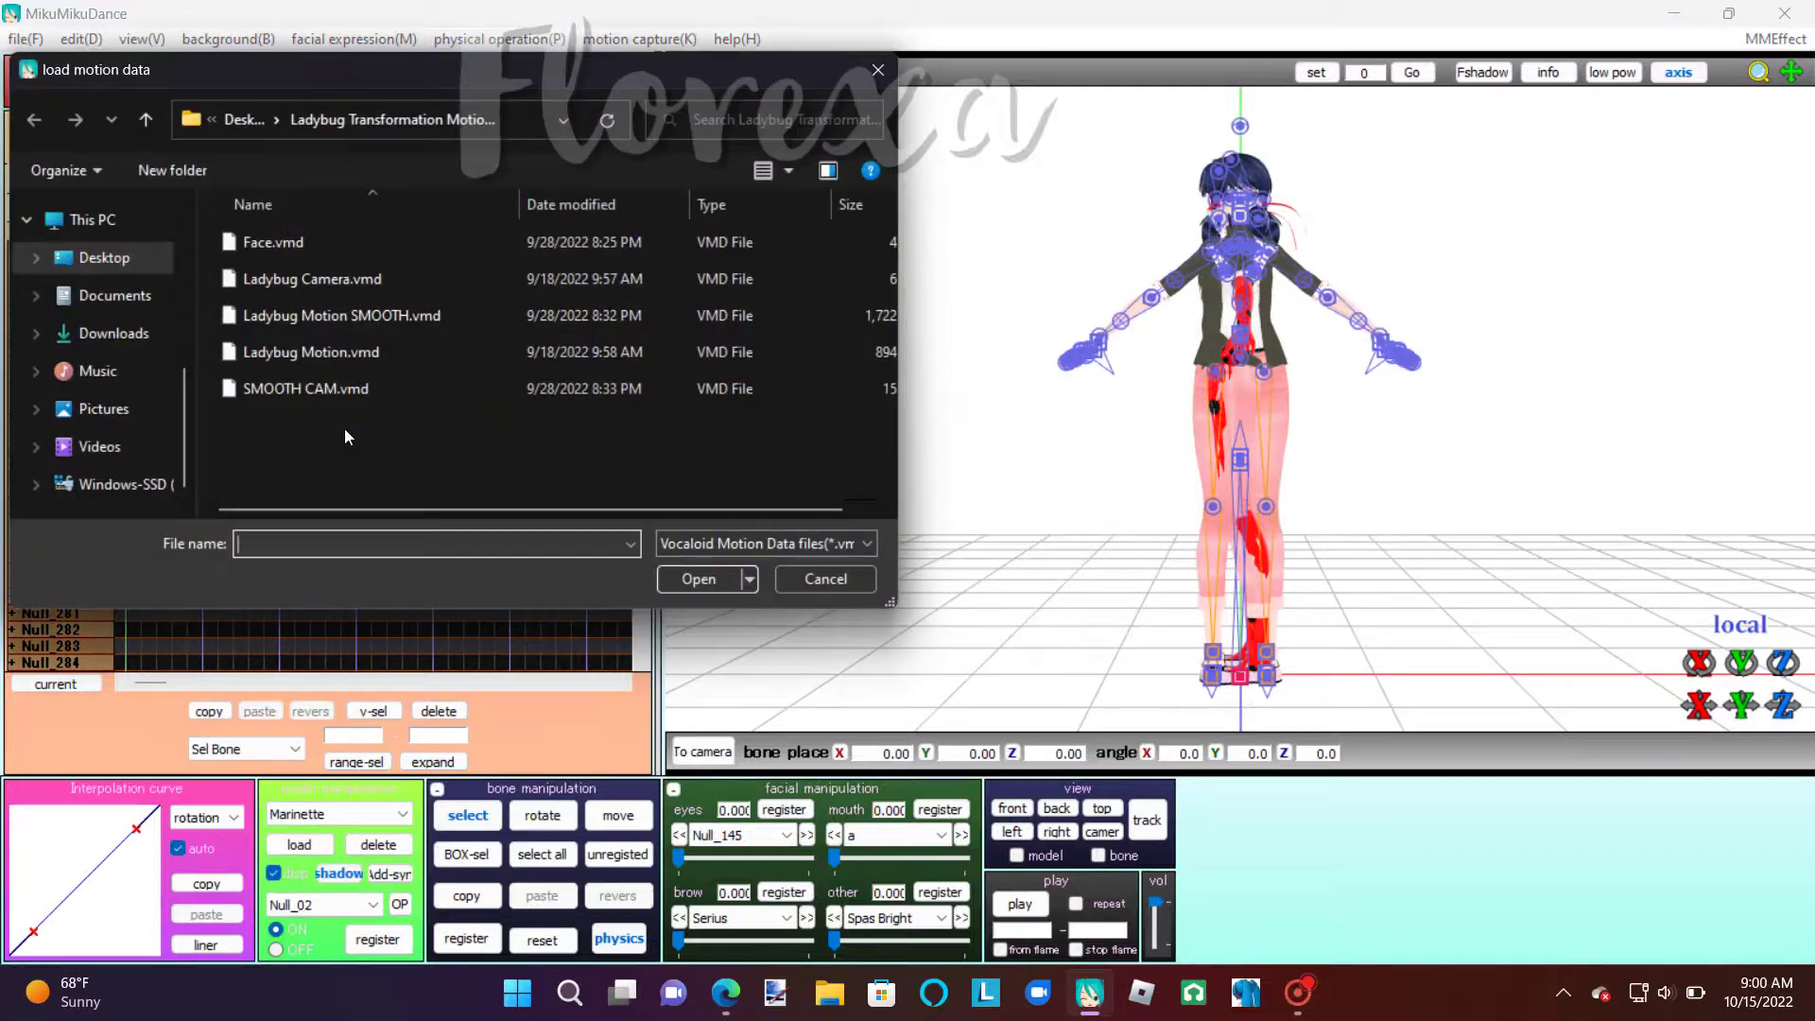
pyautogui.click(292, 354)
pyautogui.click(675, 584)
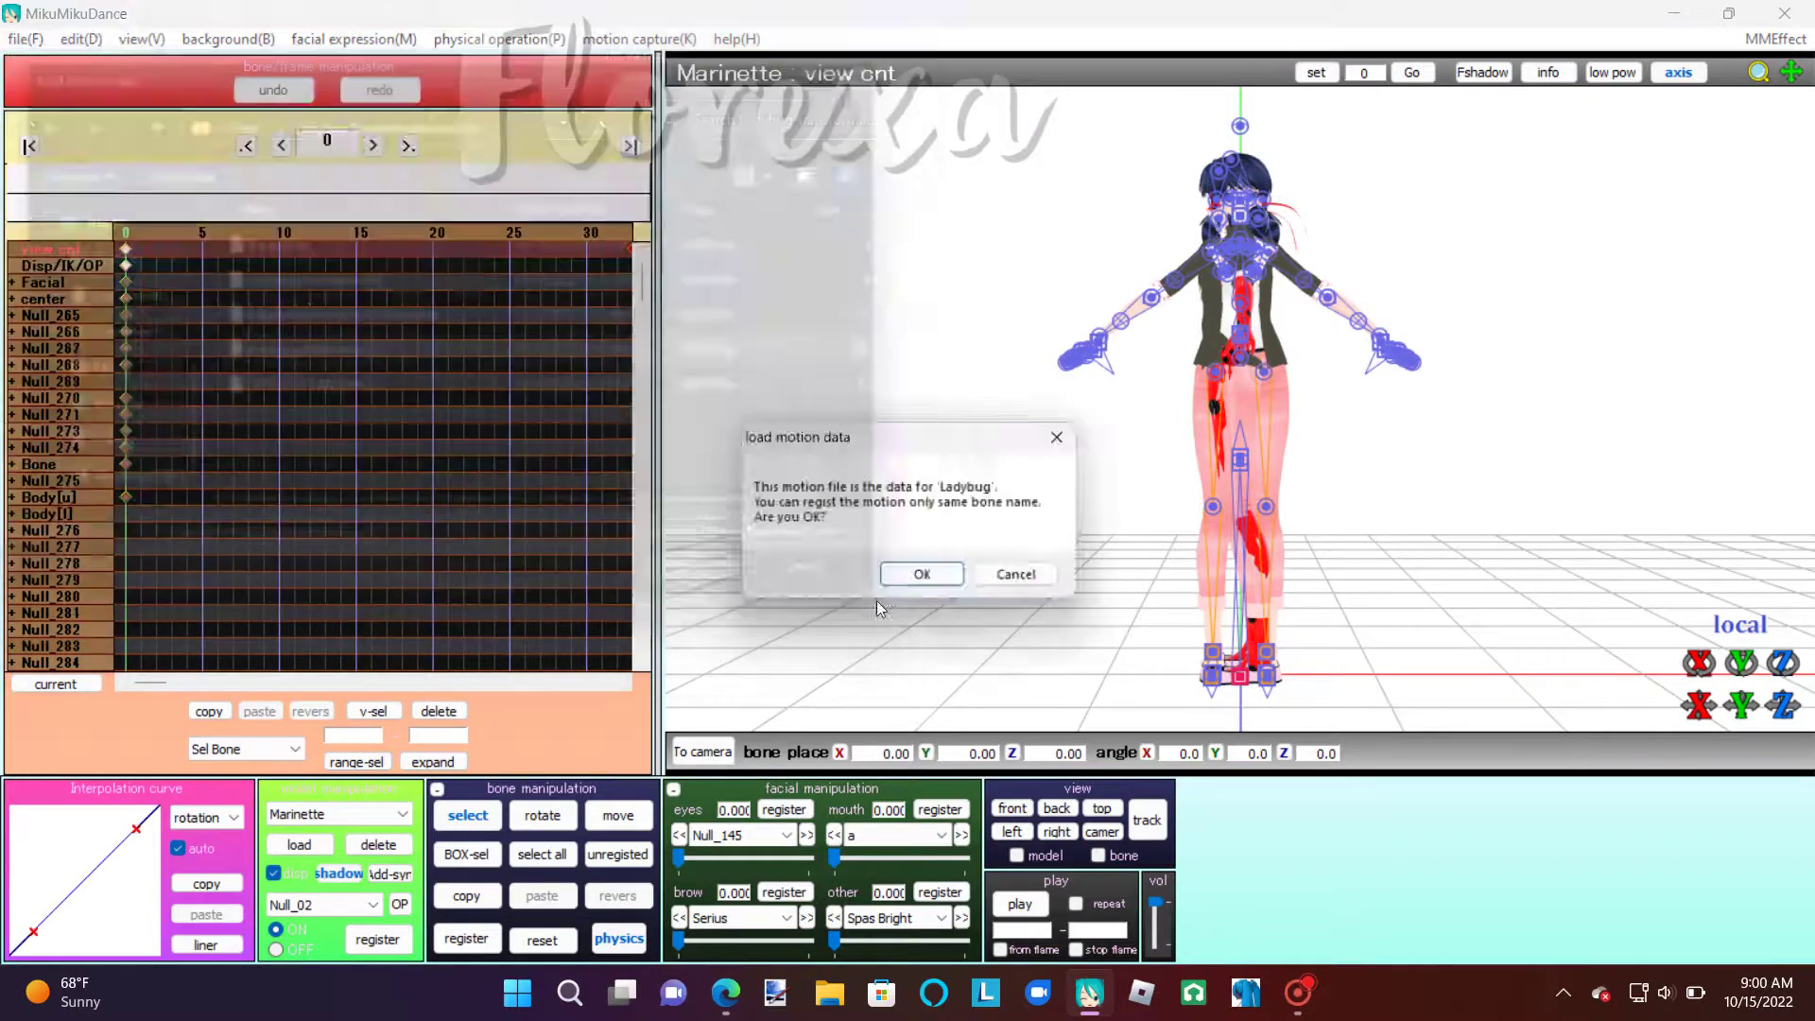
pyautogui.click(922, 579)
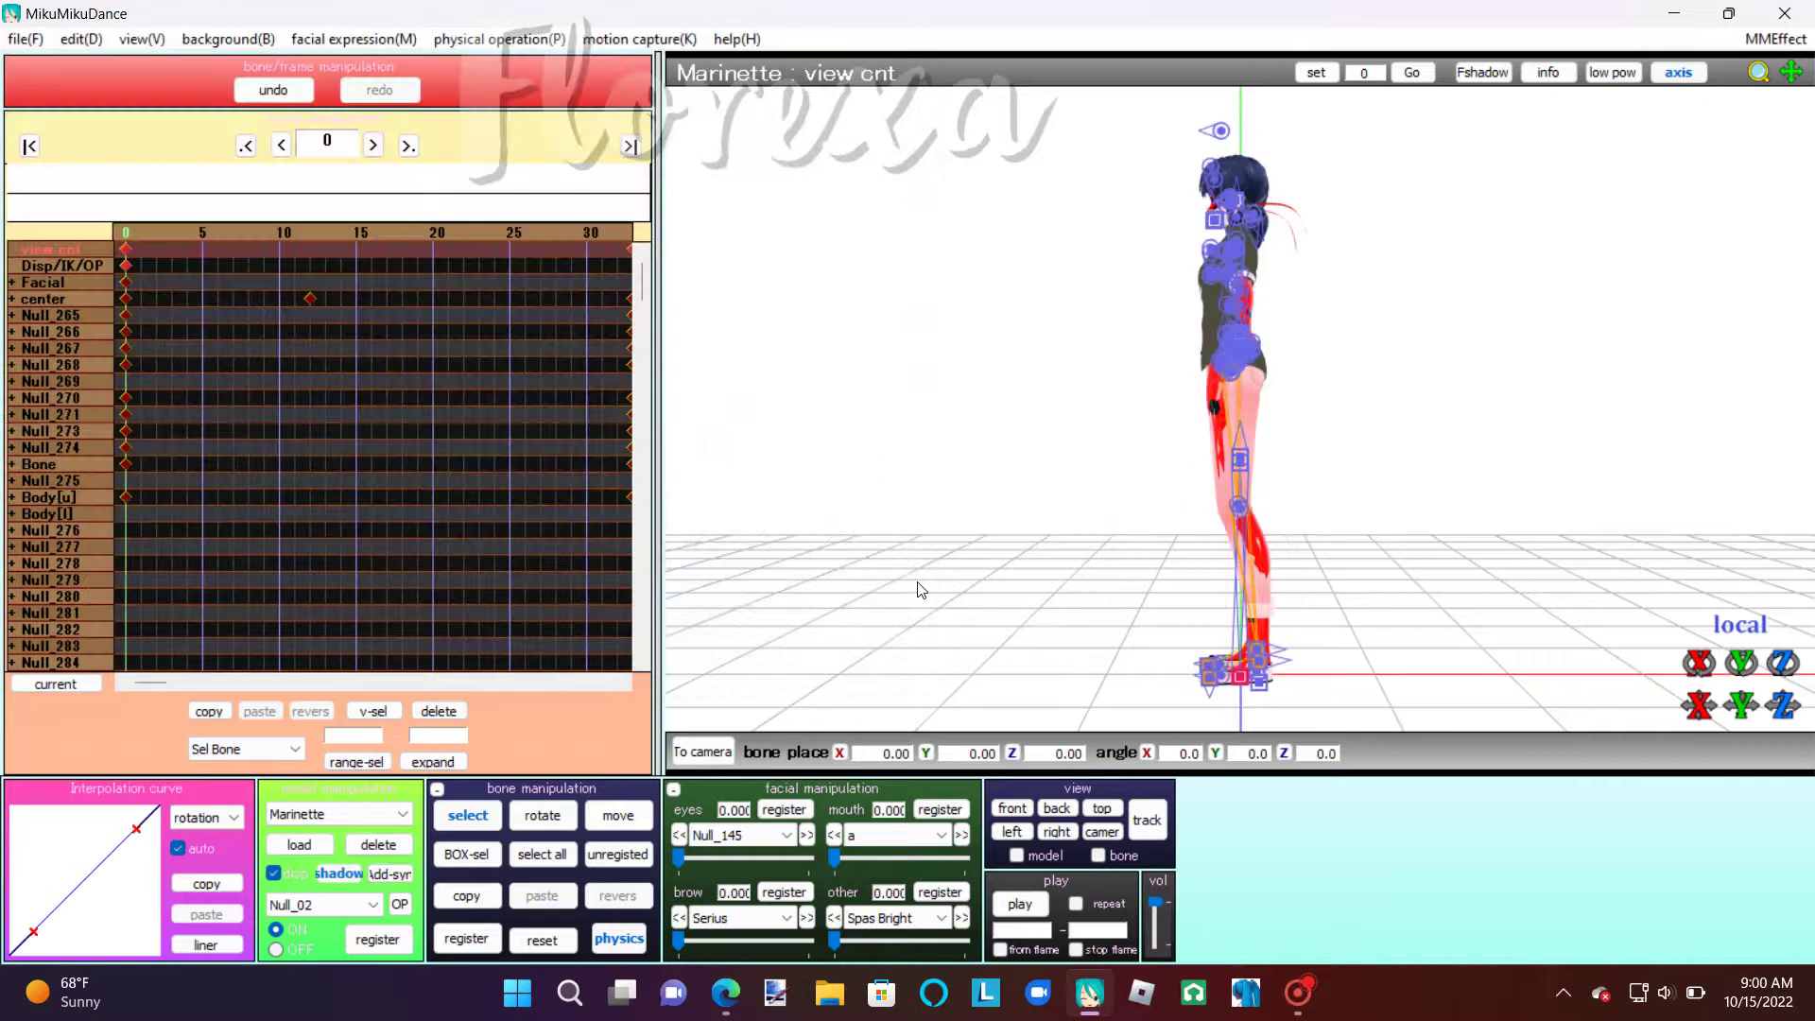
# Step: Hide the masked Marinette and Ladybug, register at frame 0, then enter camera mode
pyautogui.click(275, 872)
pyautogui.click(312, 815)
pyautogui.click(309, 868)
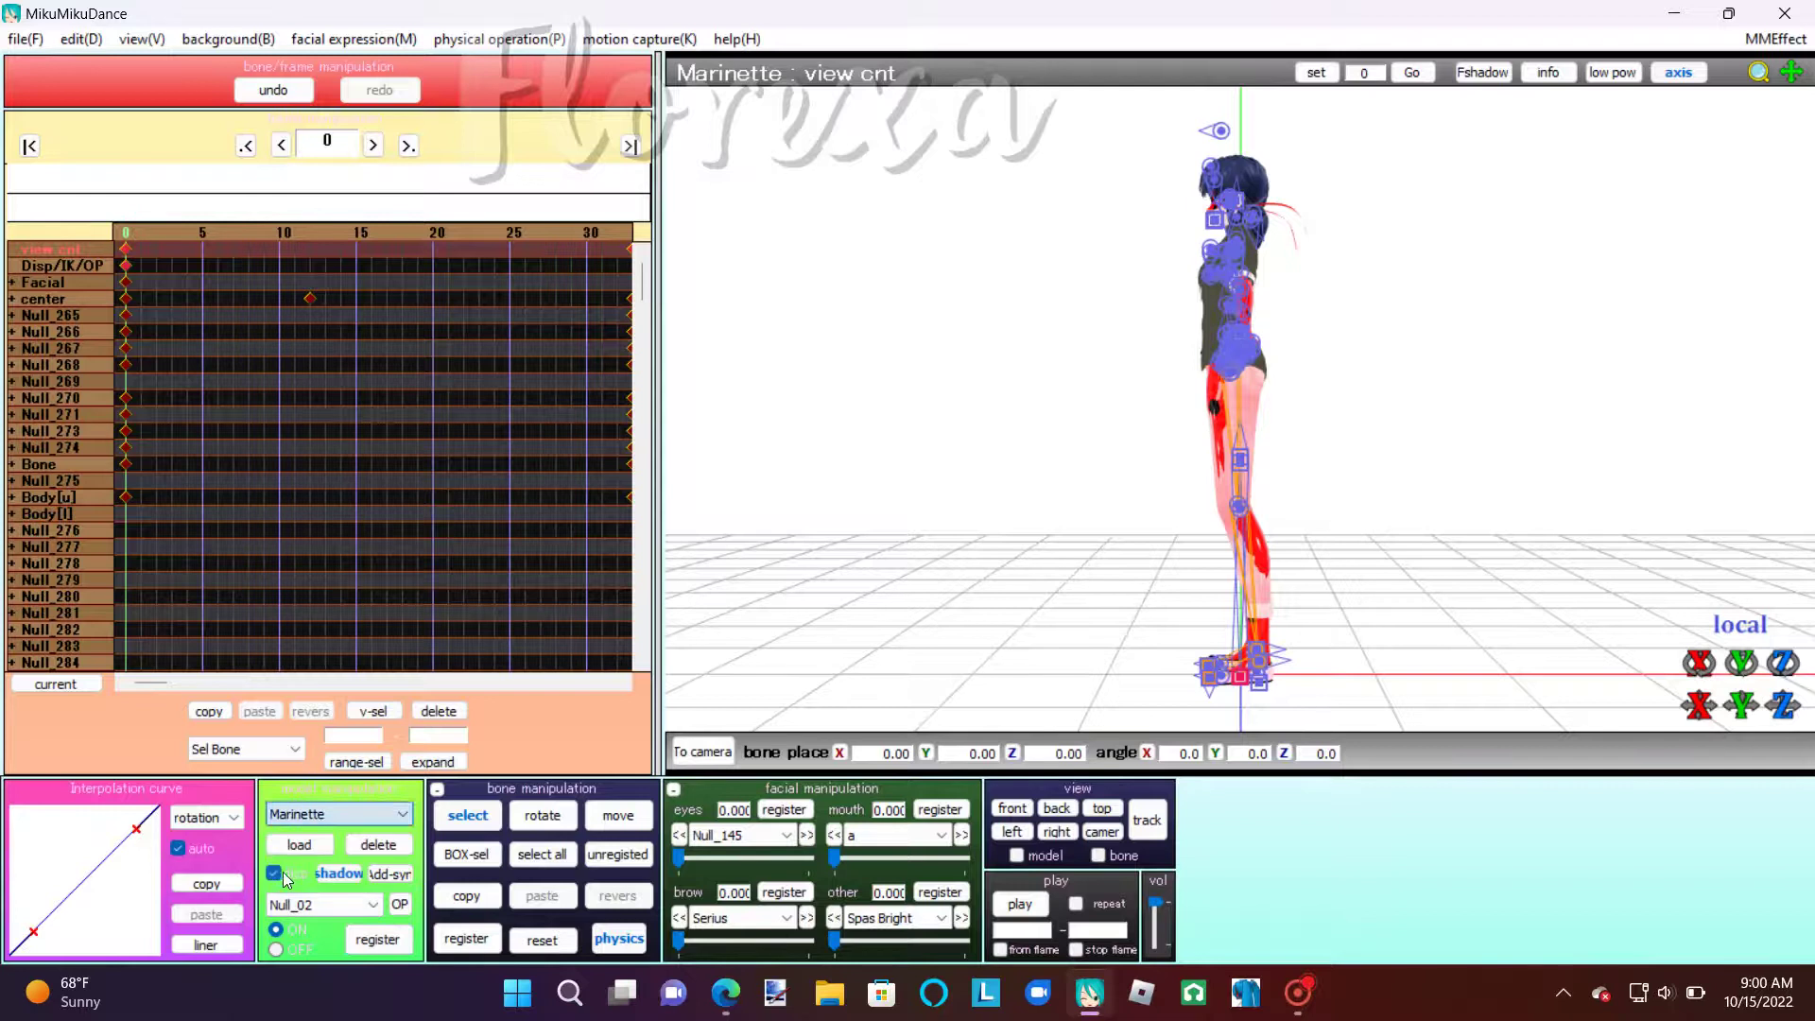
pyautogui.click(338, 814)
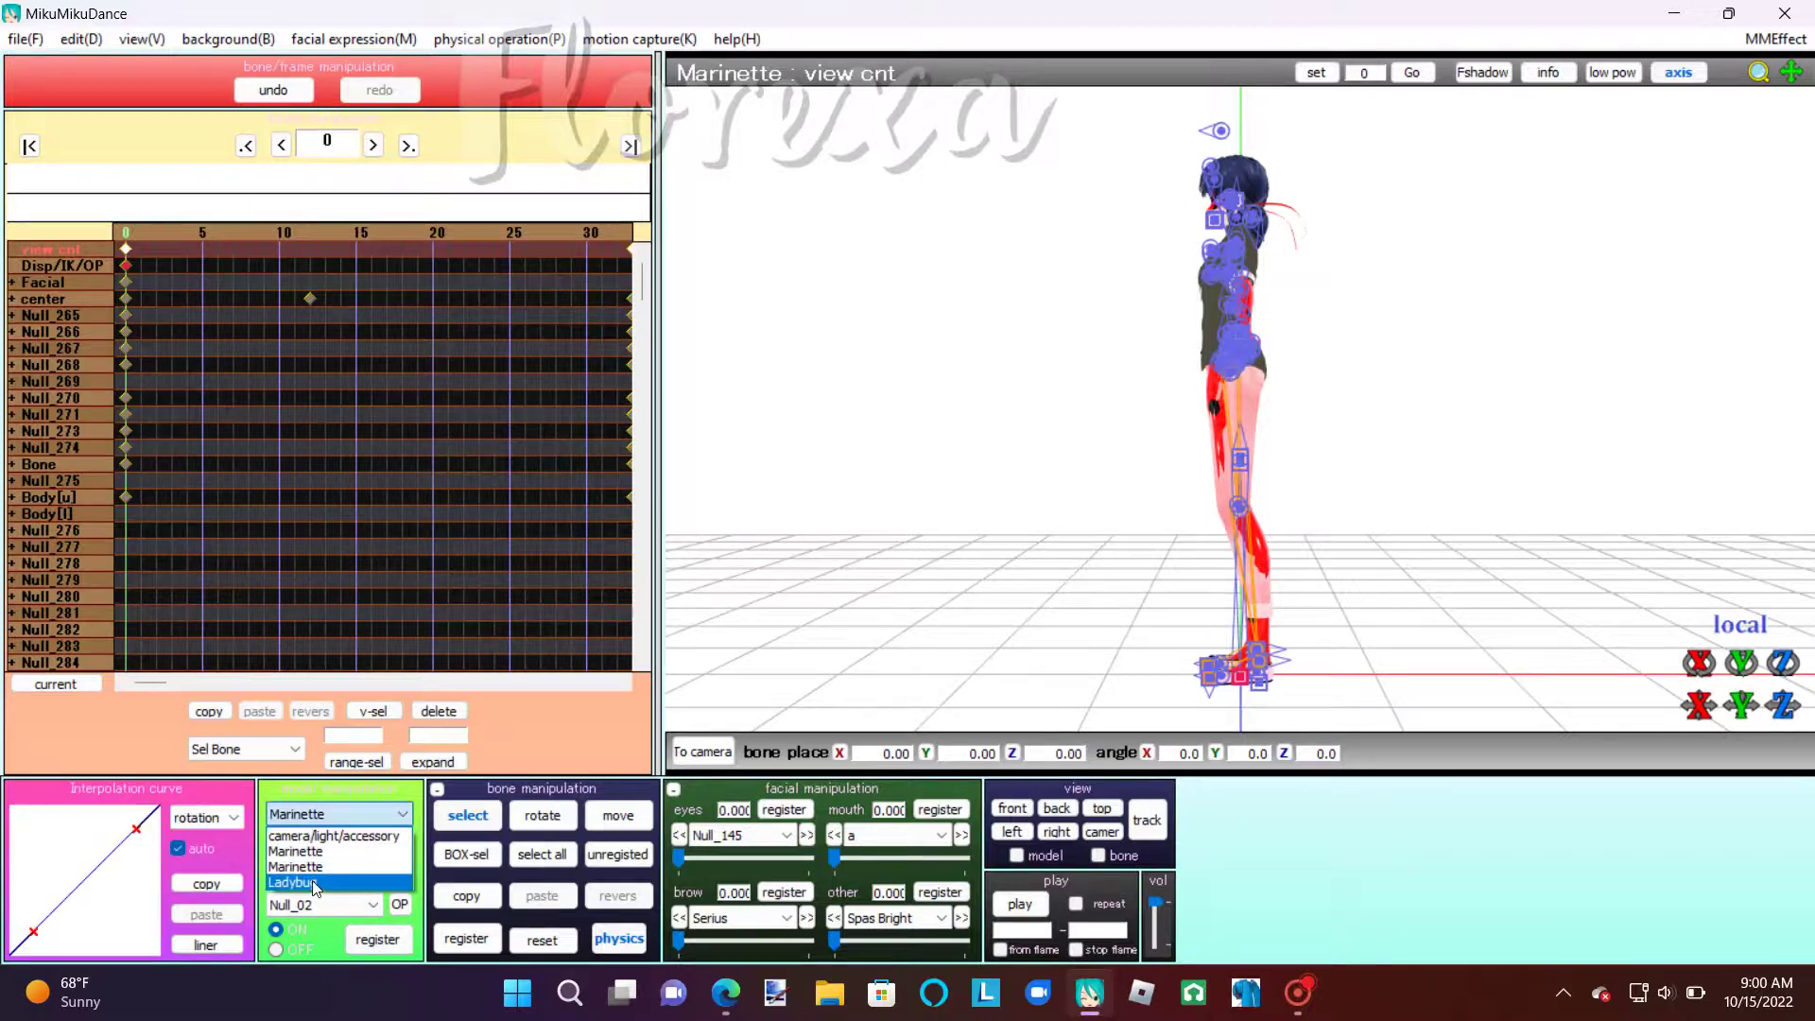
pyautogui.click(312, 848)
pyautogui.click(274, 873)
pyautogui.click(380, 939)
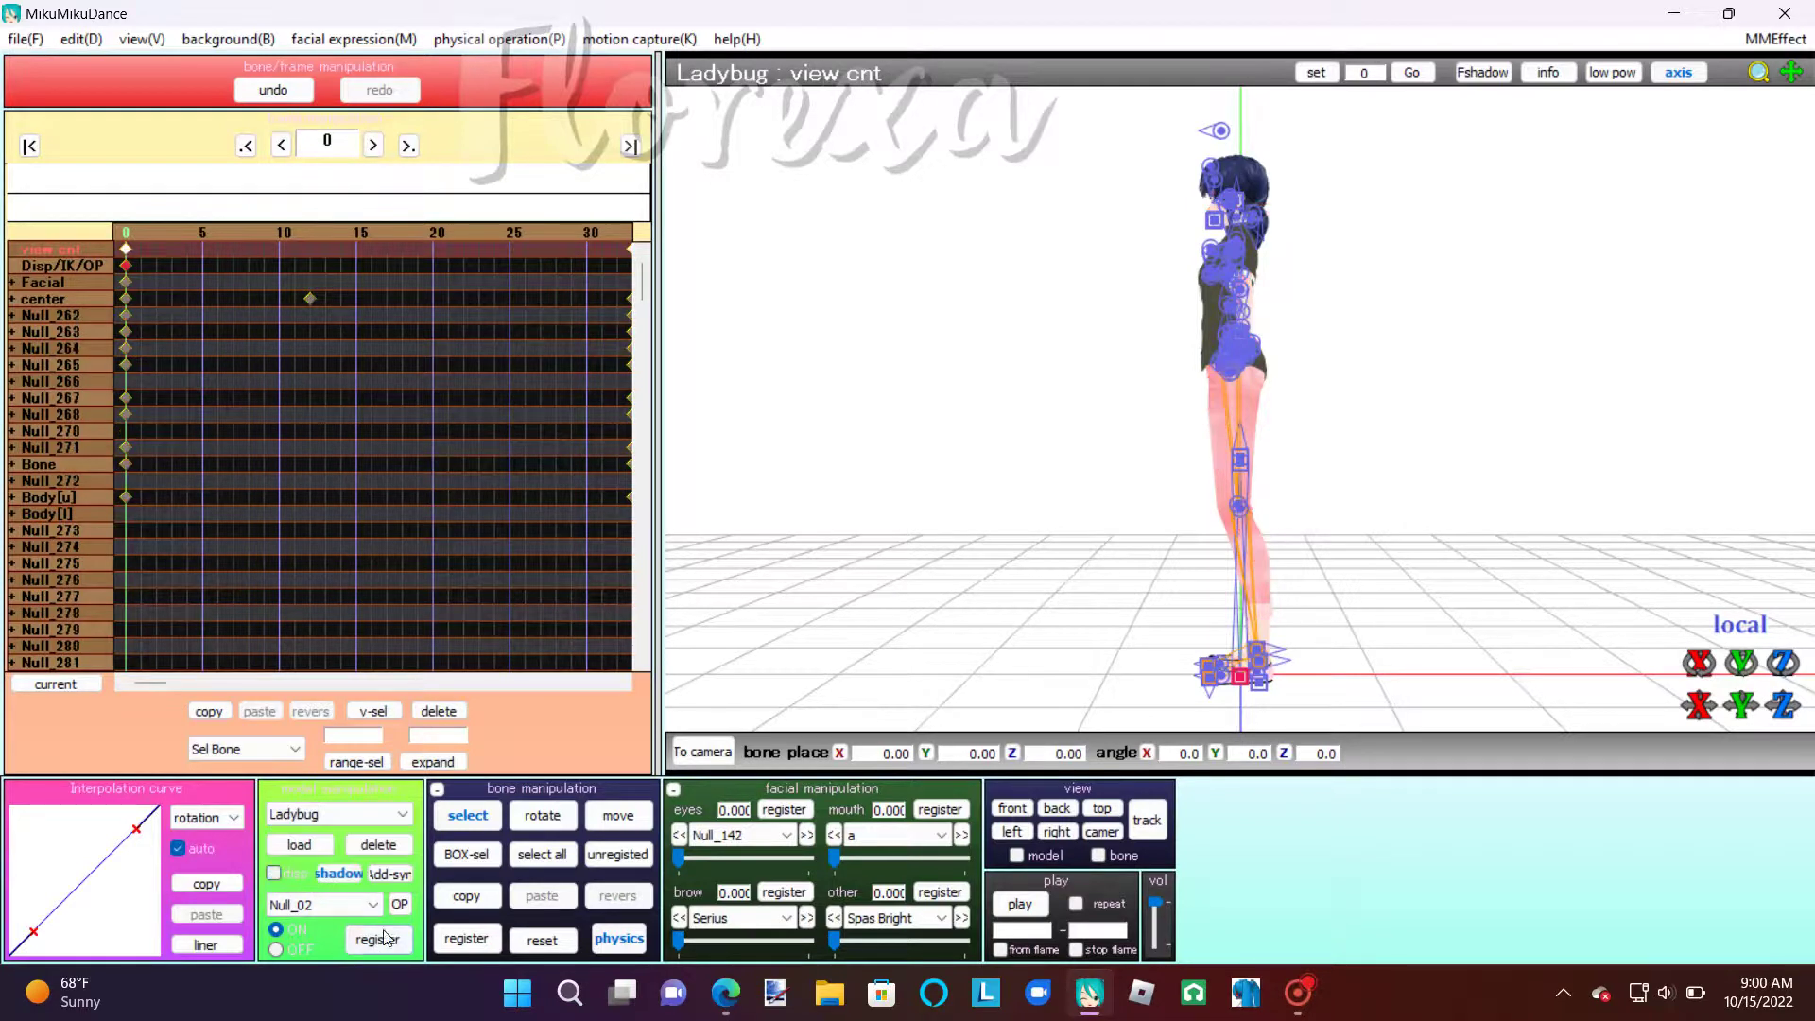
pyautogui.click(699, 751)
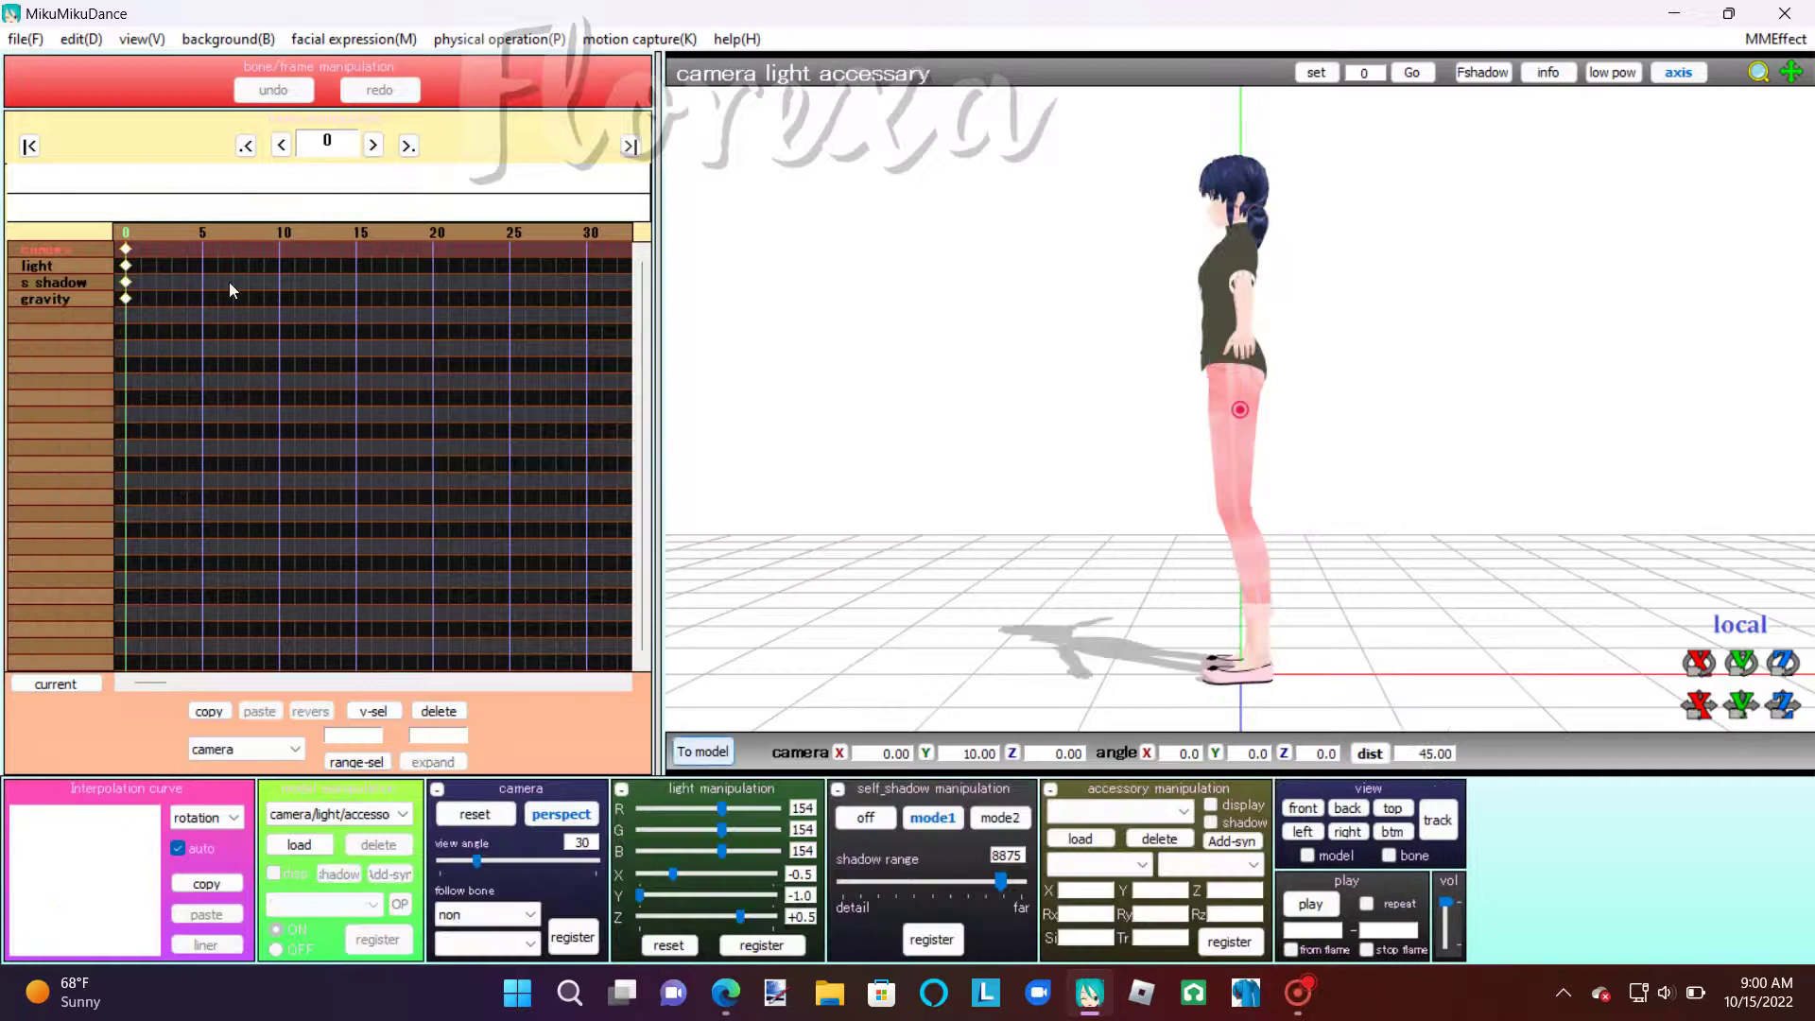
# Step: Load Ladybug Camera.vmd as the camera motion, framing the earring close-up
pyautogui.click(32, 41)
pyautogui.click(106, 307)
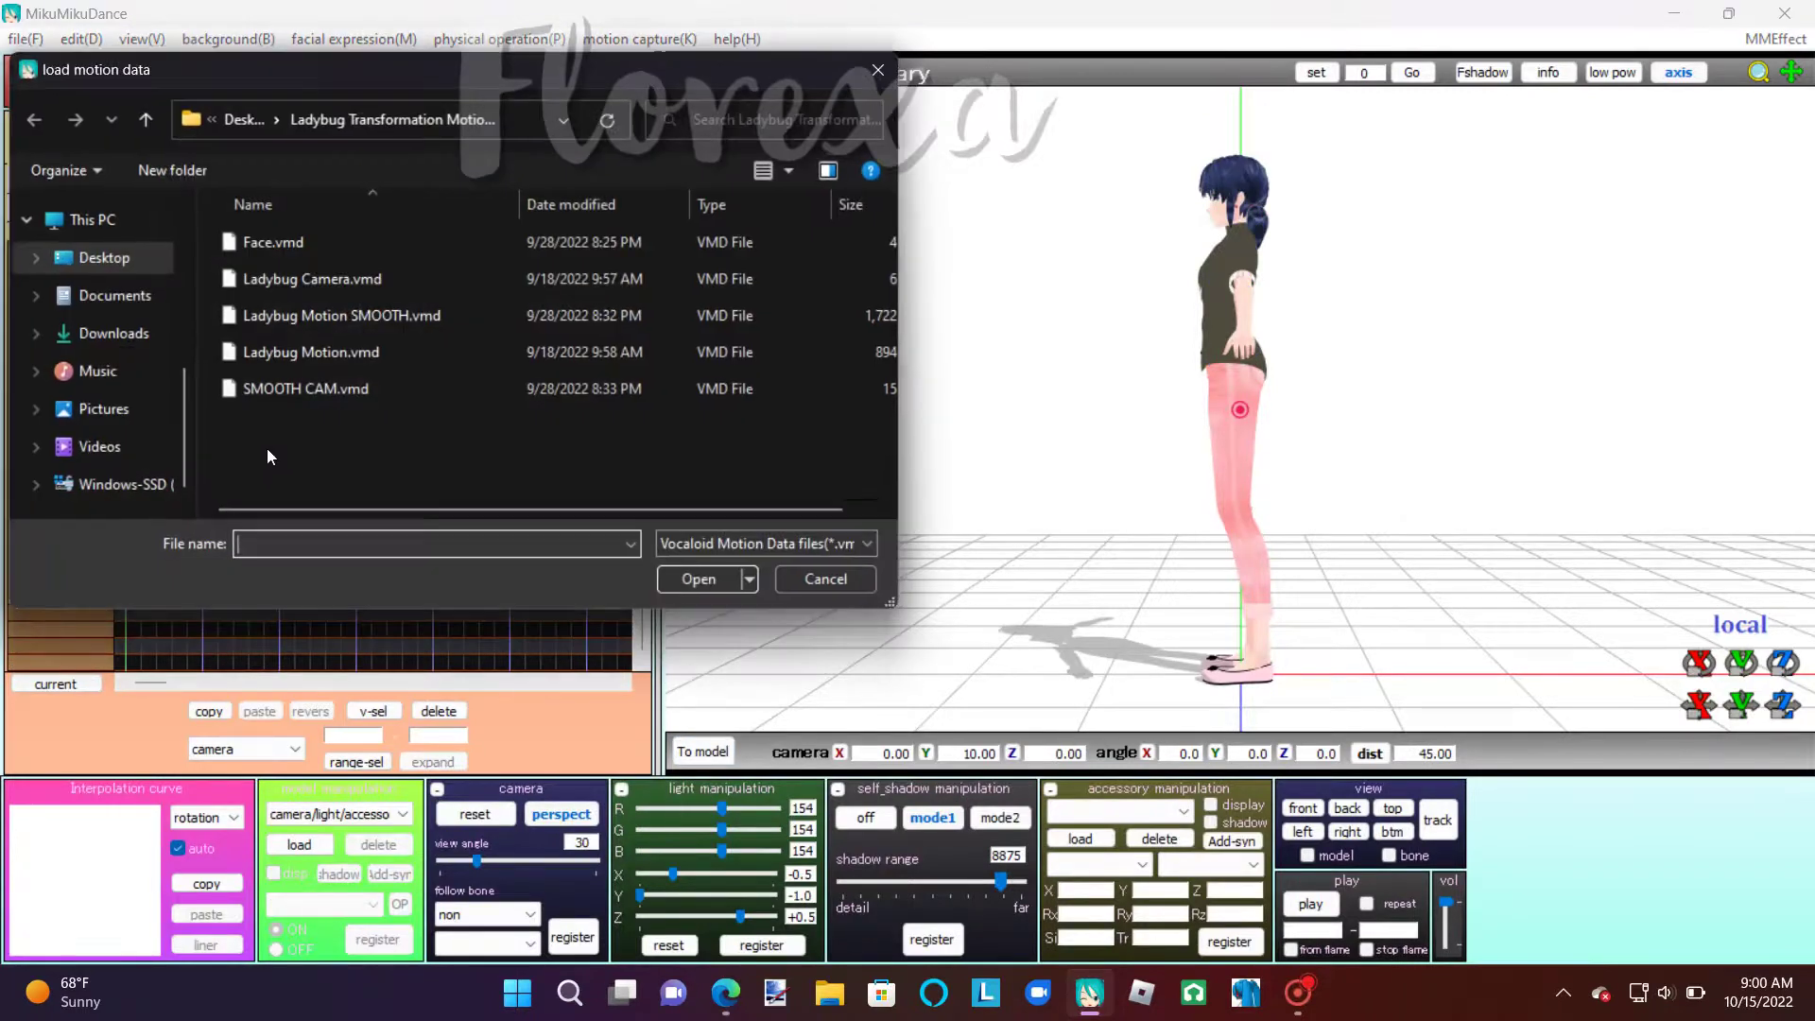
pyautogui.click(288, 279)
pyautogui.click(699, 579)
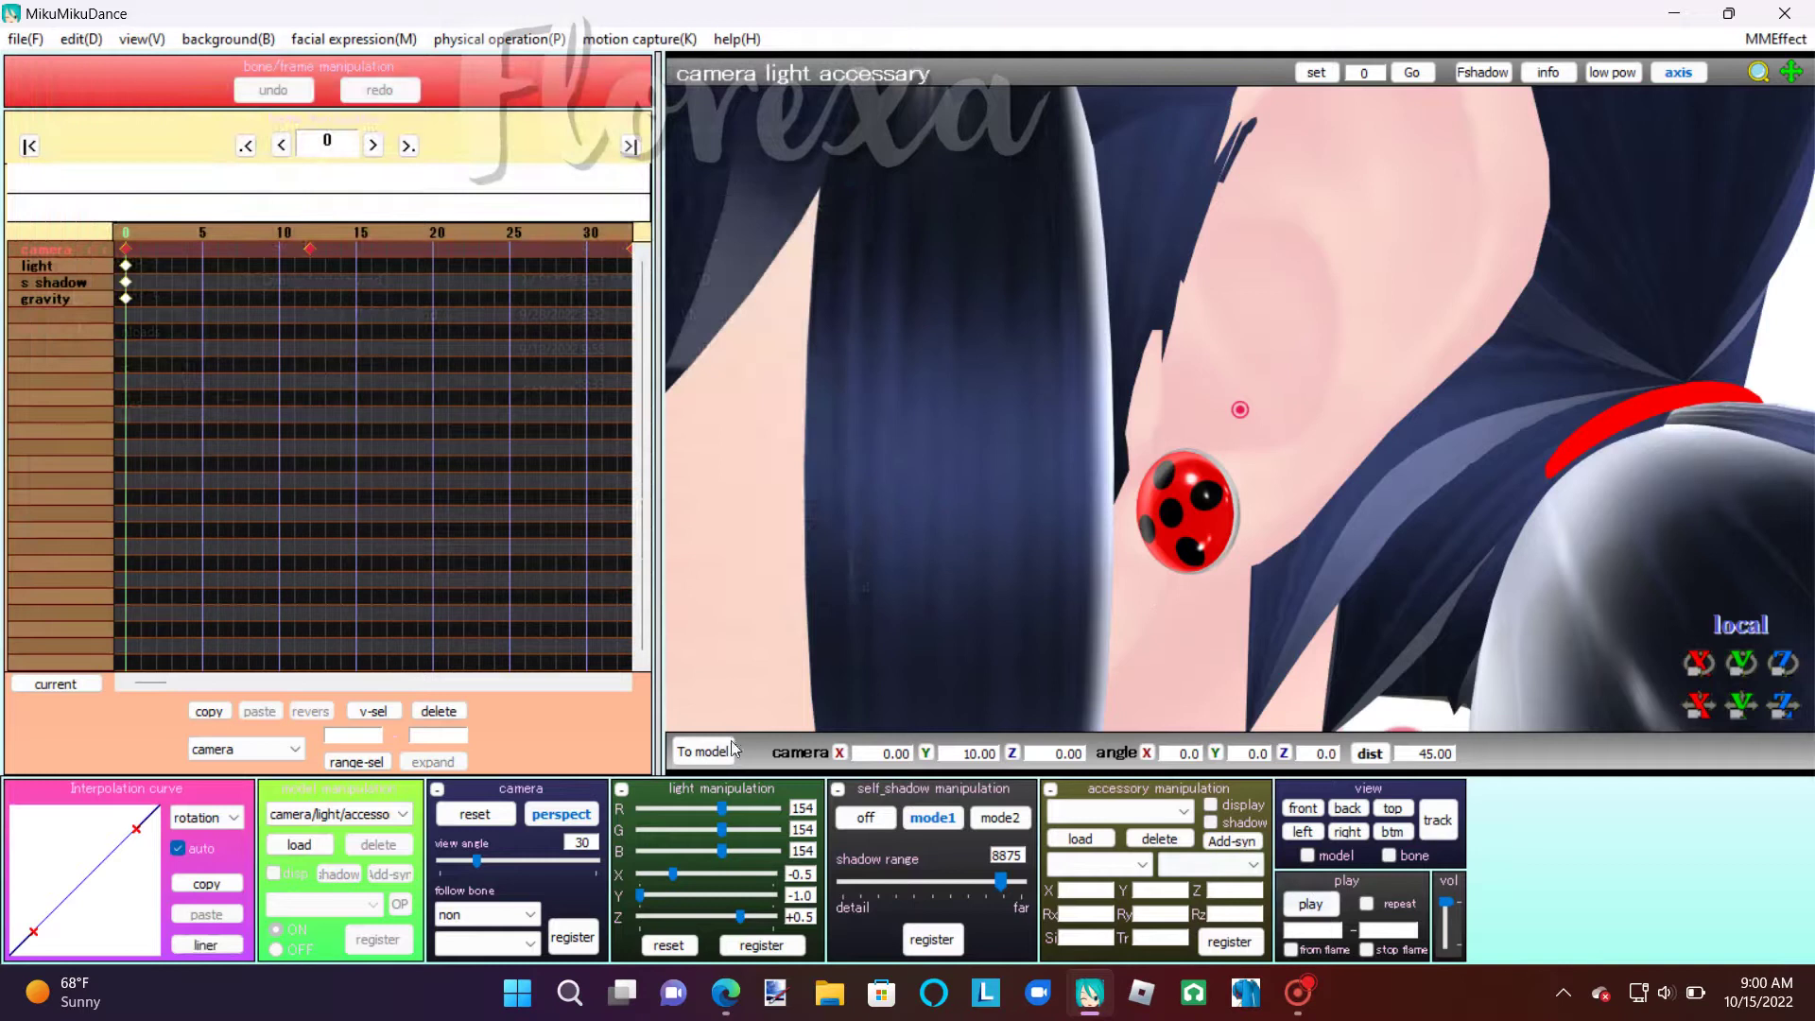
# Step: Play the preview, then switch to the Ladybug model and jump ahead through keyframes
pyautogui.click(1310, 905)
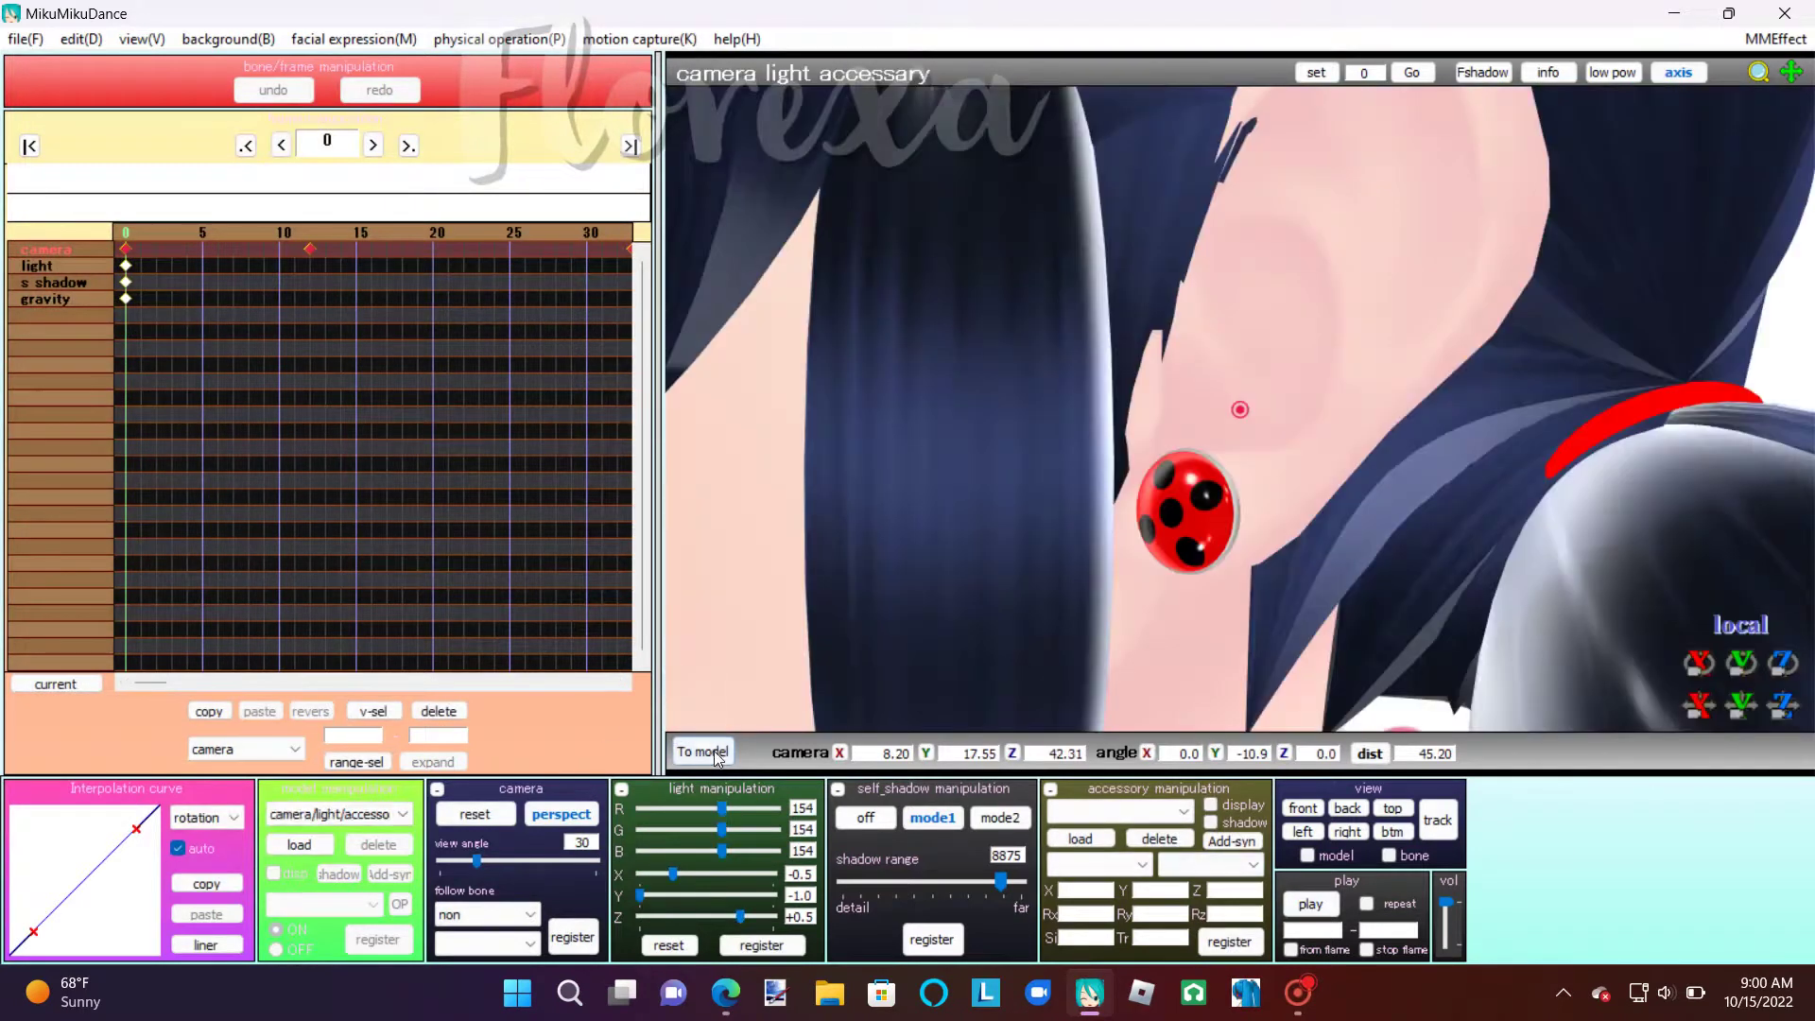
pyautogui.click(704, 752)
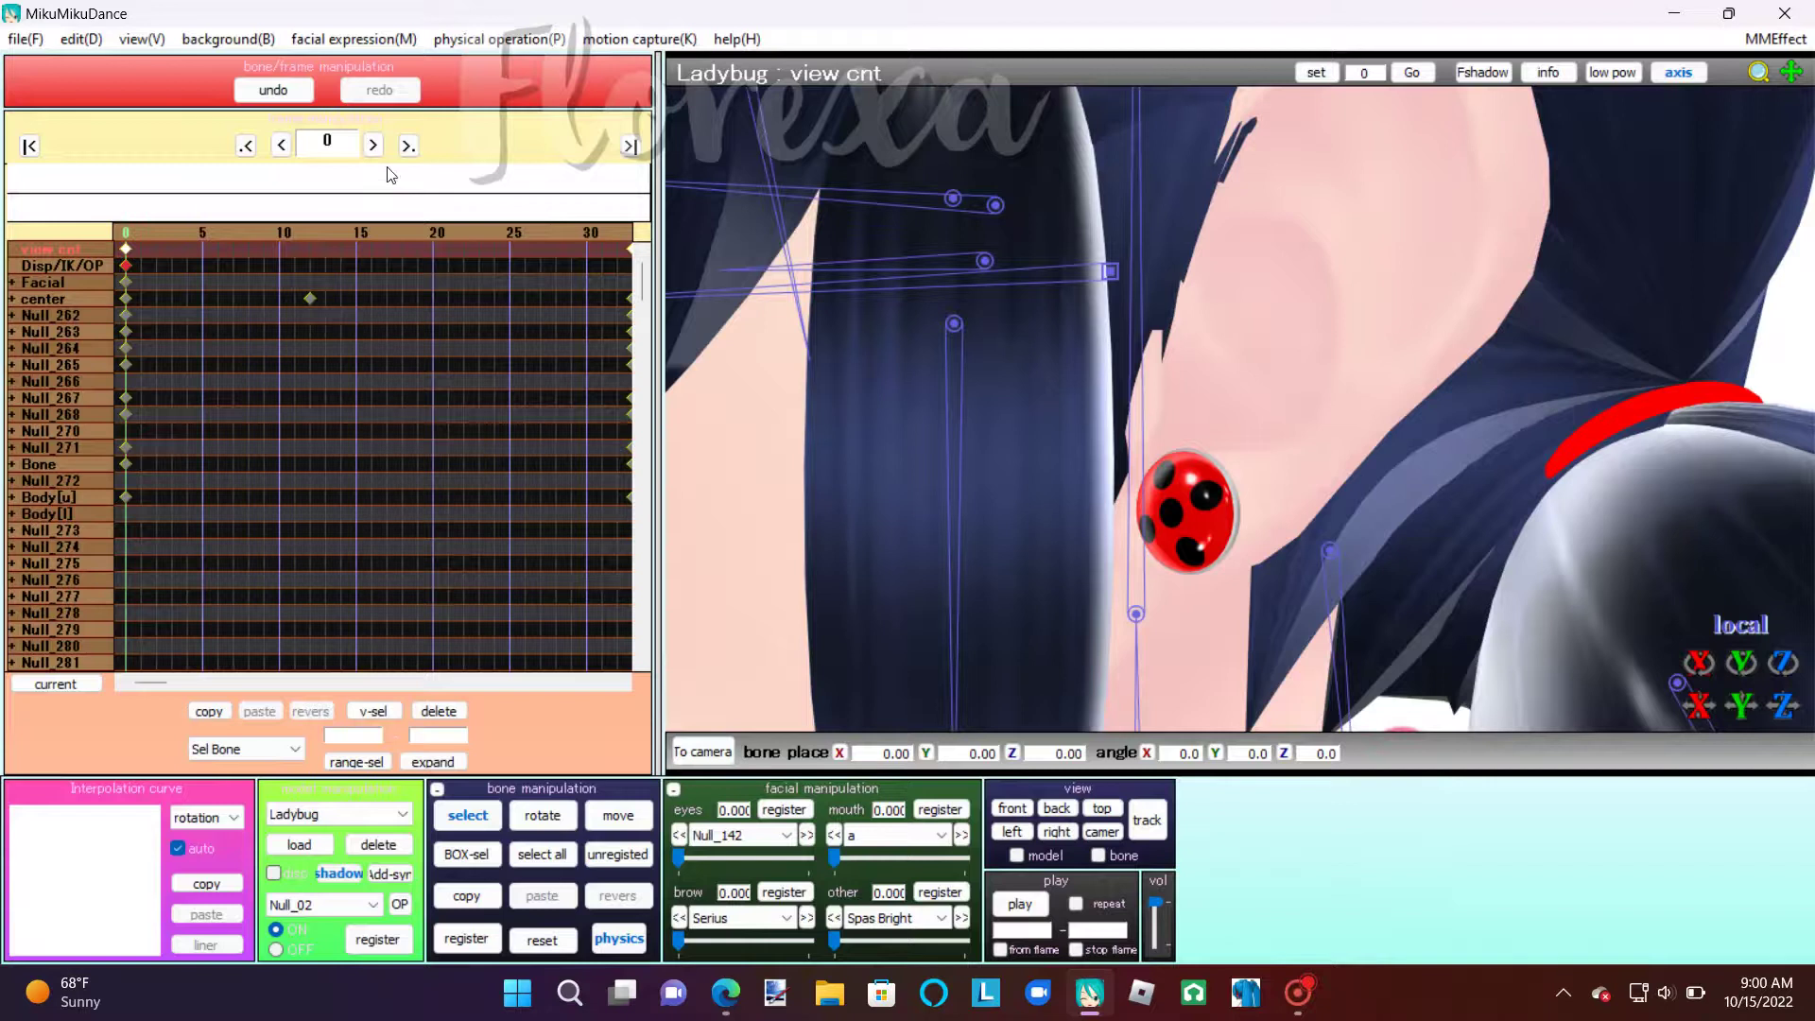
pyautogui.click(408, 146)
pyautogui.click(409, 145)
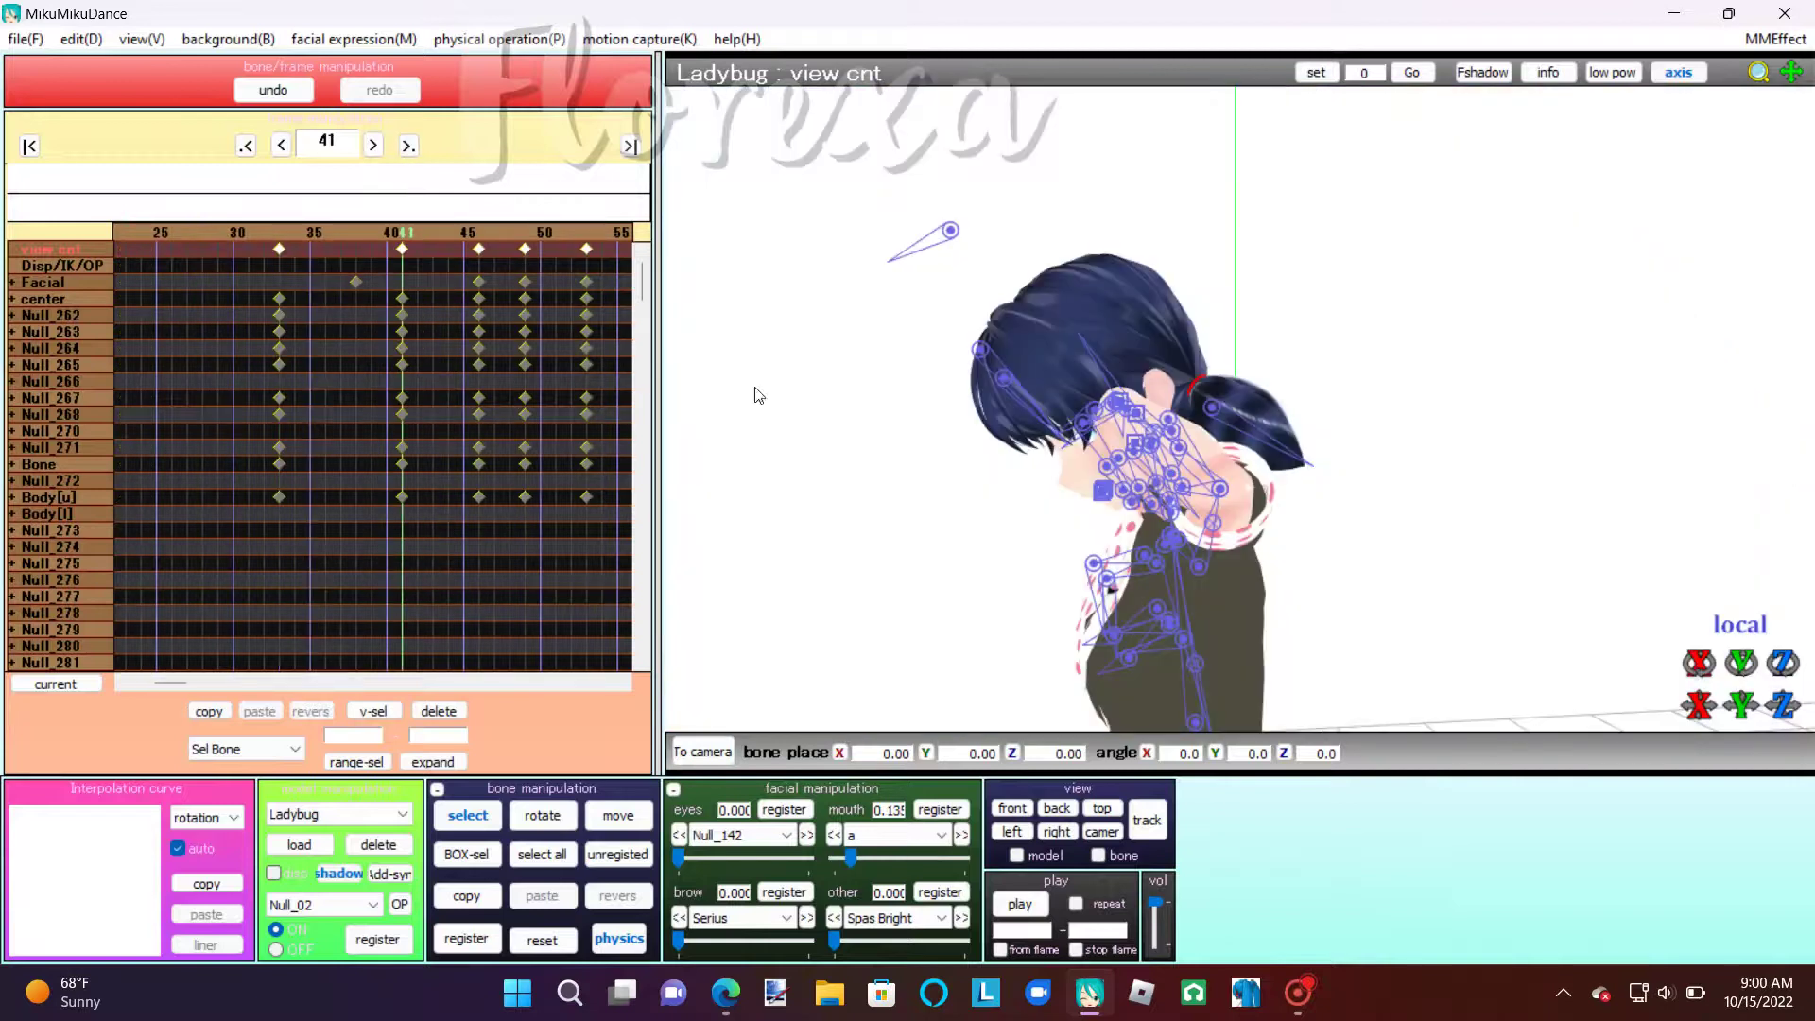
pyautogui.click(408, 146)
pyautogui.click(409, 145)
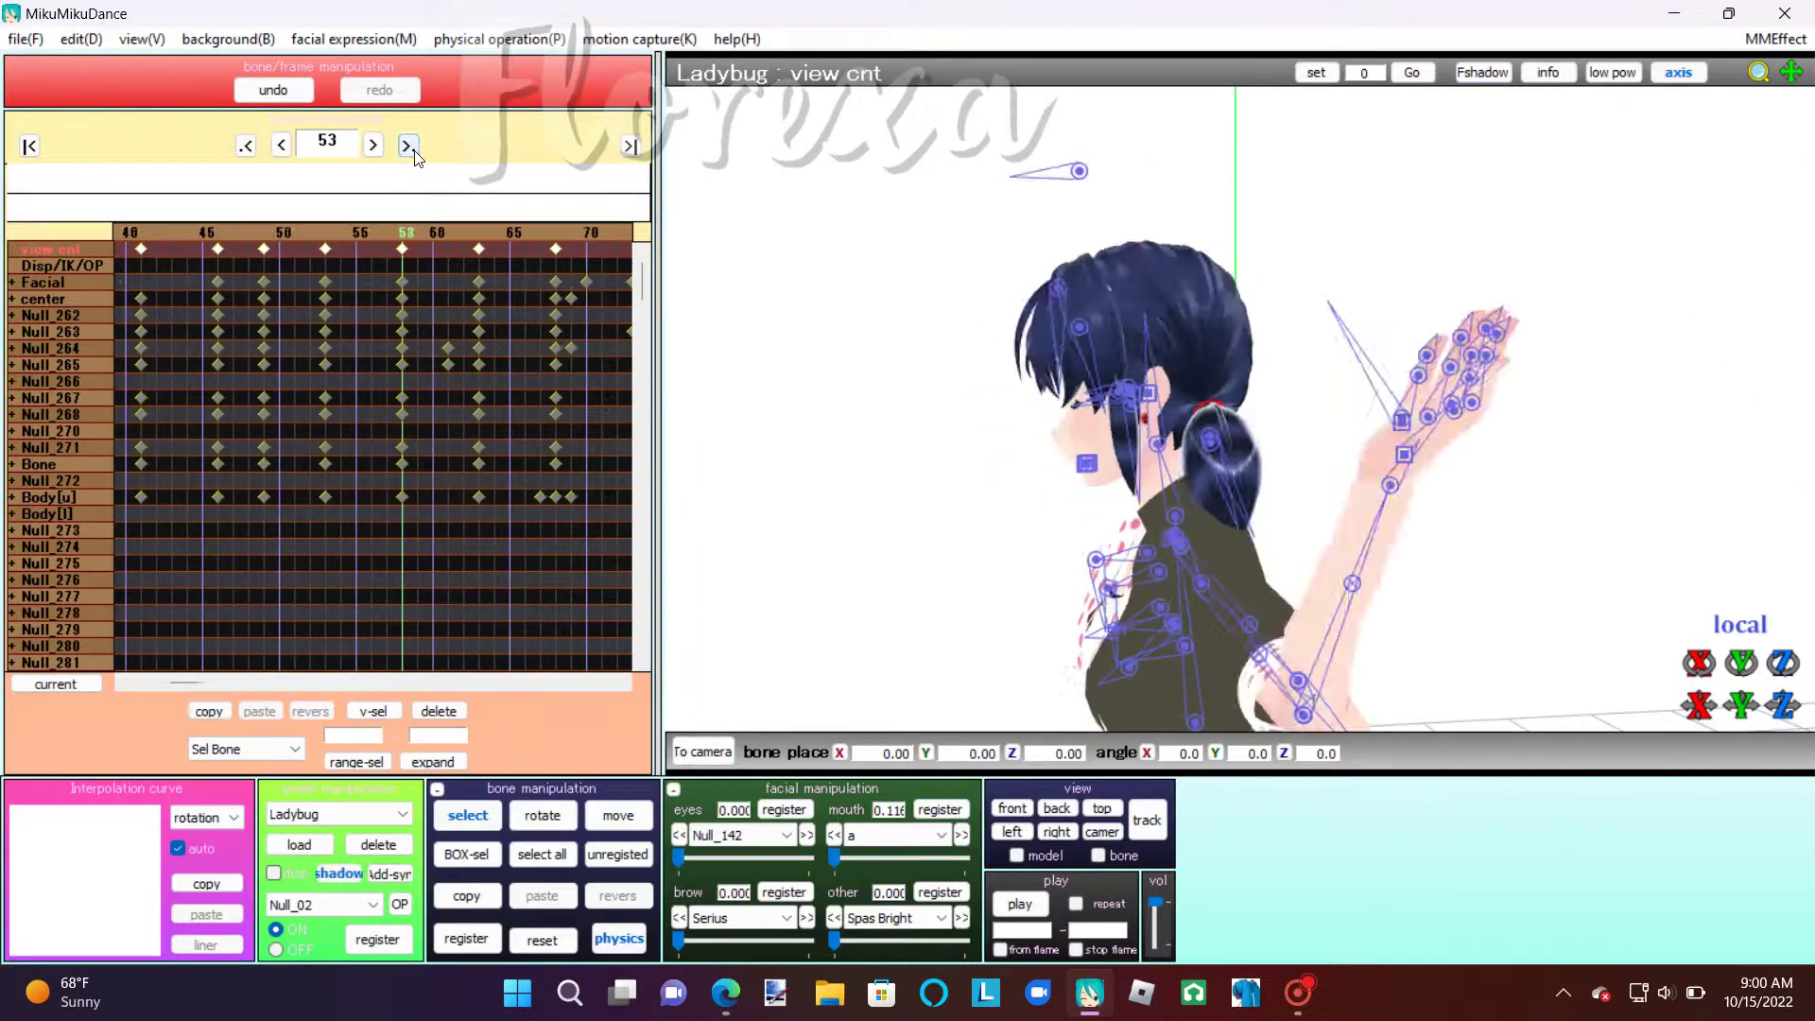
pyautogui.click(409, 146)
pyautogui.click(409, 146)
pyautogui.click(408, 145)
pyautogui.click(409, 145)
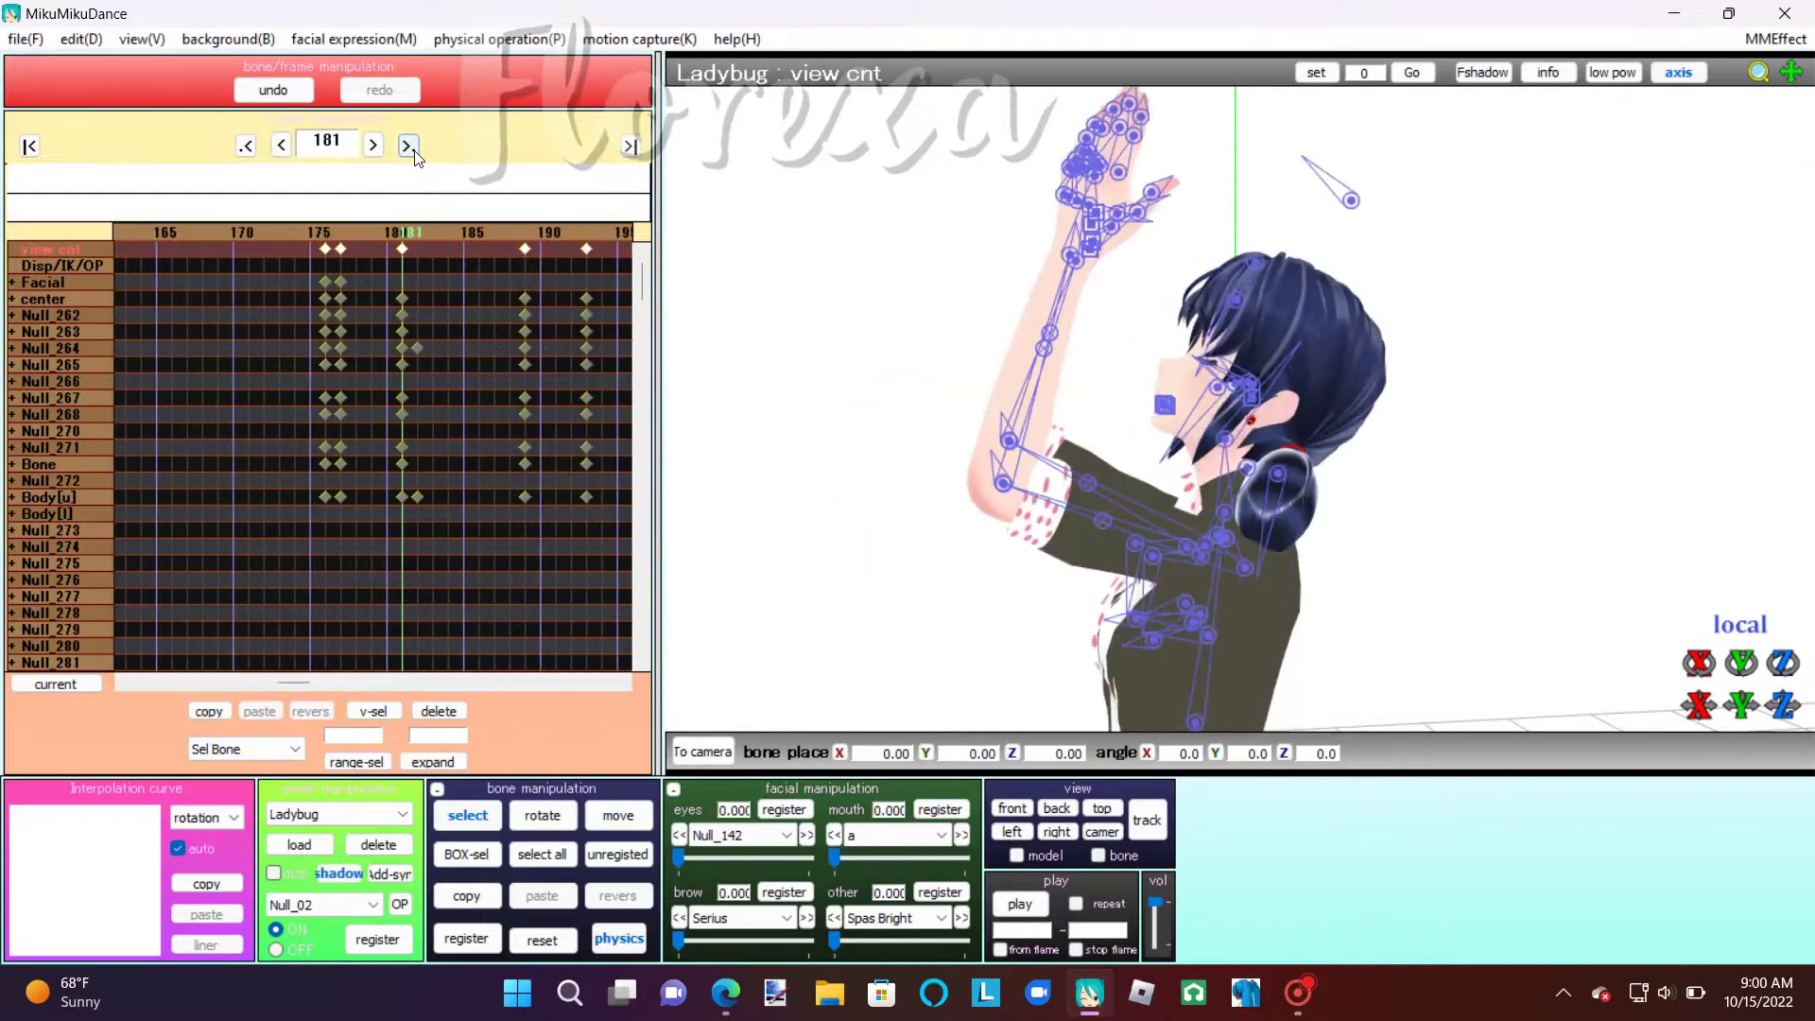
pyautogui.click(408, 145)
# Step: Step frame by frame to frame 206, where her hands cover her face
pyautogui.click(703, 752)
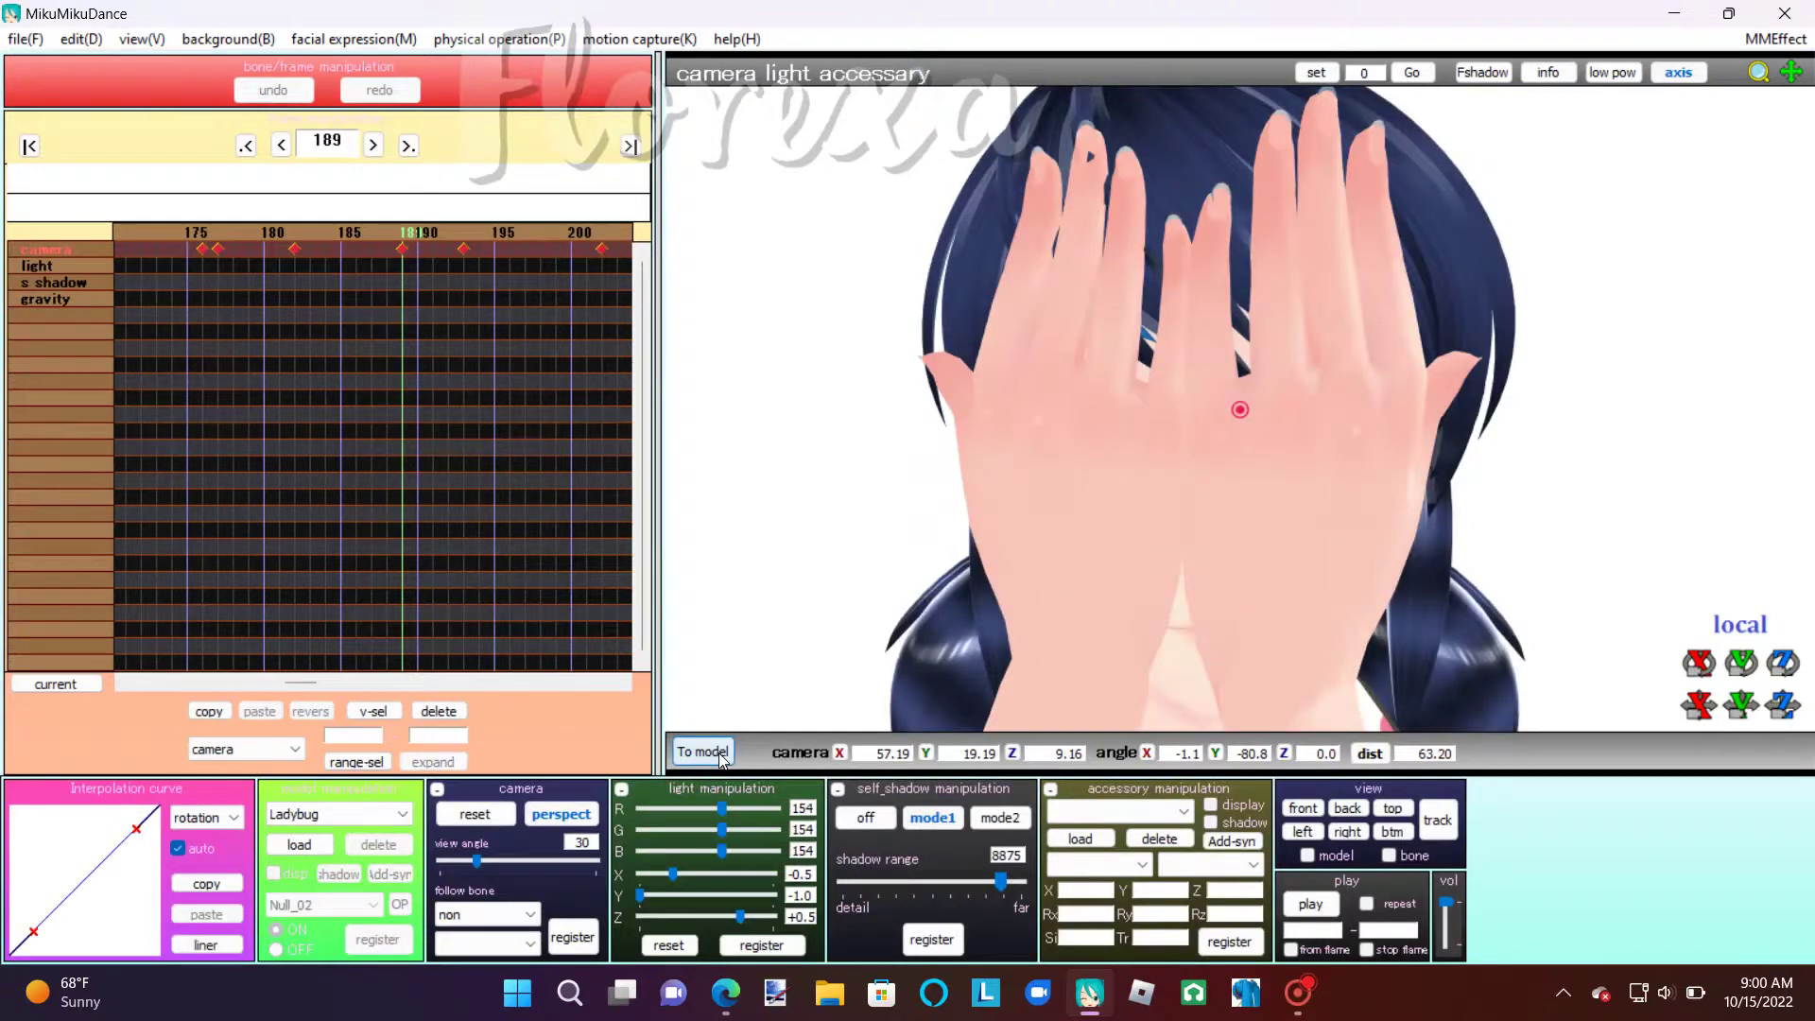
pyautogui.click(702, 751)
pyautogui.click(374, 146)
pyautogui.click(374, 146)
pyautogui.click(374, 145)
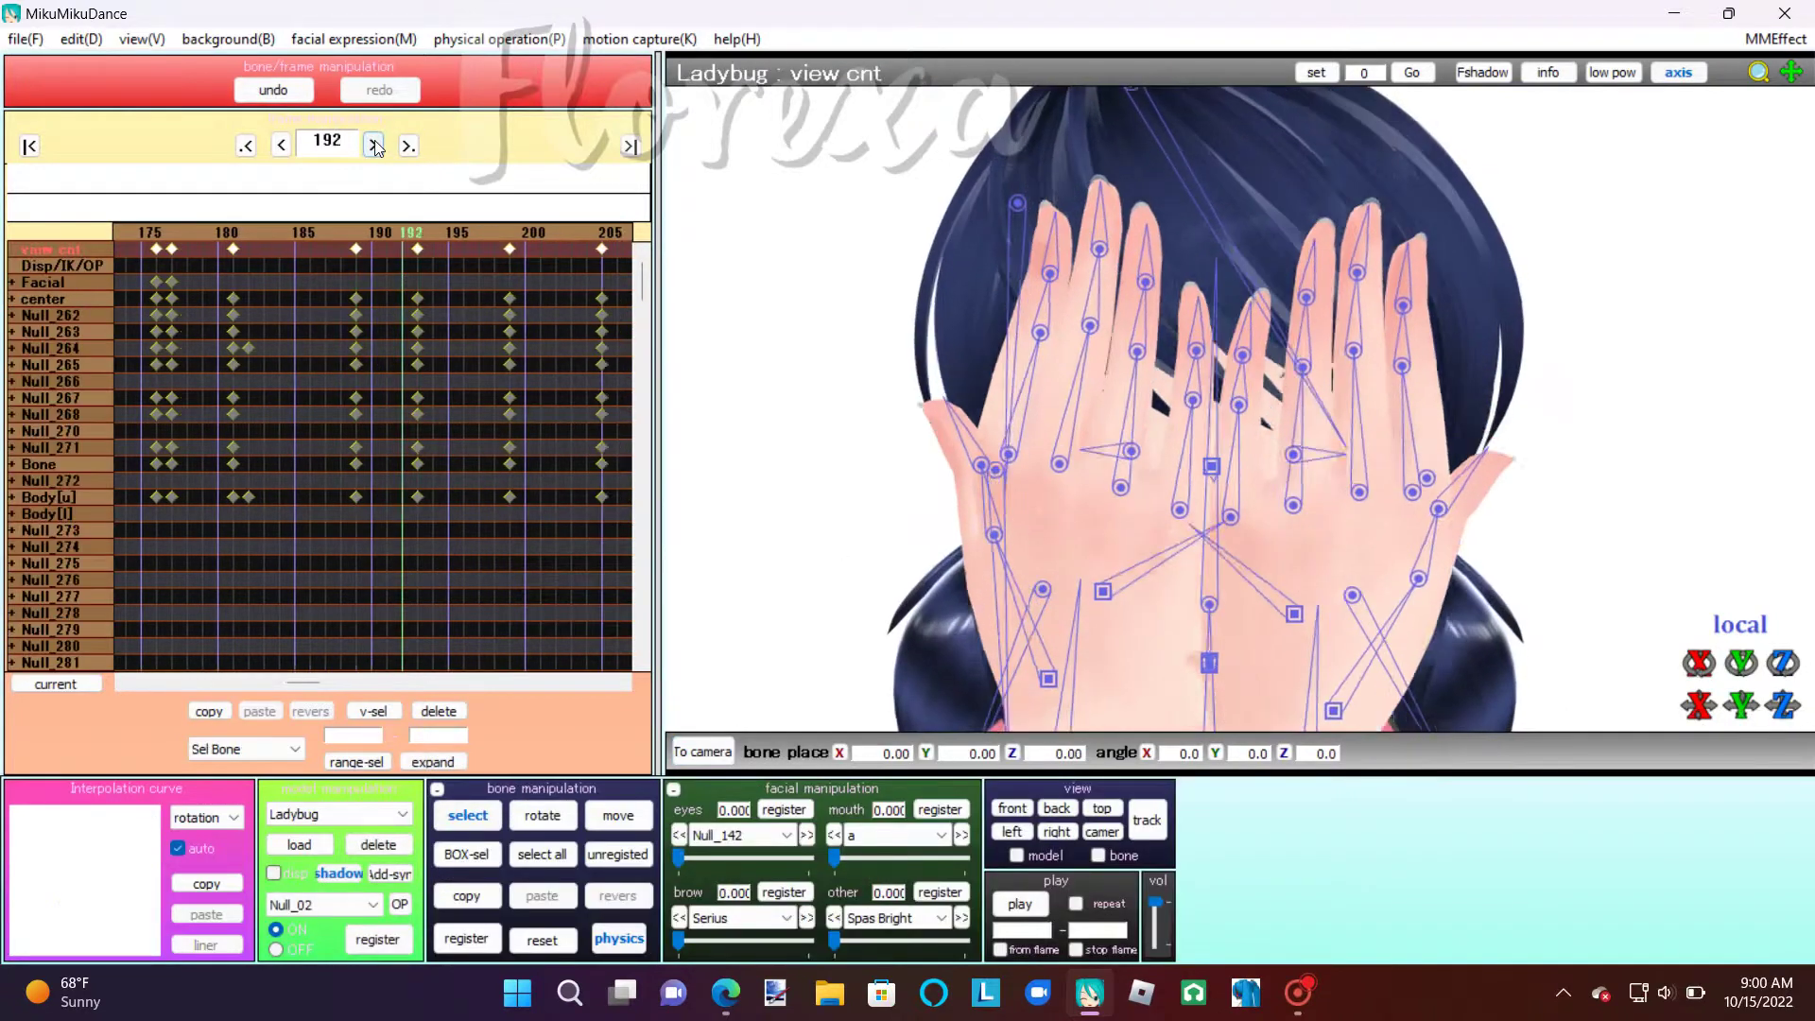
pyautogui.click(375, 146)
pyautogui.click(375, 145)
pyautogui.click(374, 146)
pyautogui.click(374, 146)
pyautogui.click(375, 146)
pyautogui.click(374, 145)
pyautogui.click(374, 146)
pyautogui.click(375, 145)
pyautogui.click(375, 146)
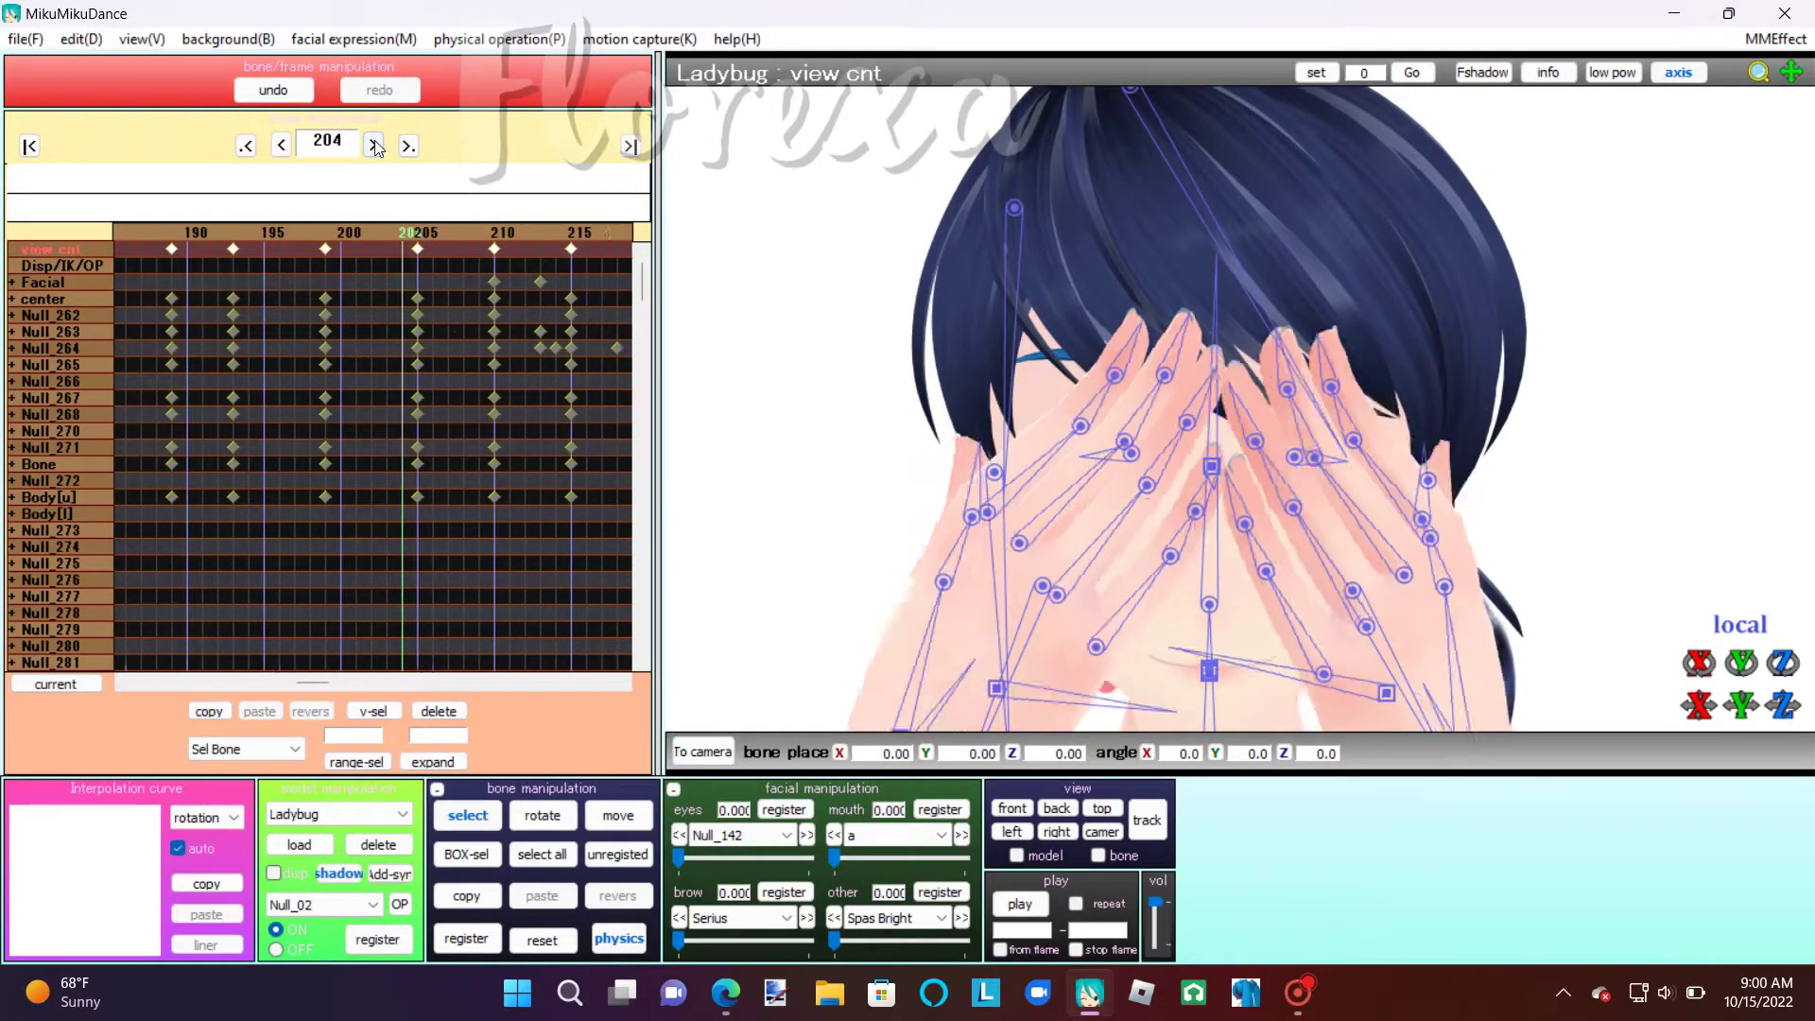
pyautogui.click(375, 146)
pyautogui.click(375, 146)
pyautogui.click(374, 146)
pyautogui.click(374, 145)
pyautogui.click(280, 145)
pyautogui.click(281, 144)
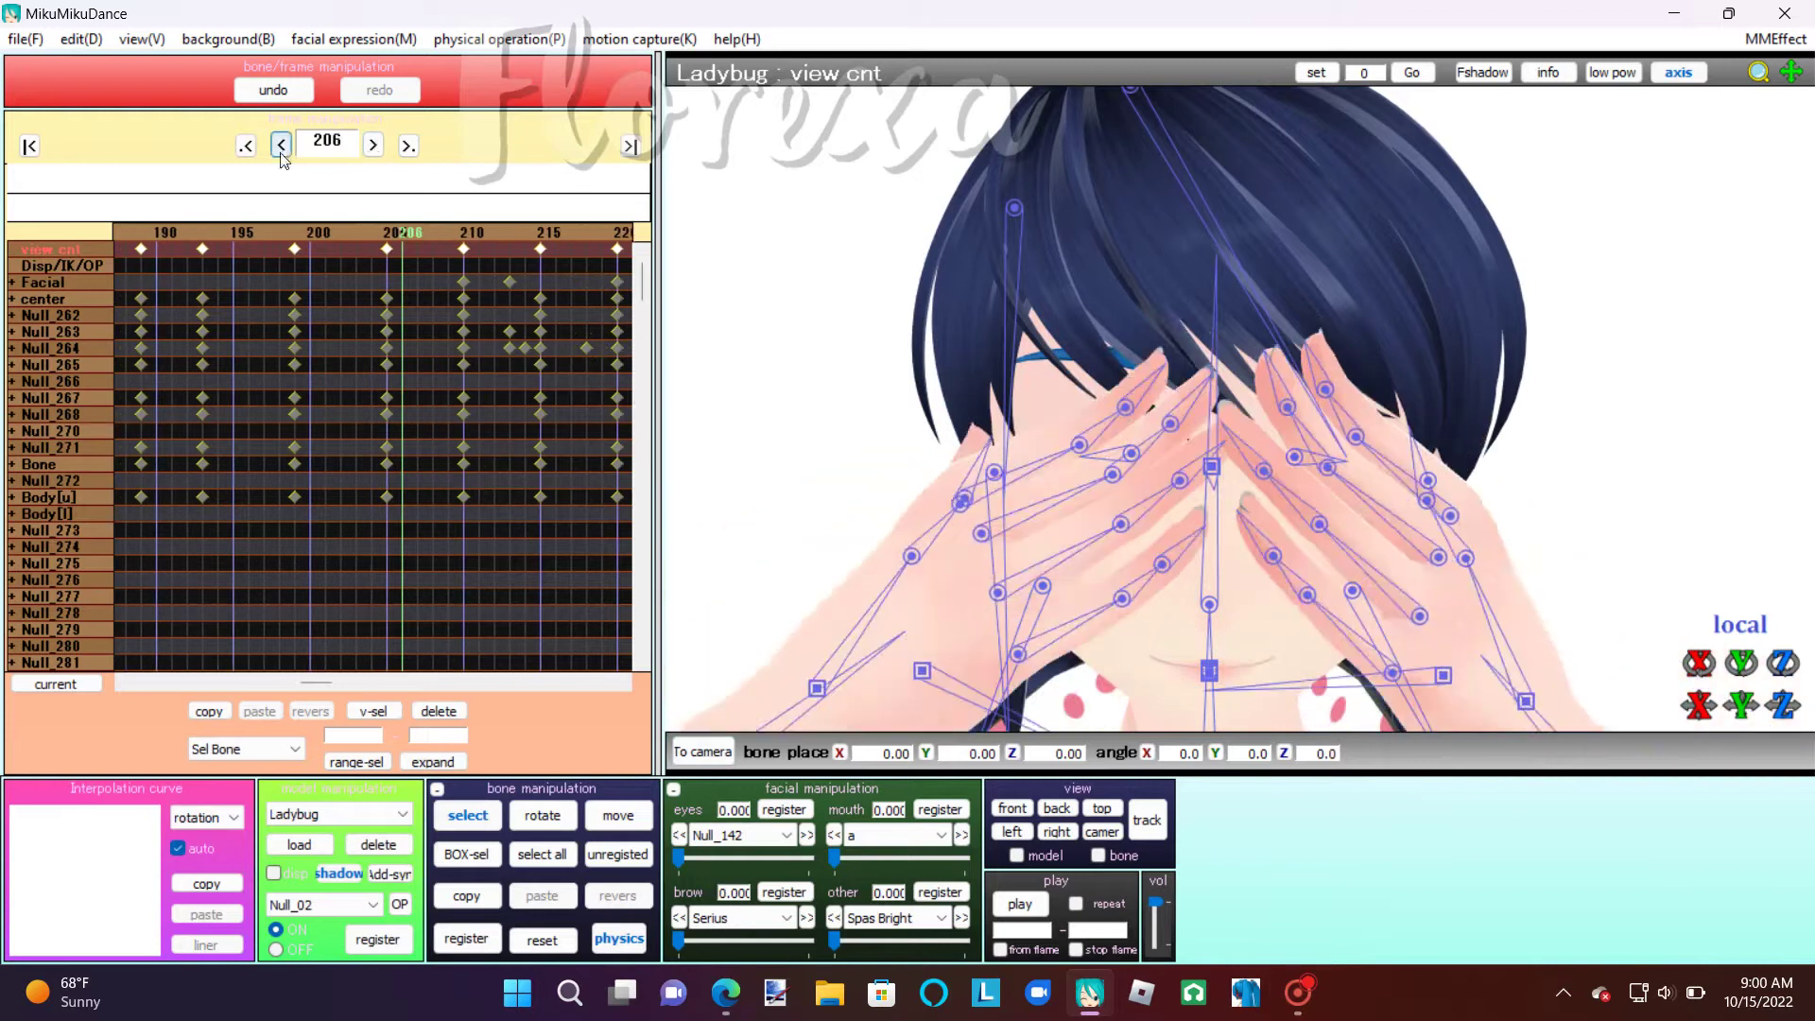
# Step: Toggle Marinette's display so the mask shows and register it at frame 206
pyautogui.click(326, 813)
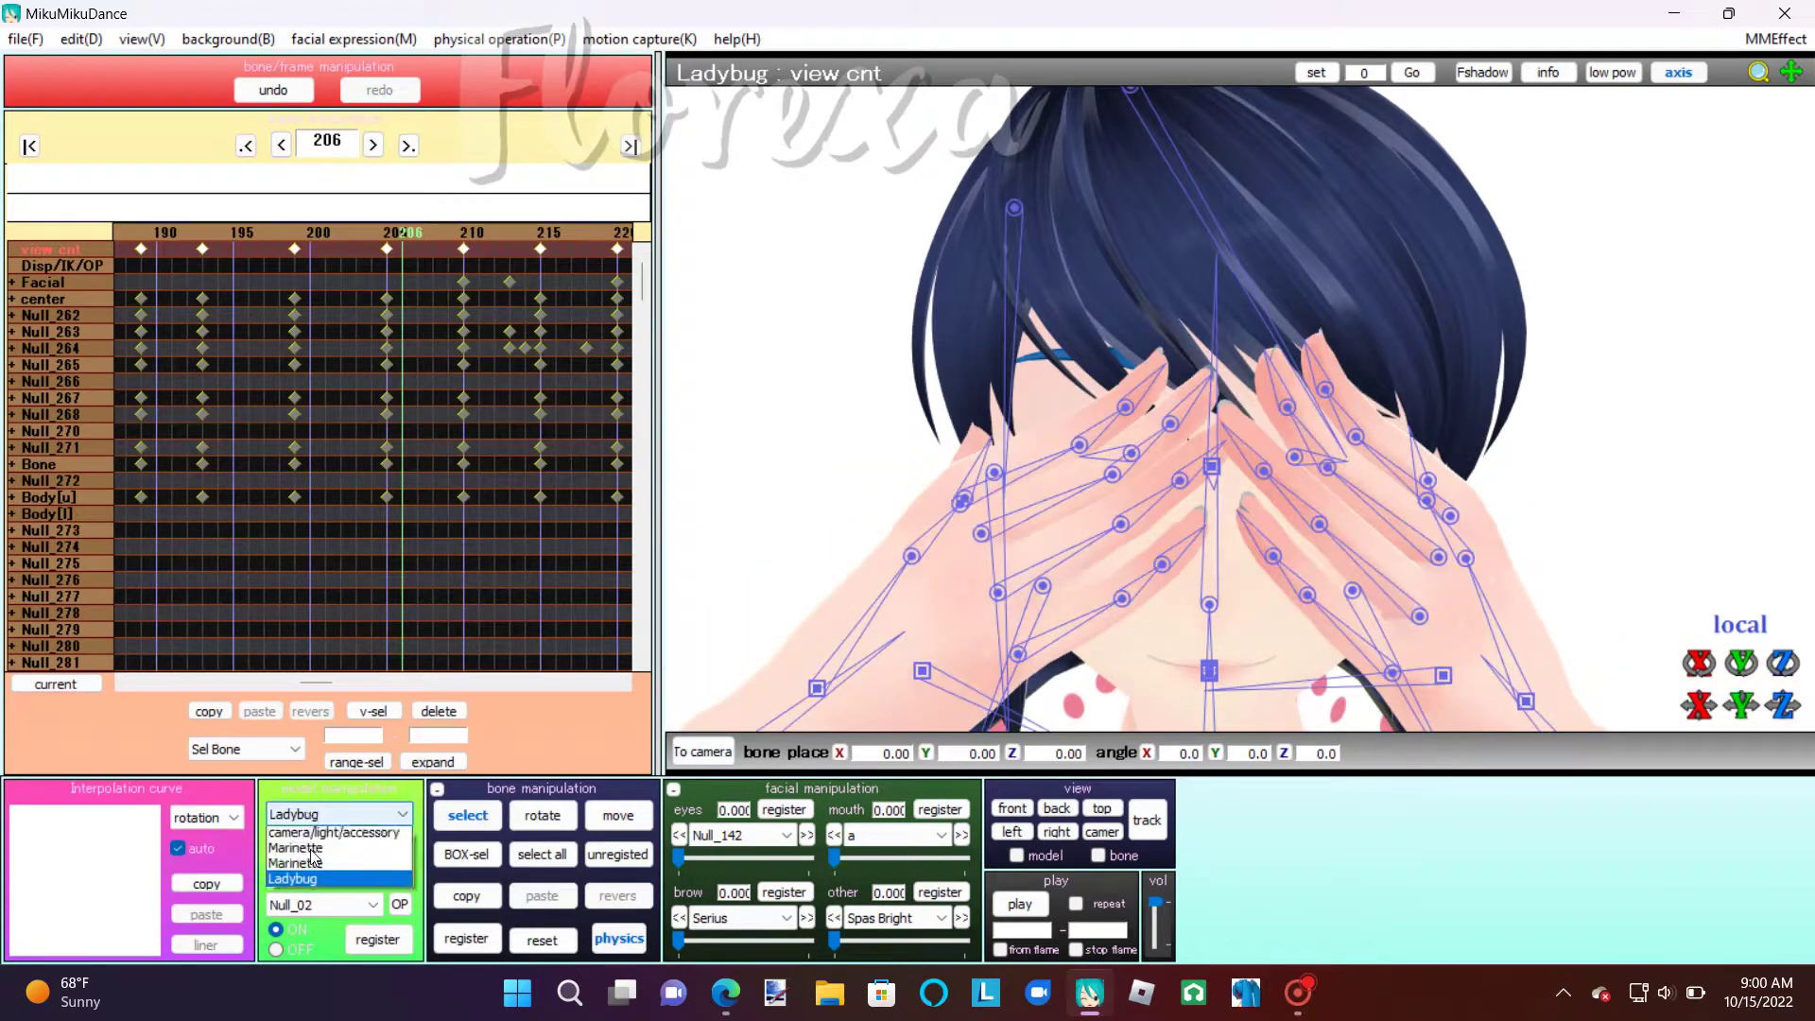
pyautogui.click(305, 844)
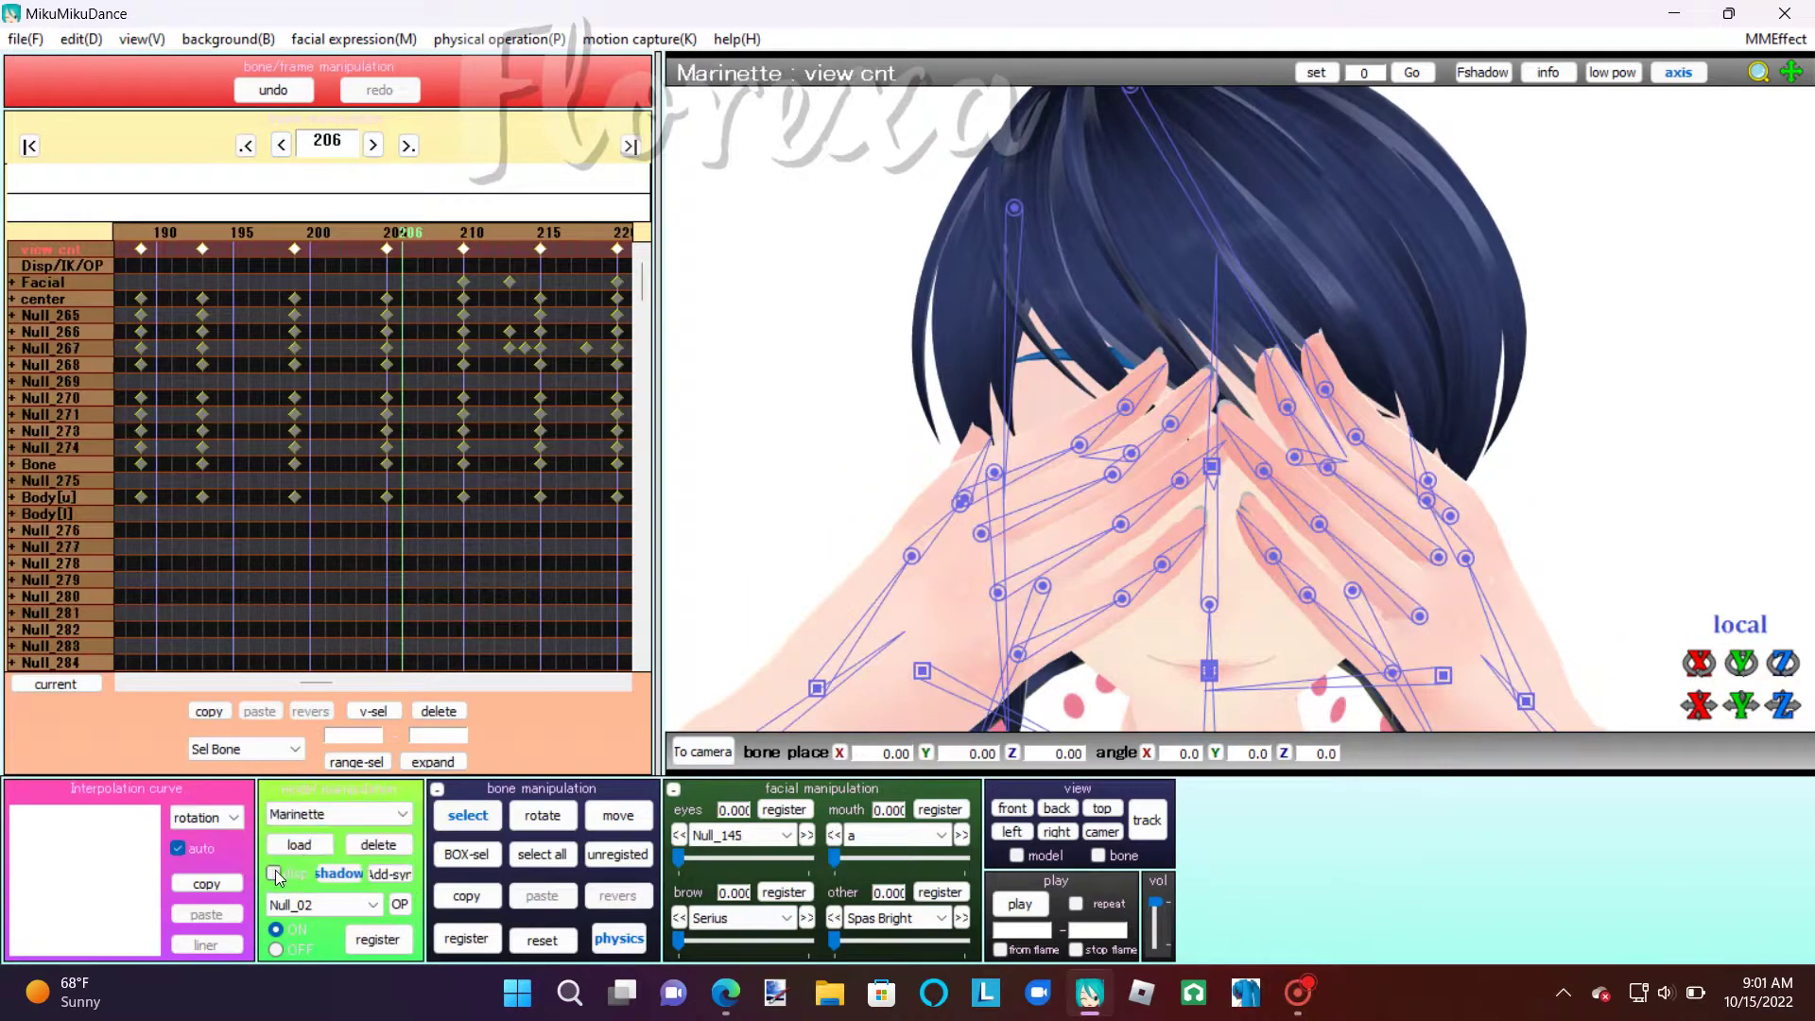
pyautogui.click(275, 873)
pyautogui.click(367, 939)
pyautogui.click(336, 813)
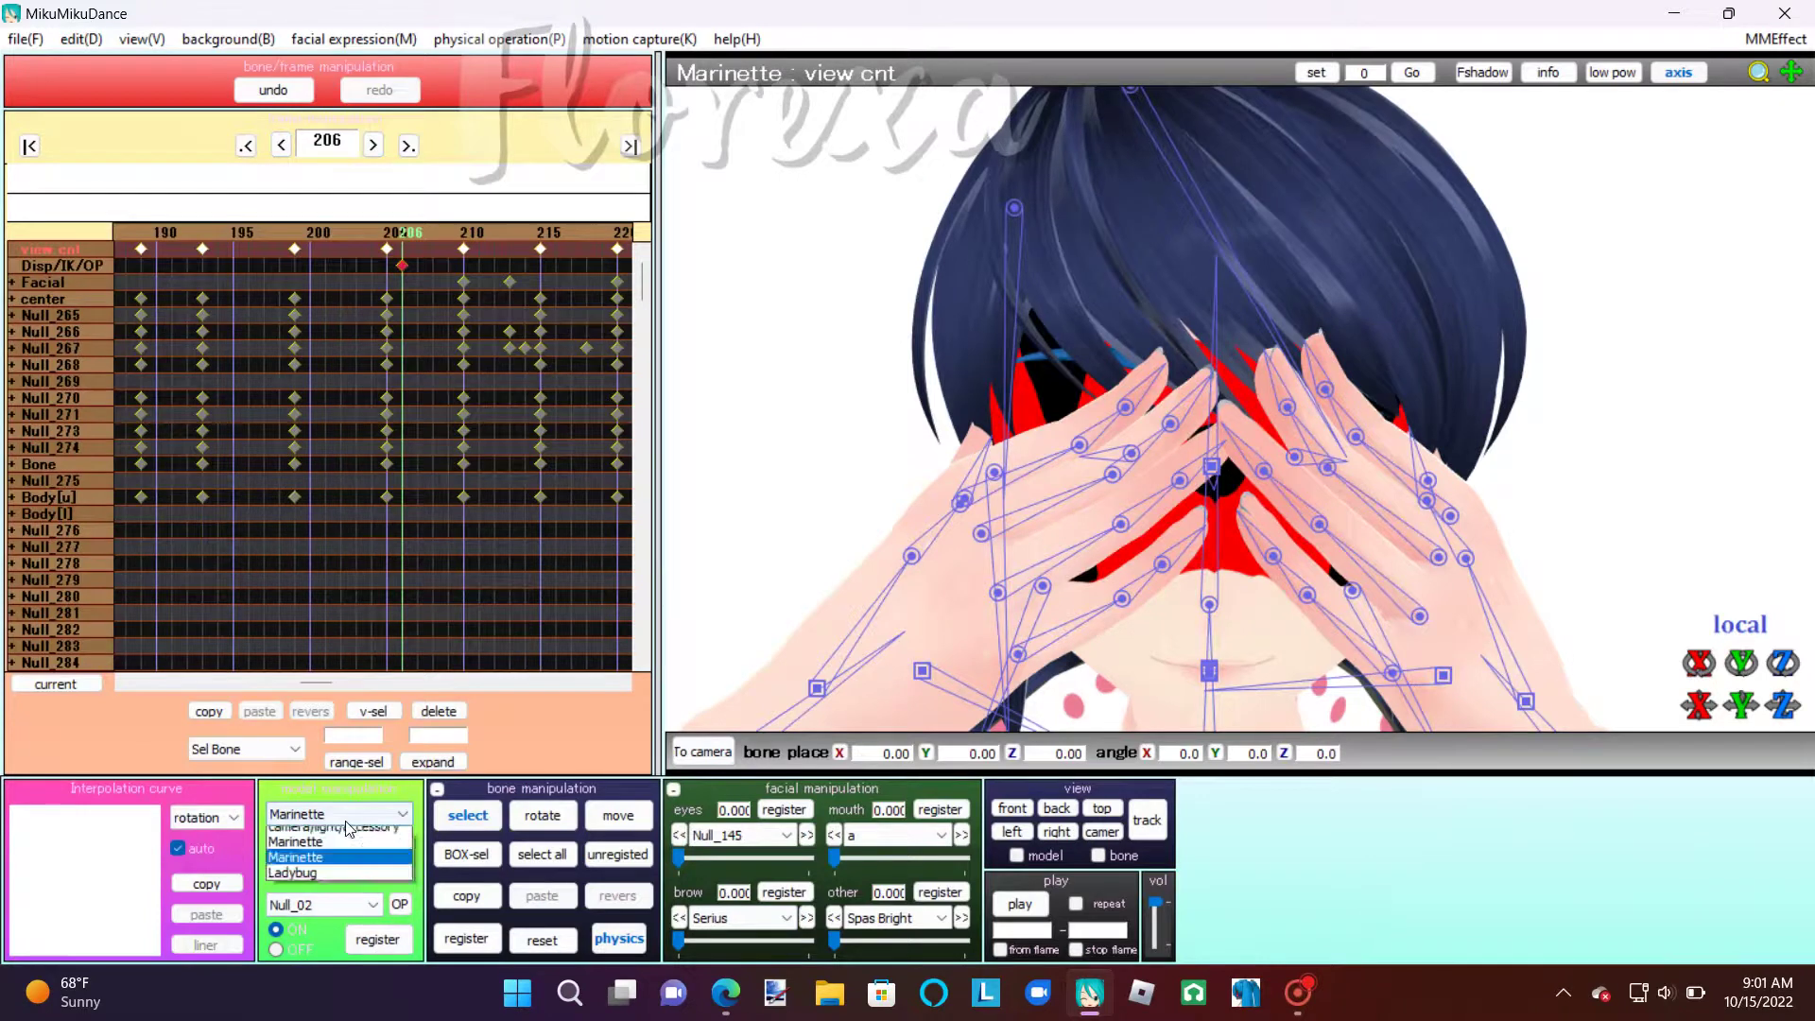
pyautogui.click(274, 884)
pyautogui.click(352, 941)
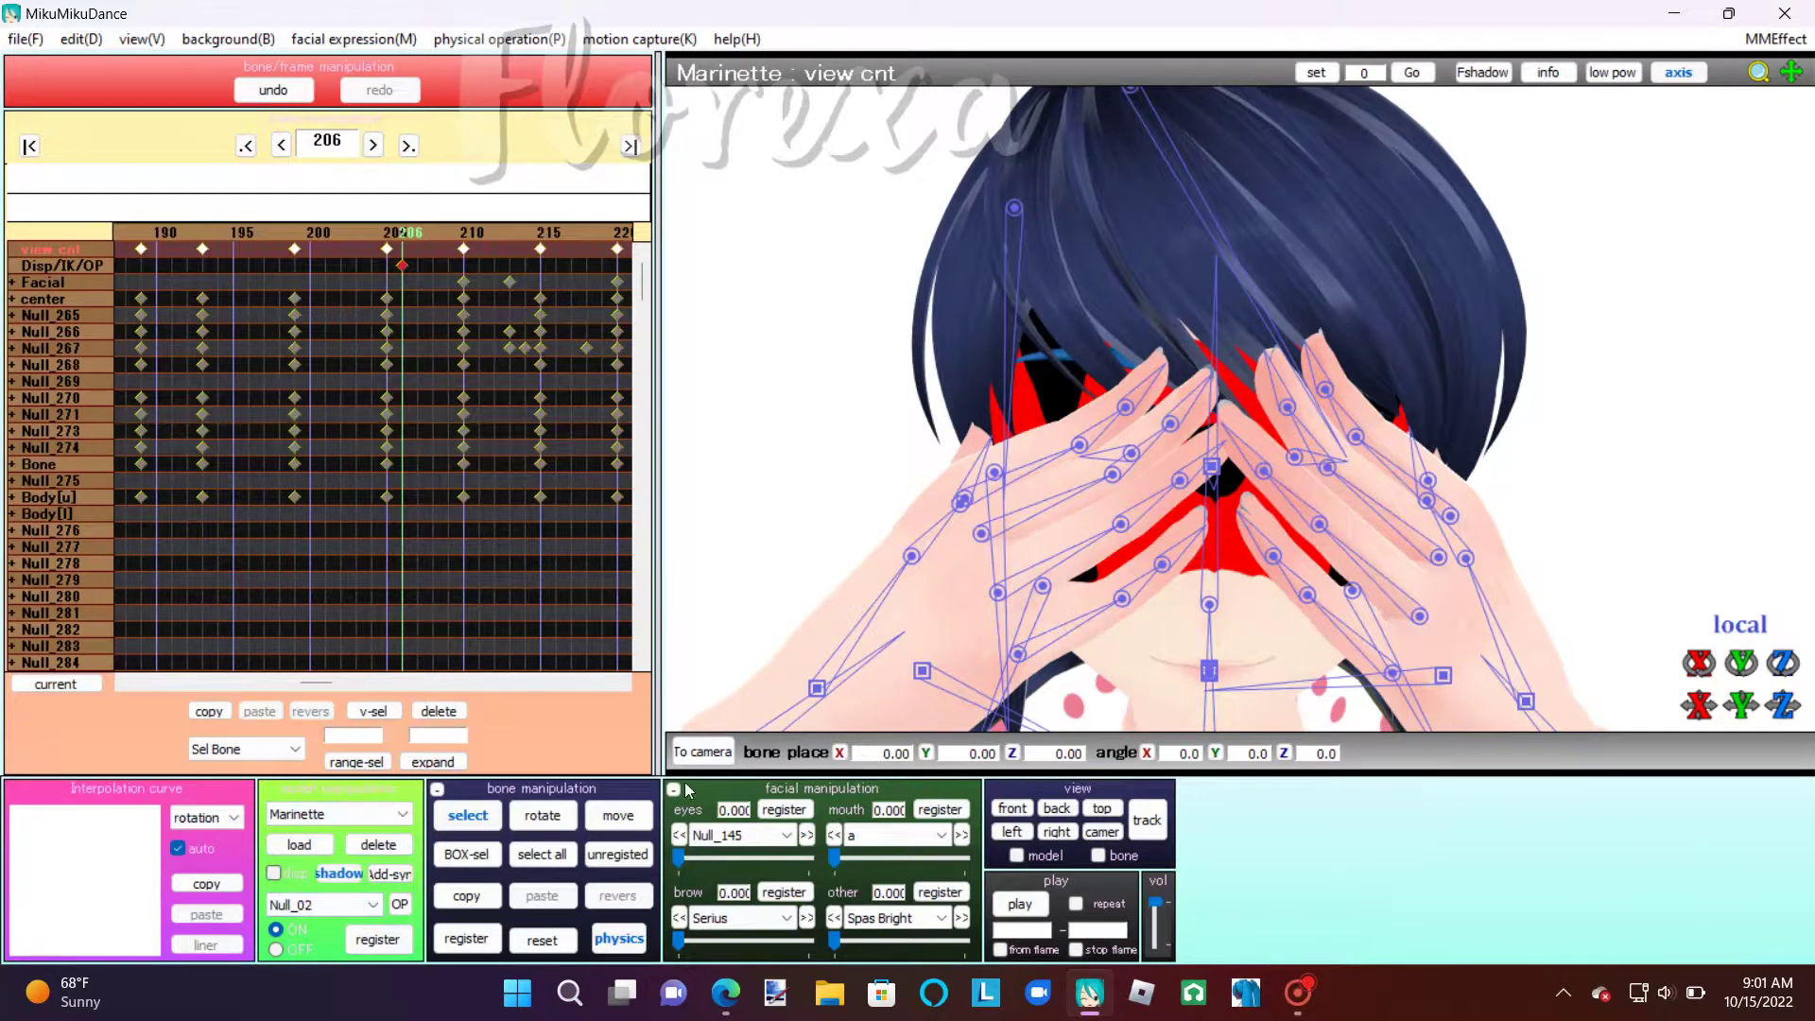
# Step: Preview in camera mode, stepping four frames and playing, then return to model editing
pyautogui.click(703, 752)
pyautogui.click(375, 145)
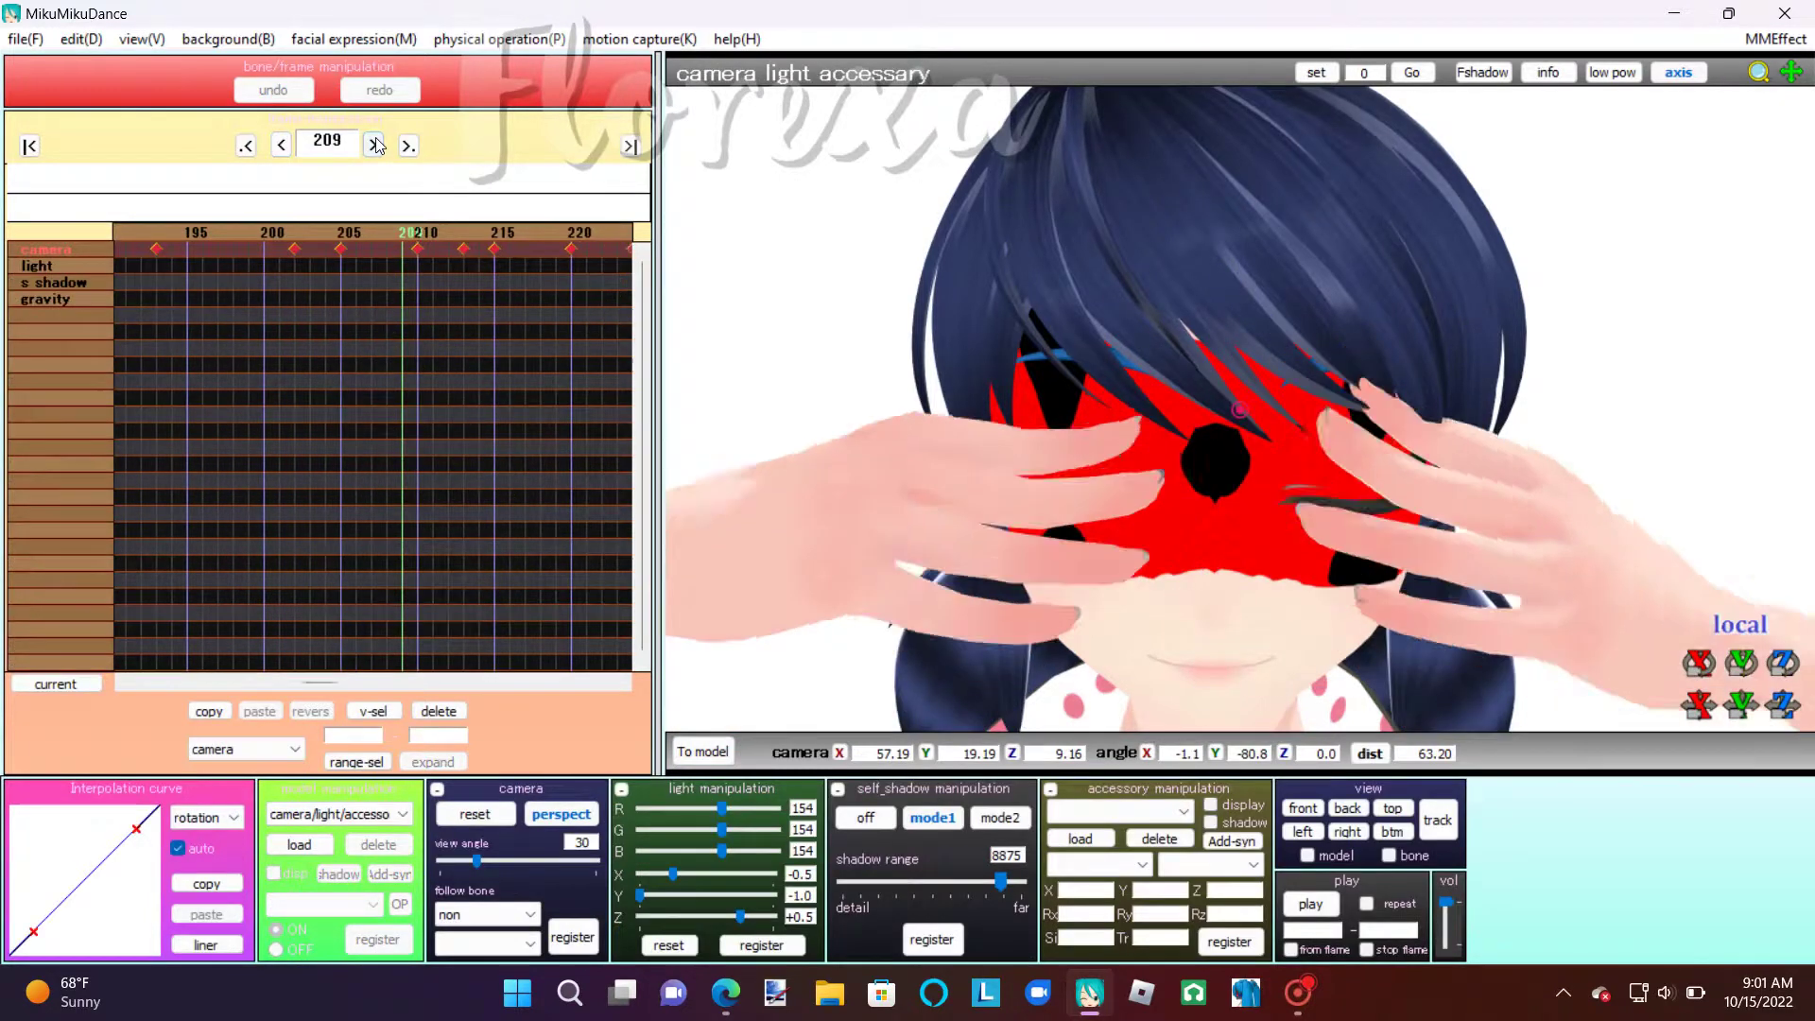
pyautogui.click(375, 145)
pyautogui.click(375, 145)
pyautogui.click(375, 145)
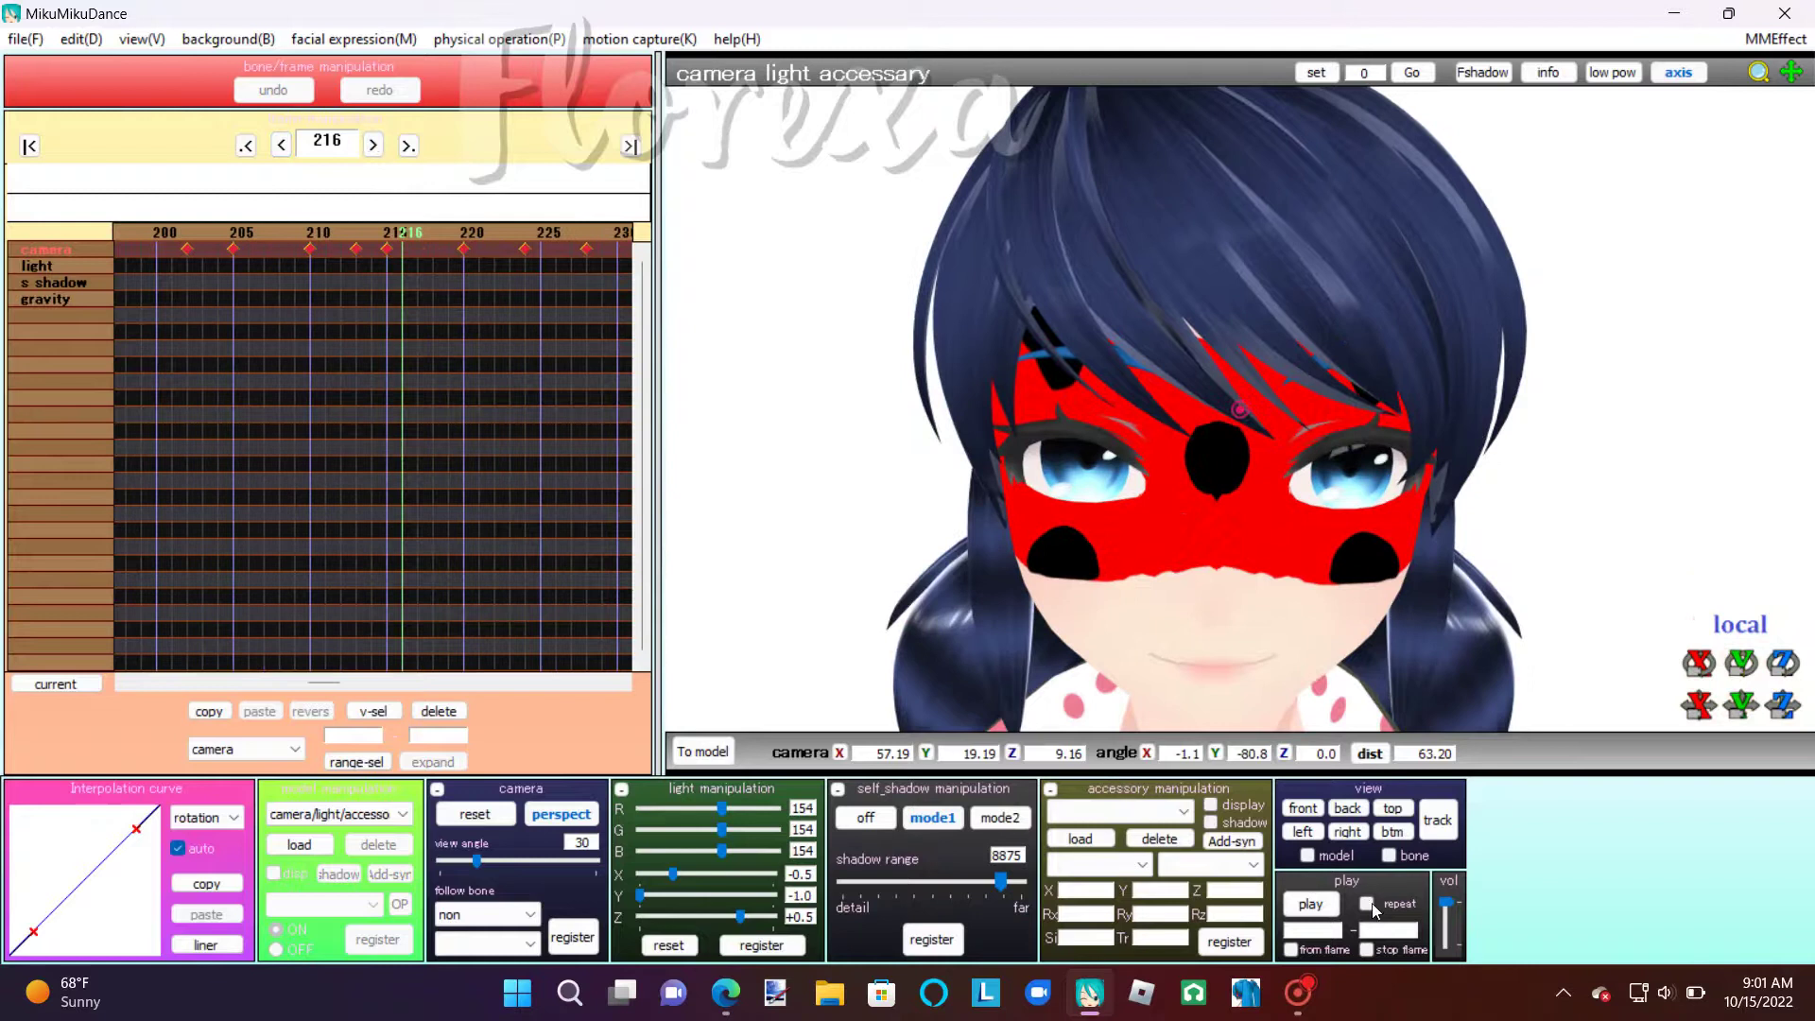
pyautogui.click(1310, 906)
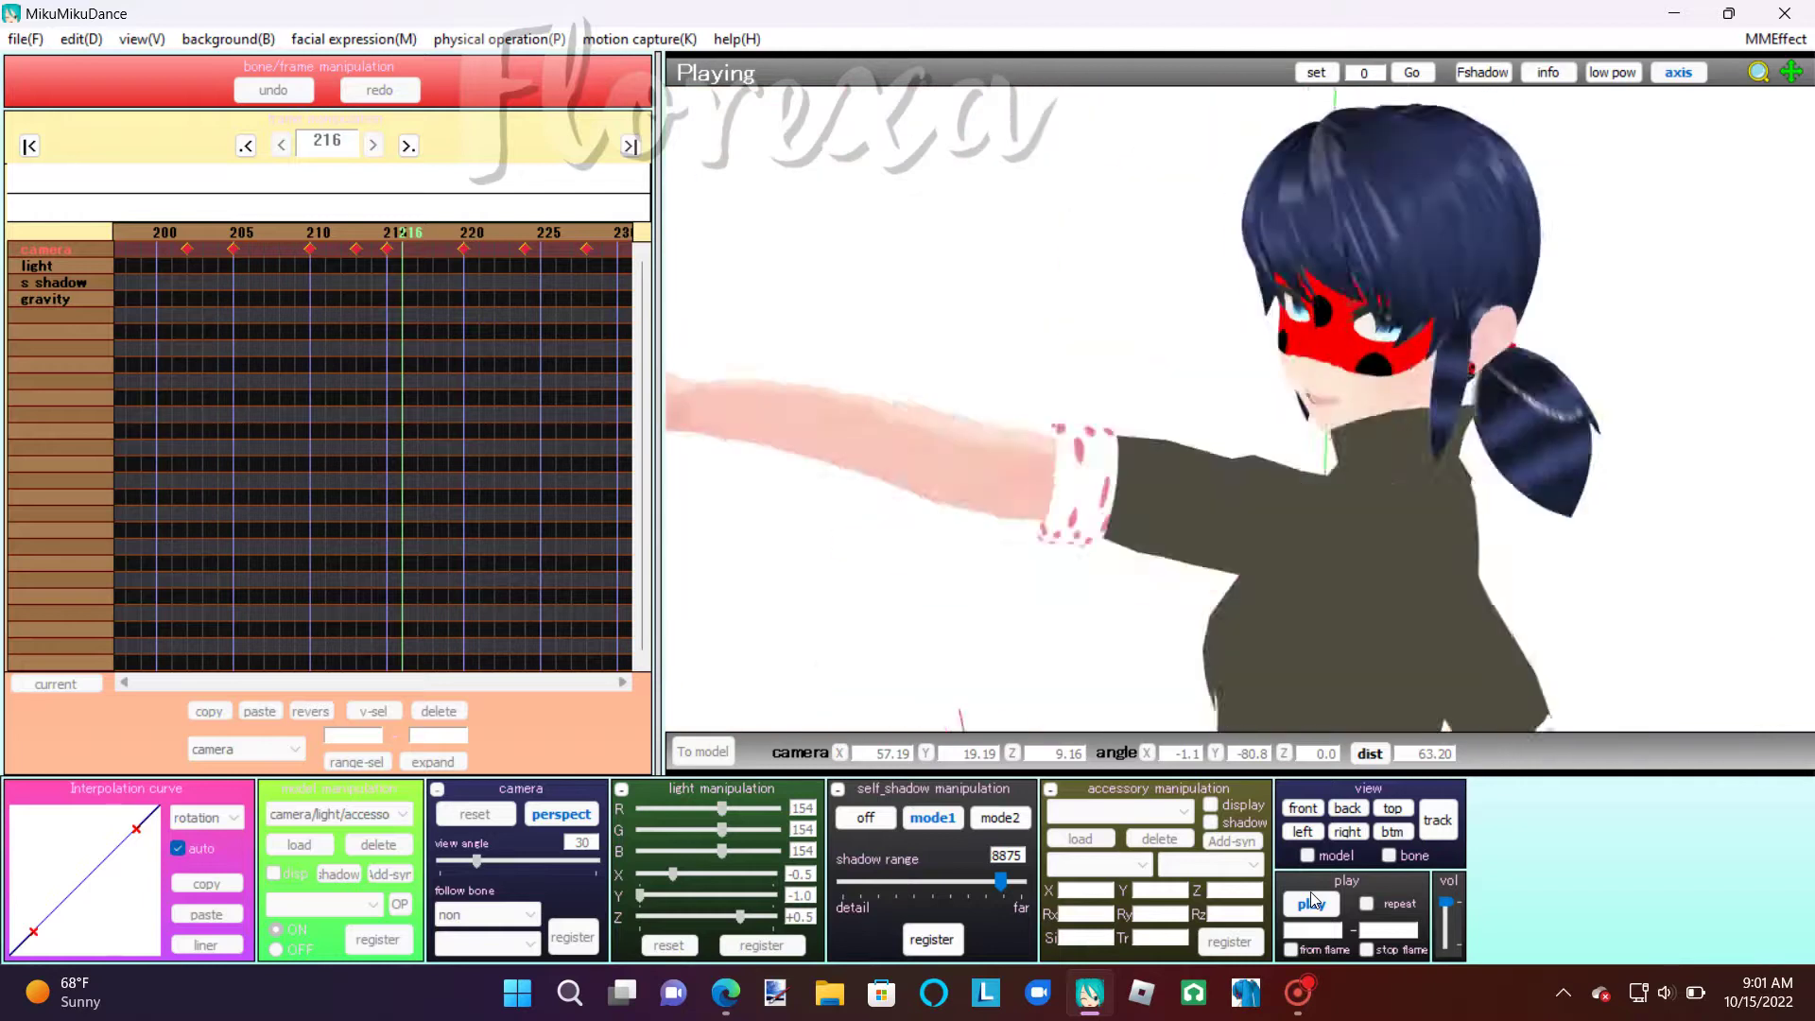
pyautogui.click(1311, 901)
pyautogui.click(701, 754)
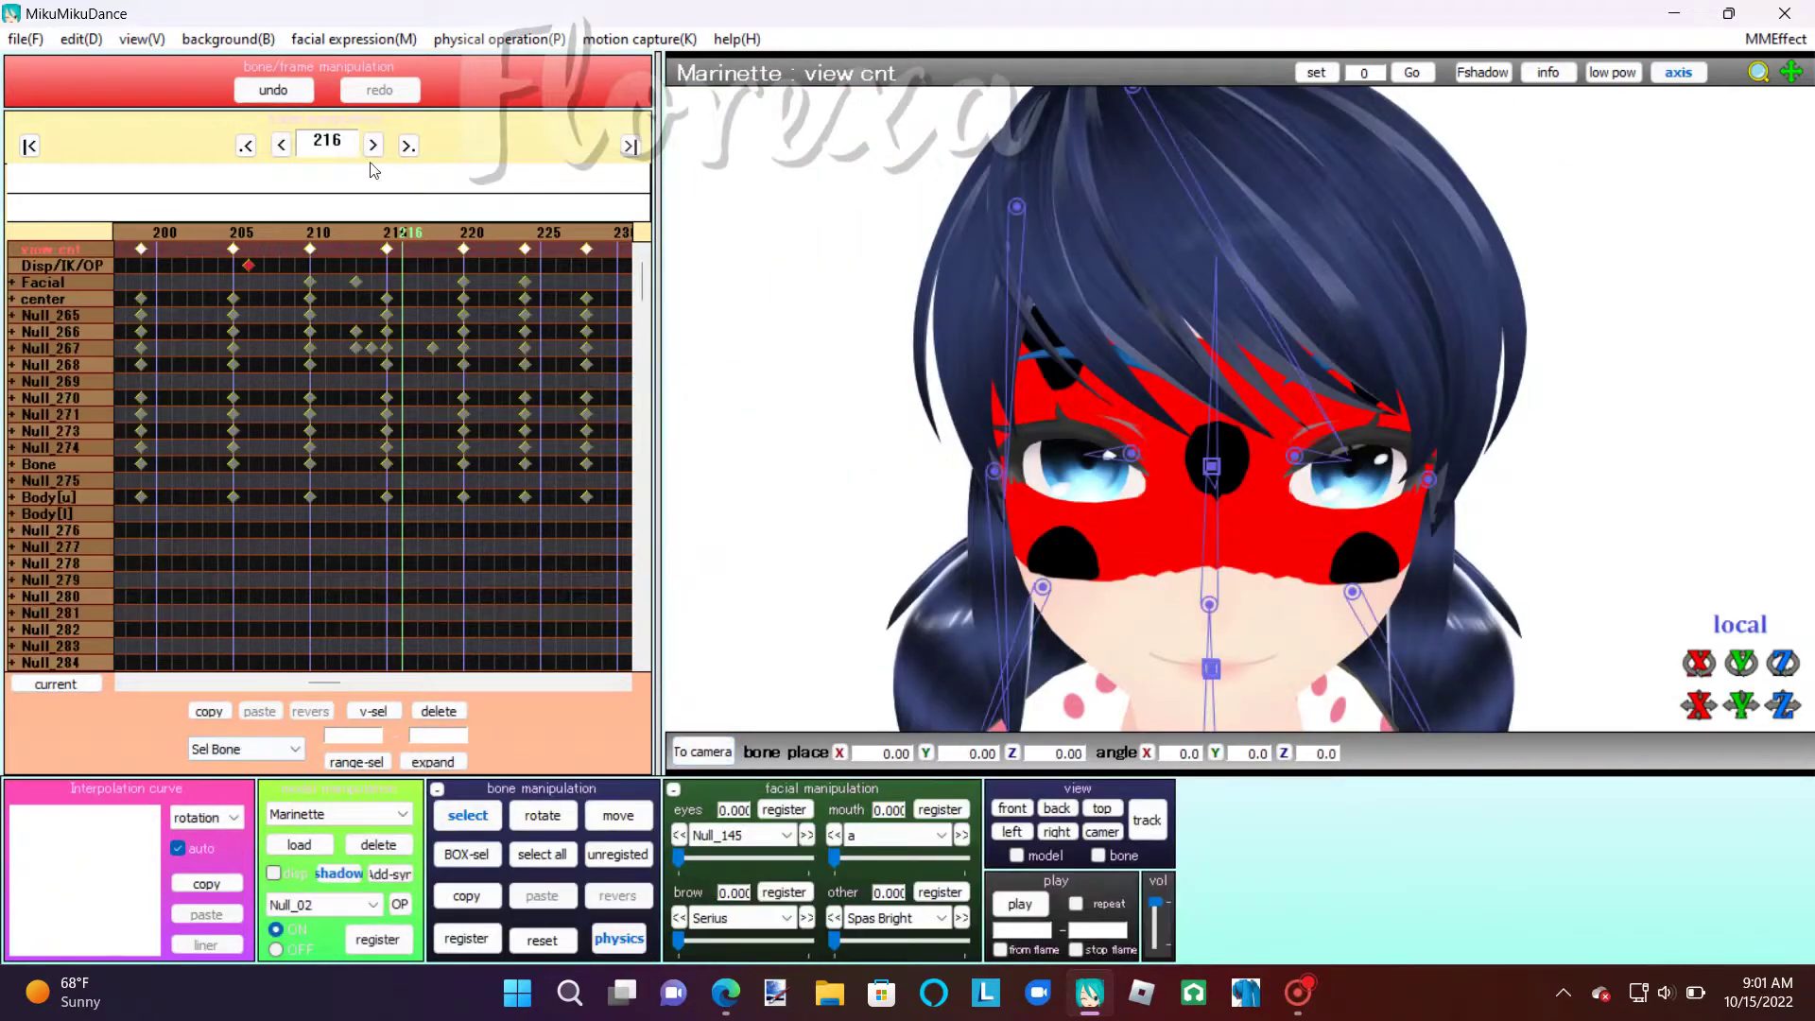
# Step: Advance the timeline to frame 253
pyautogui.click(409, 145)
pyautogui.click(408, 146)
pyautogui.click(409, 146)
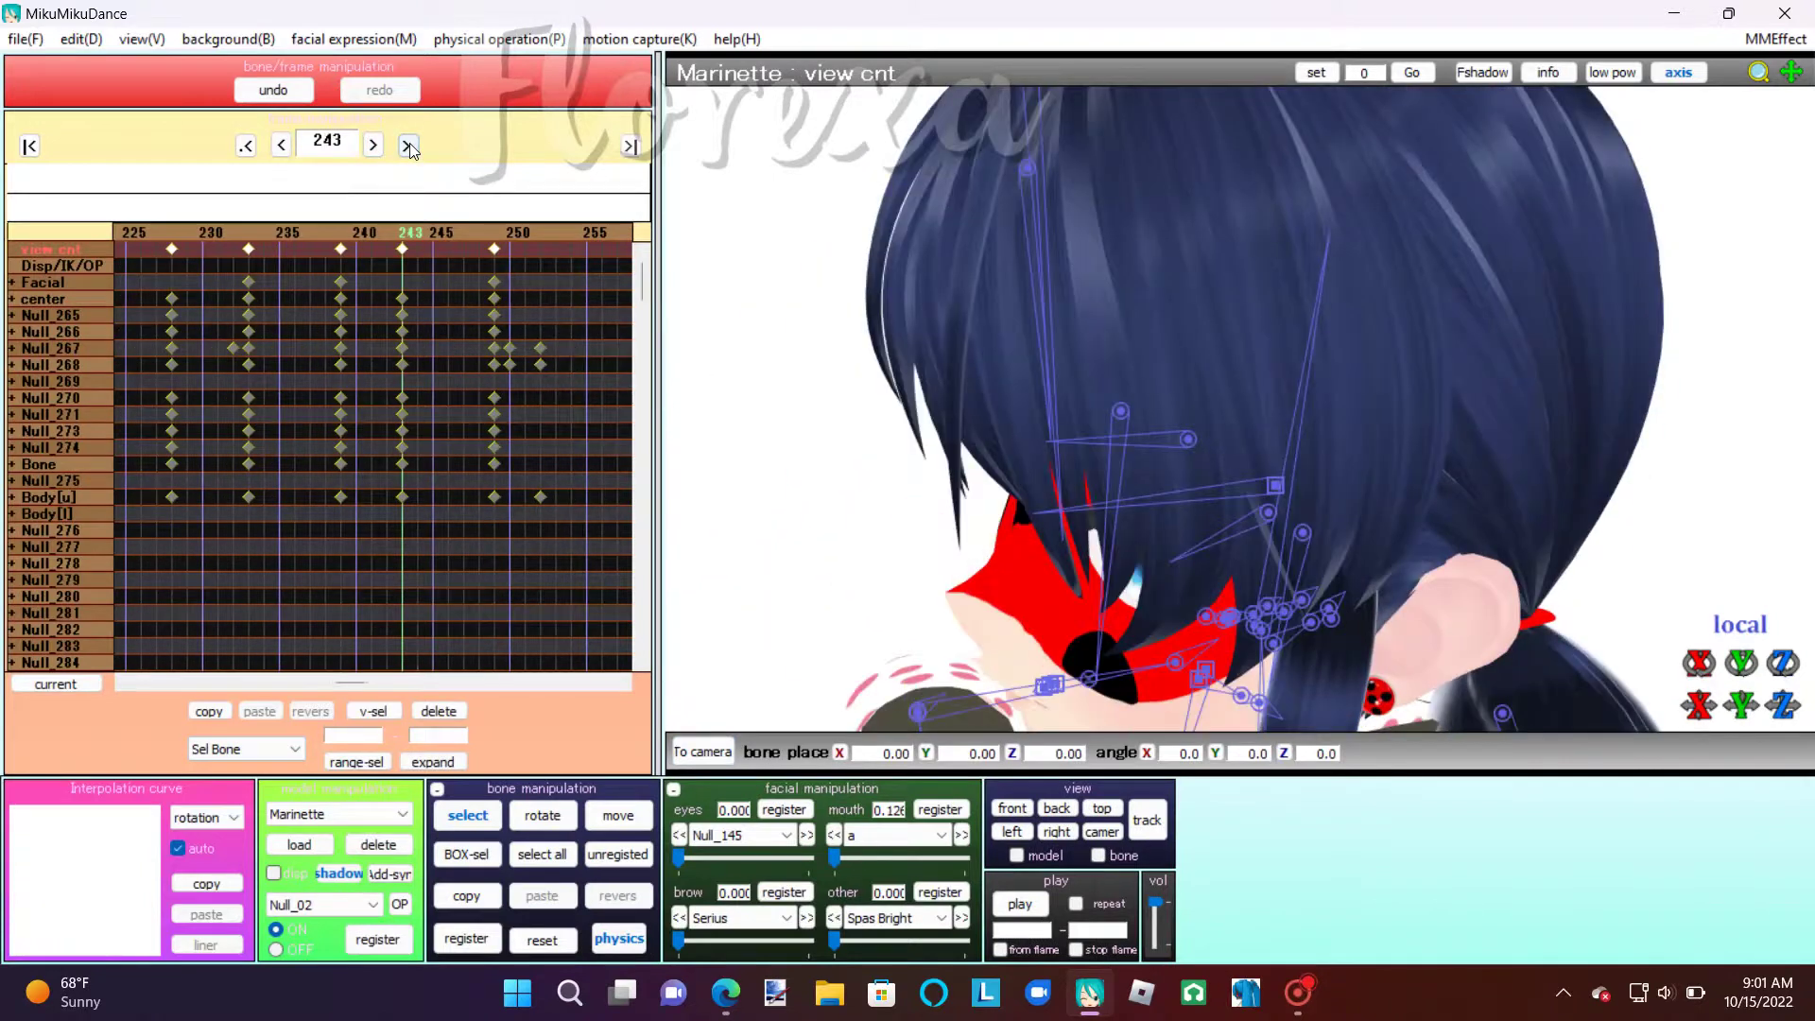
pyautogui.click(408, 146)
pyautogui.click(714, 761)
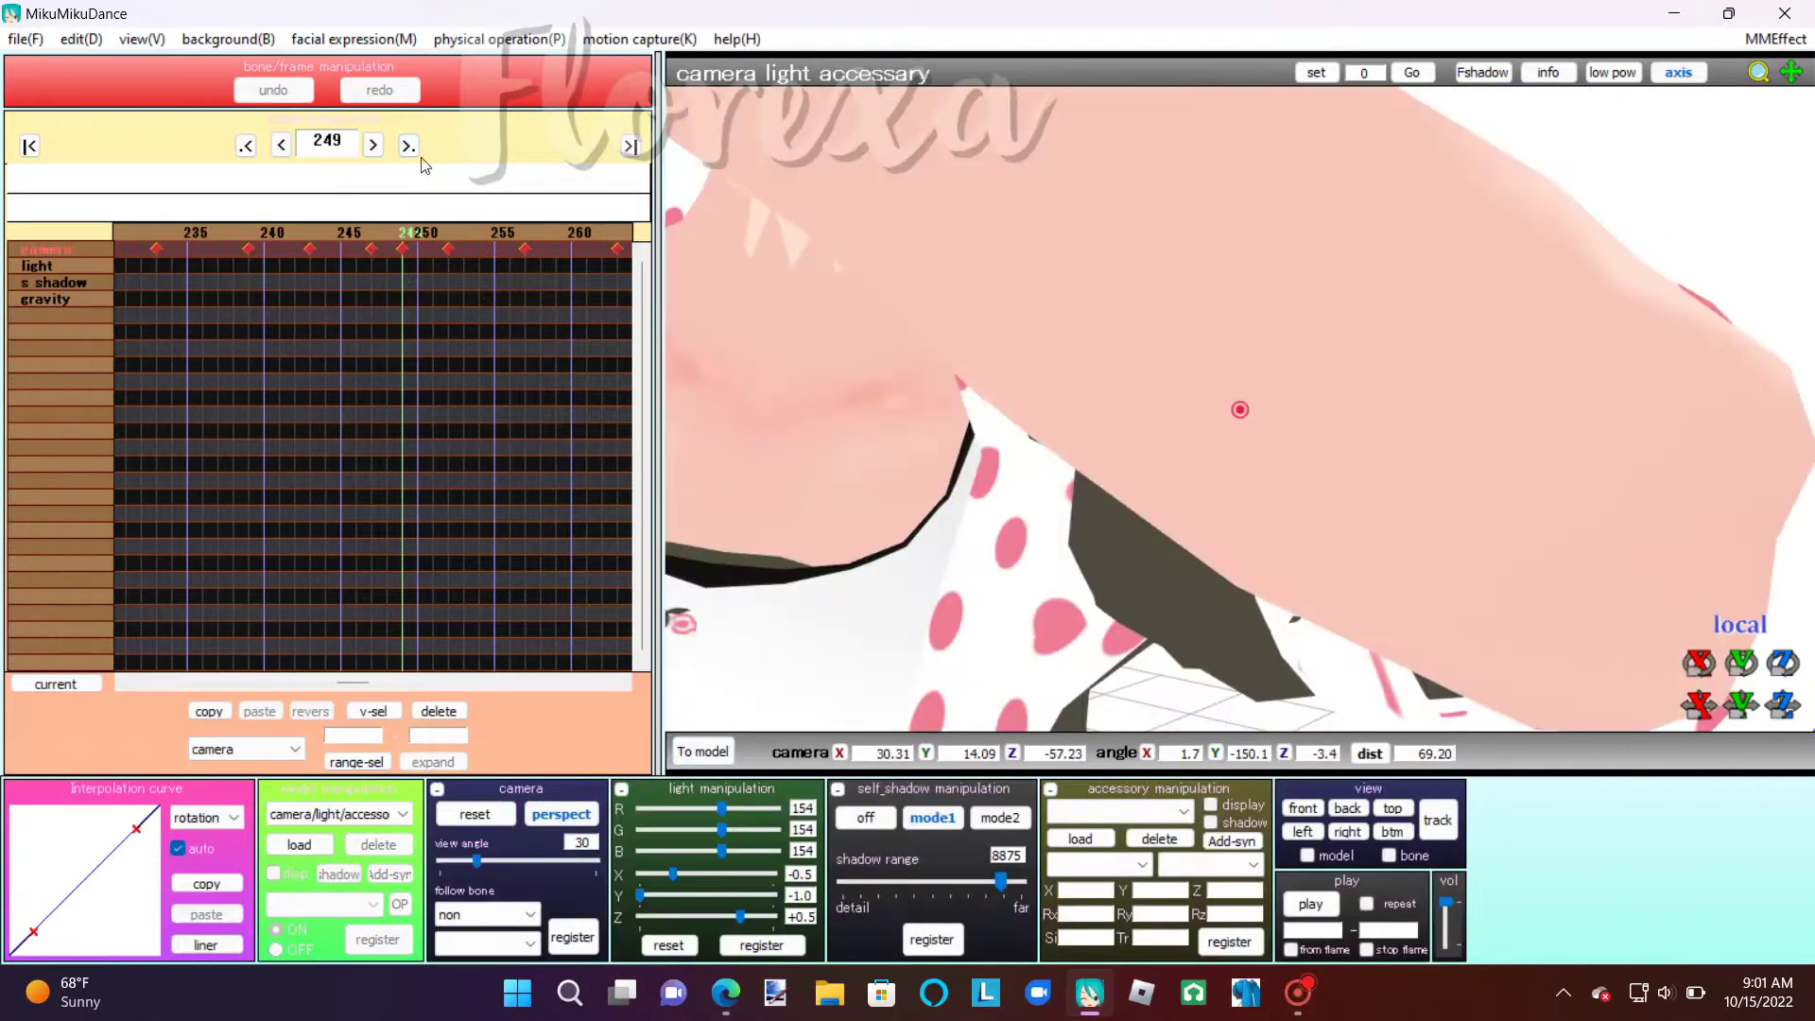
pyautogui.press('Right')
pyautogui.press('Right')
pyautogui.press('Right')
pyautogui.press('Right')
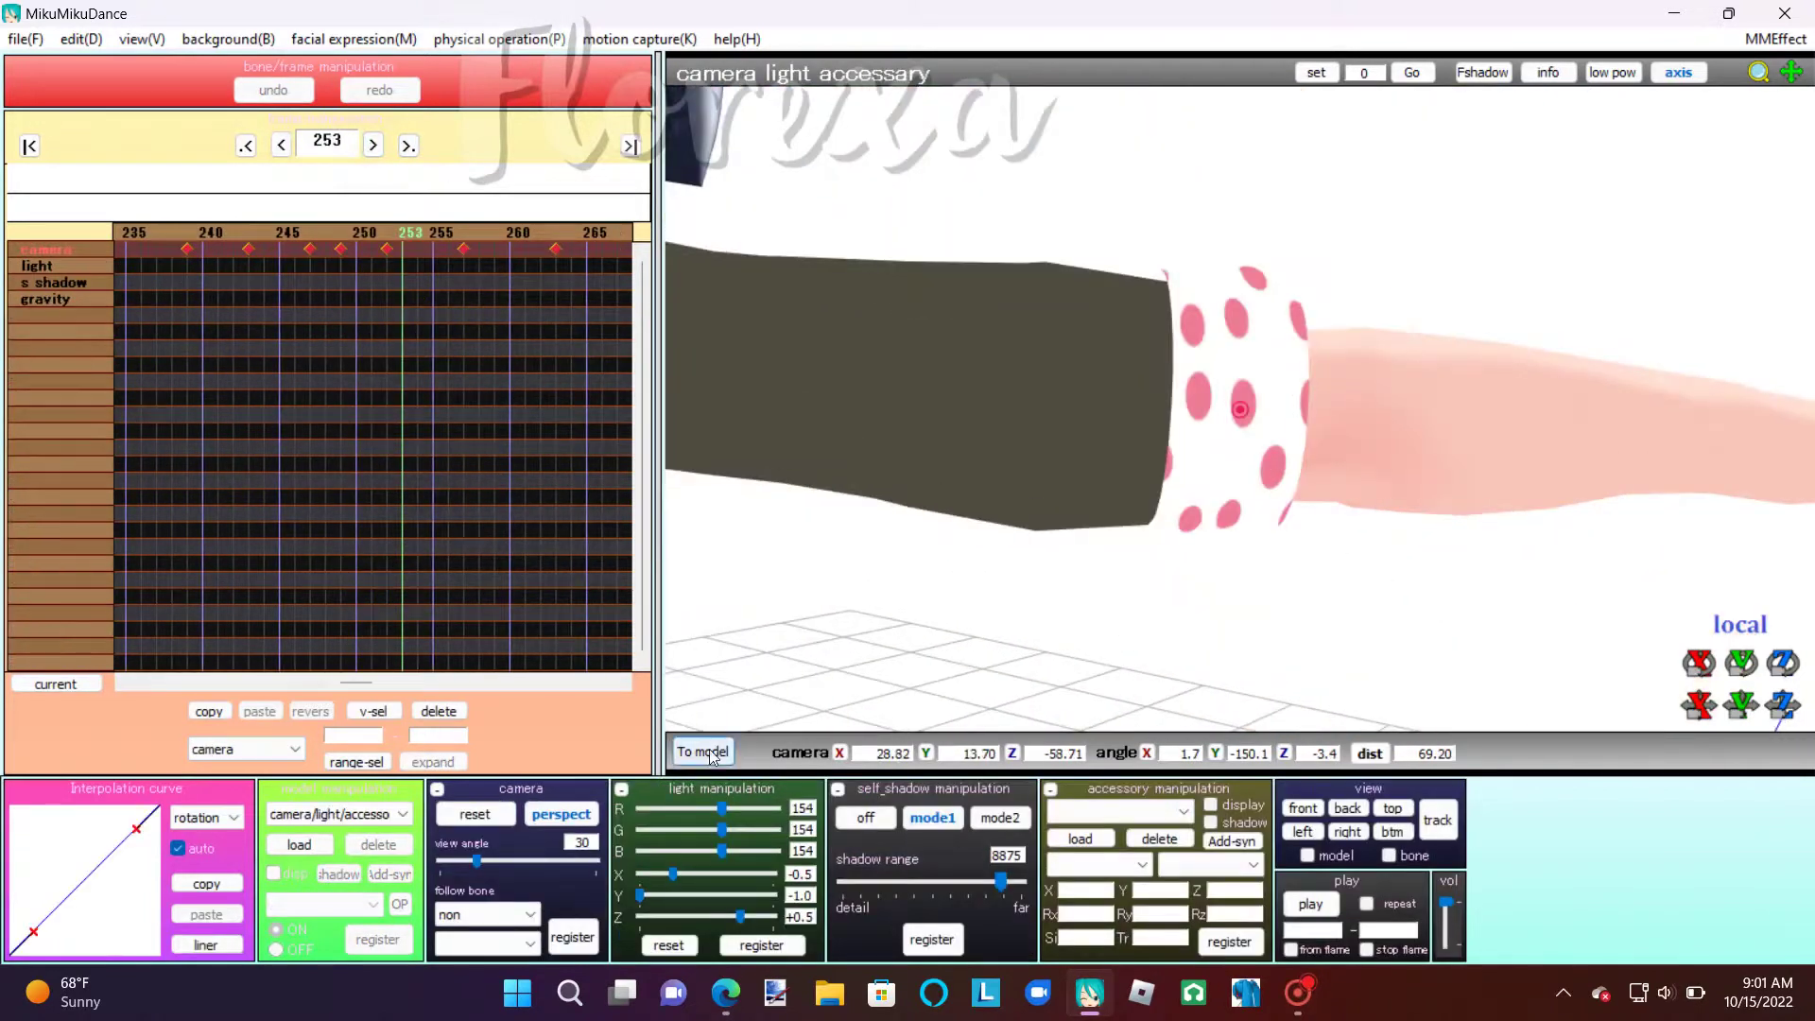
pyautogui.click(714, 753)
# Step: Select the Ladybug model, make it visible, and key it at frame 253
pyautogui.click(338, 814)
pyautogui.click(286, 894)
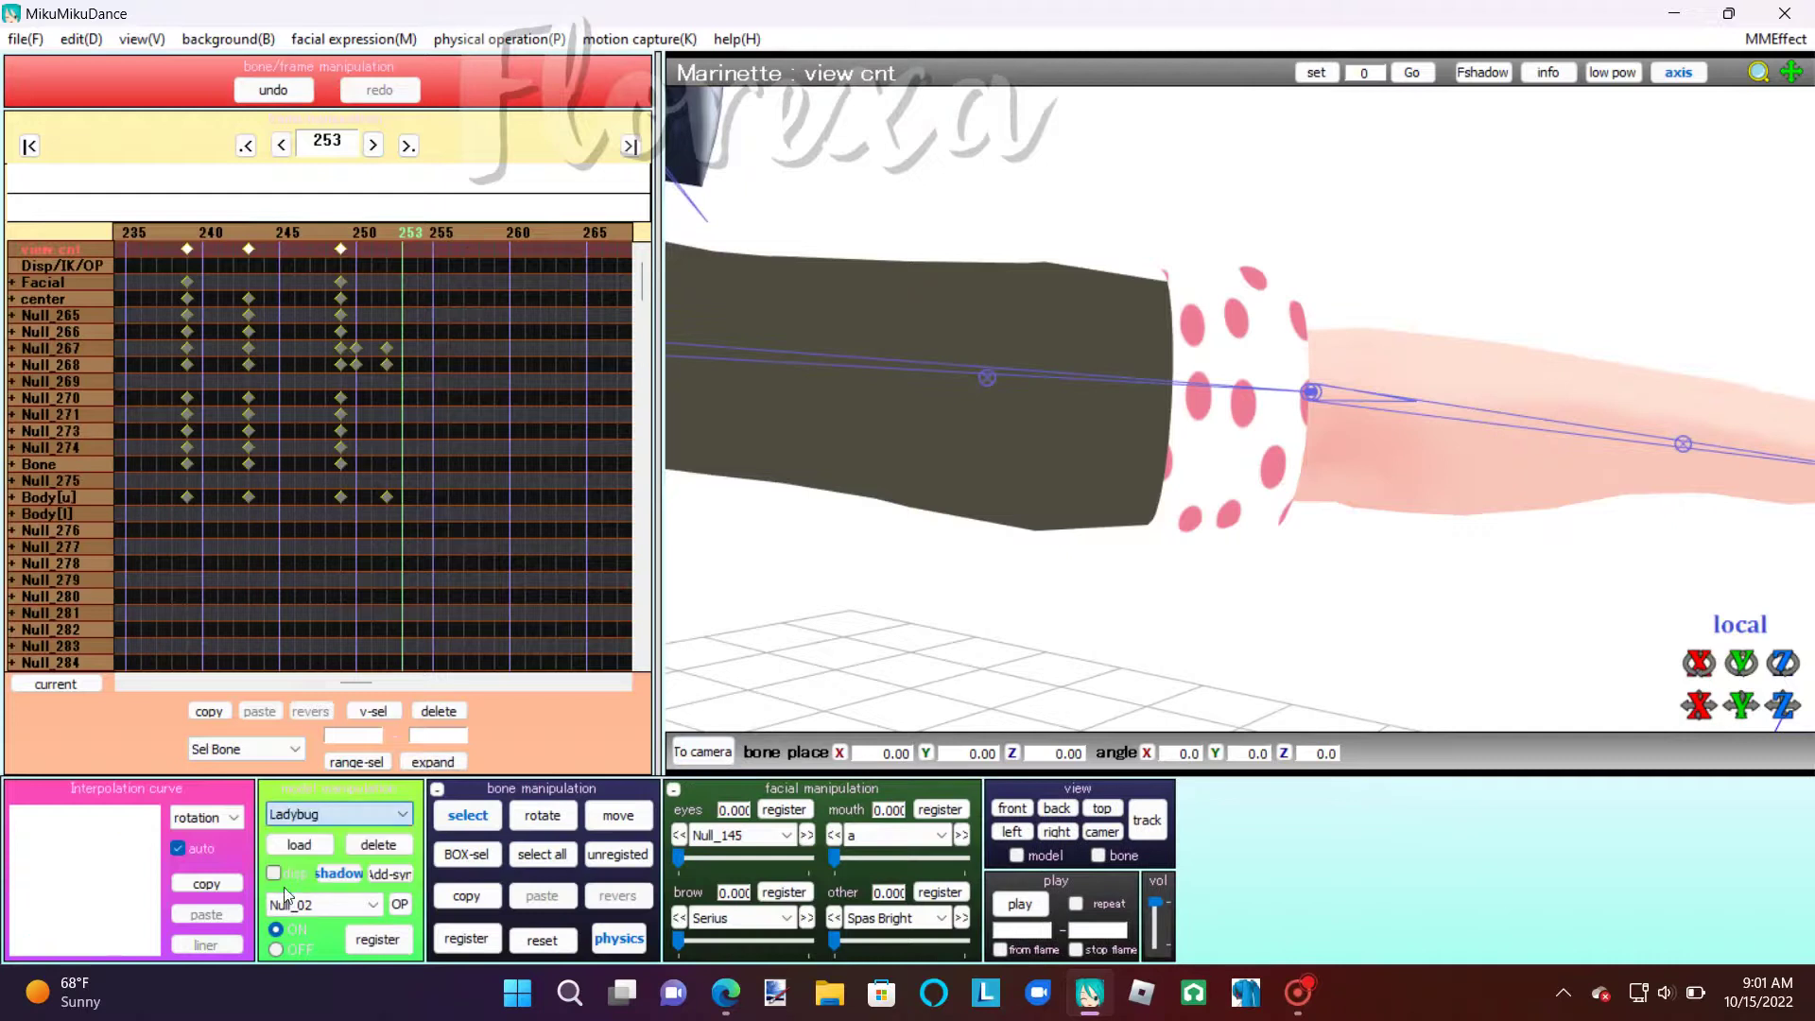
pyautogui.click(274, 871)
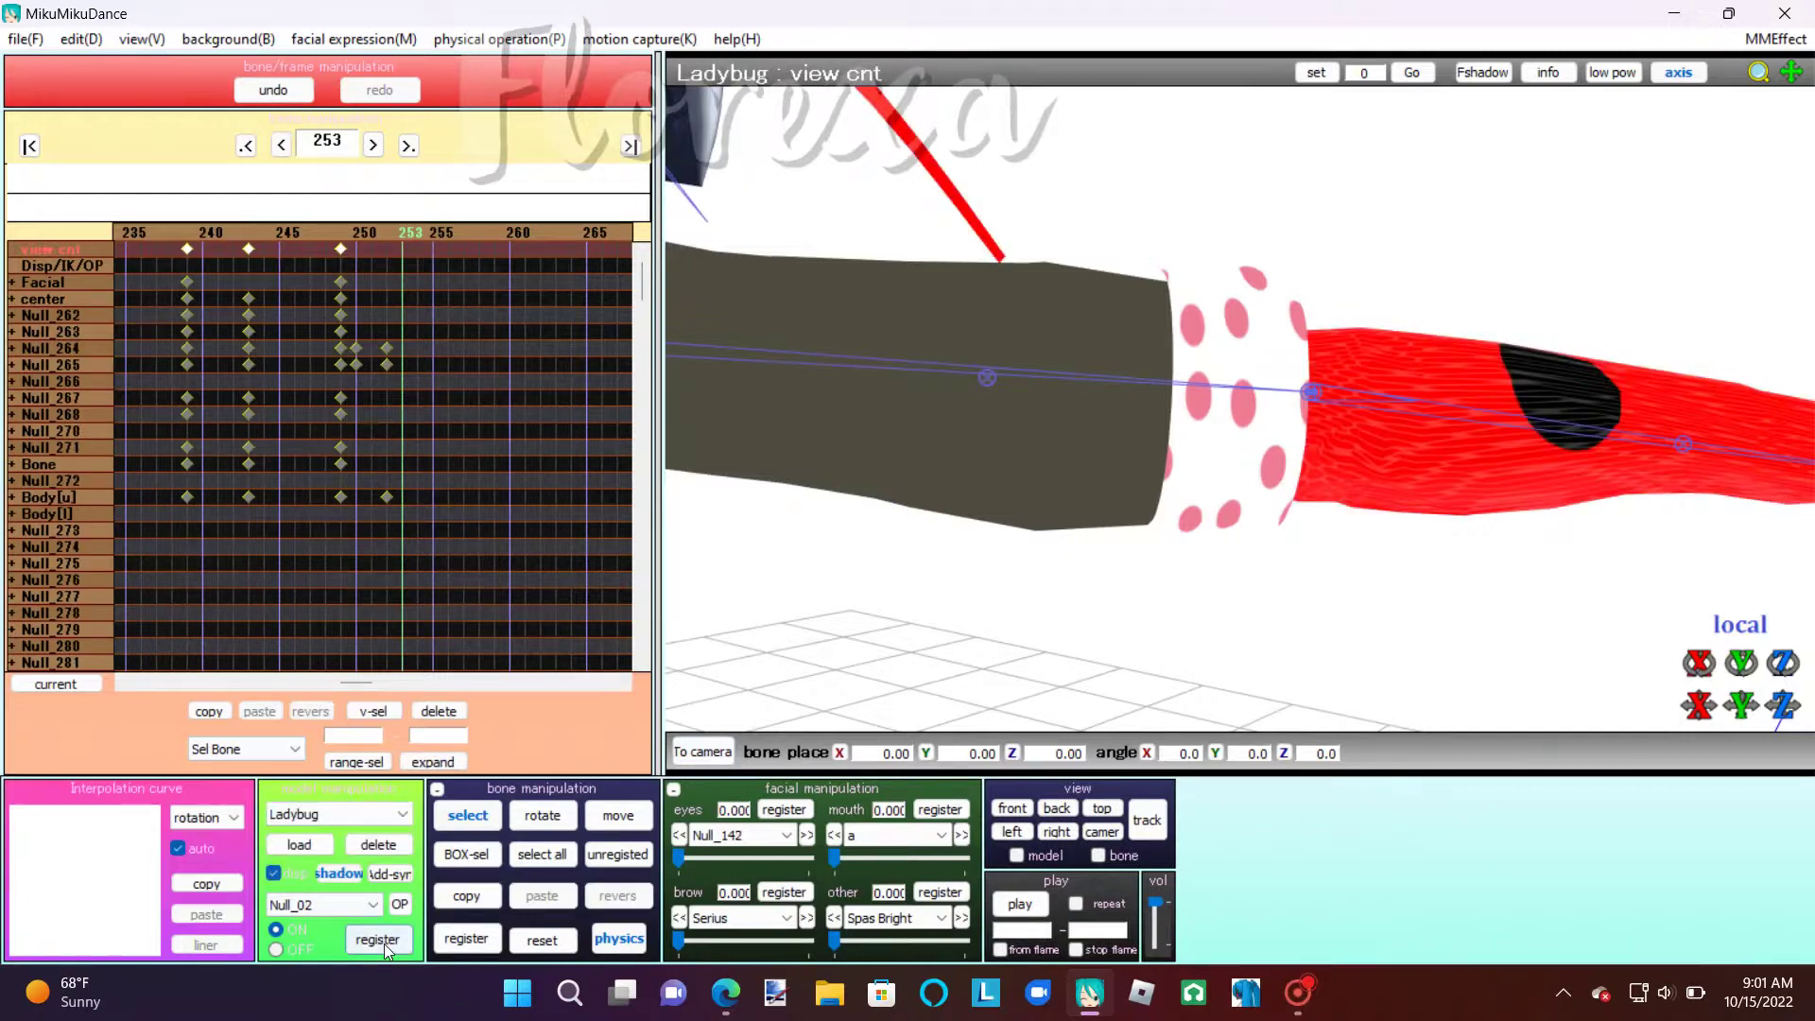
pyautogui.click(704, 755)
# Step: Step frame by frame to frame 302, then return to model editing and open the model list
pyautogui.click(375, 146)
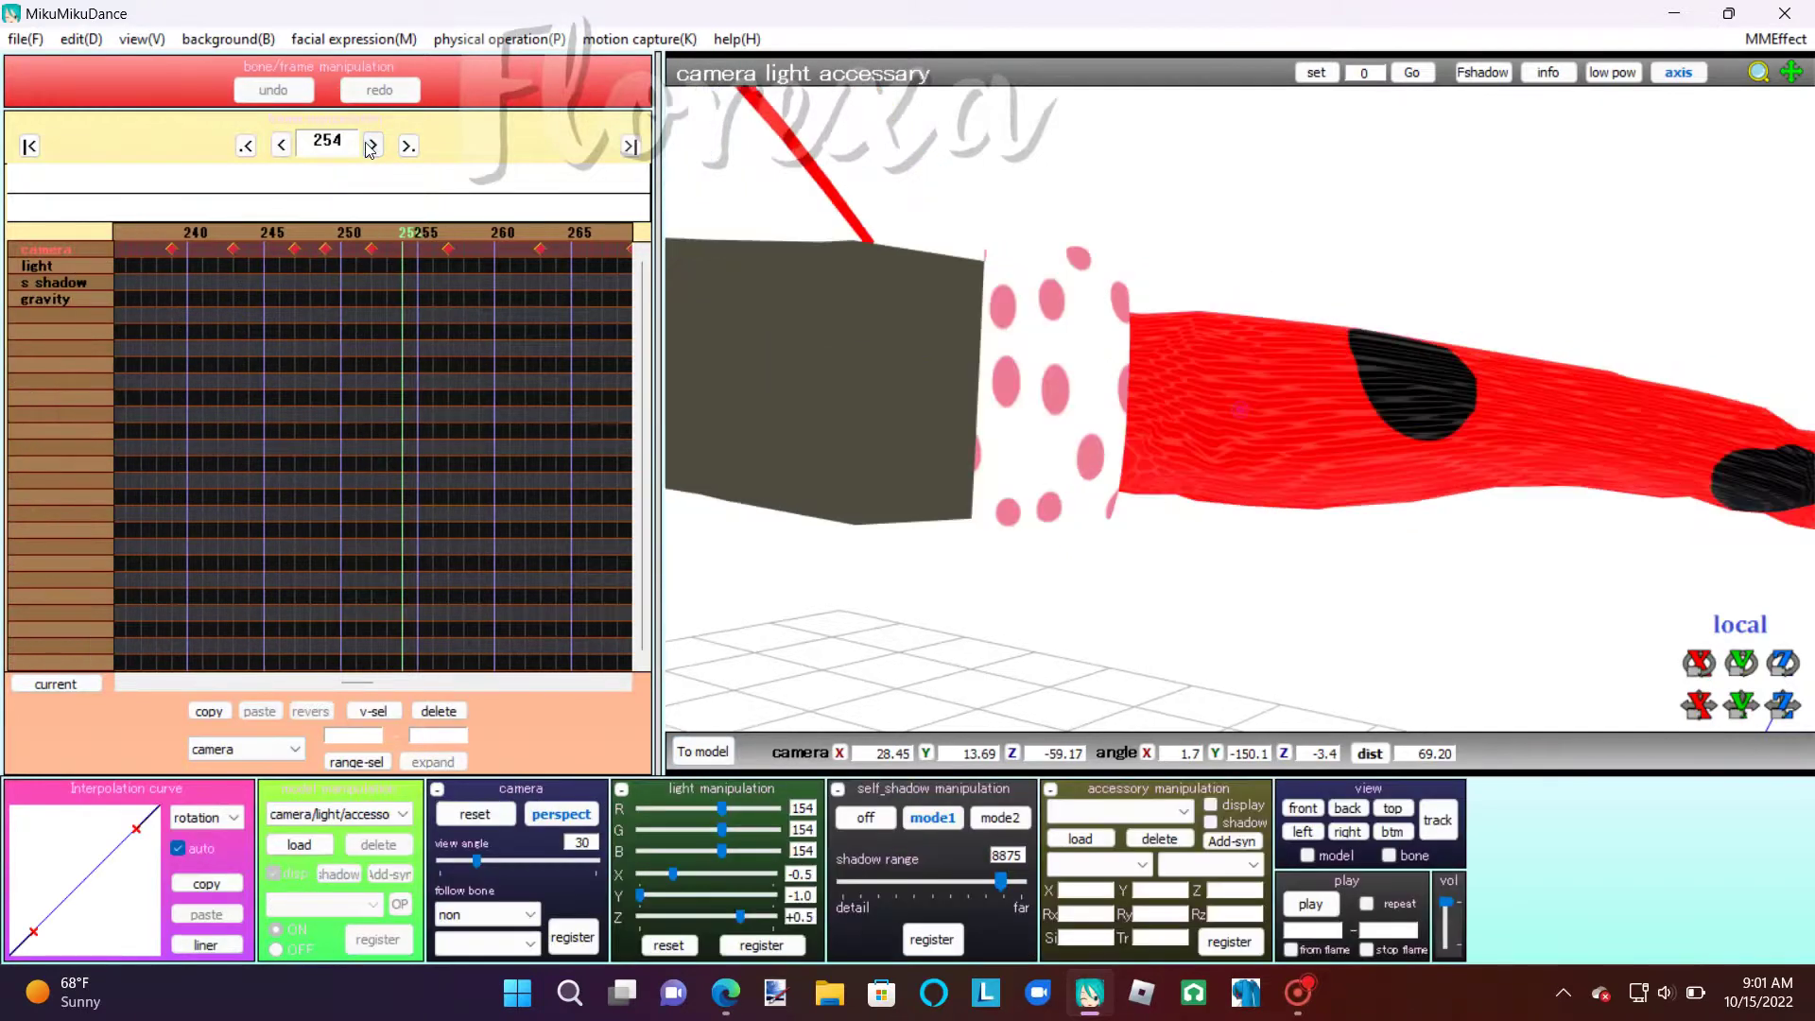
pyautogui.click(375, 146)
pyautogui.click(374, 146)
pyautogui.click(374, 146)
pyautogui.click(374, 145)
pyautogui.click(374, 145)
pyautogui.click(375, 145)
pyautogui.click(374, 146)
pyautogui.click(374, 146)
pyautogui.click(375, 146)
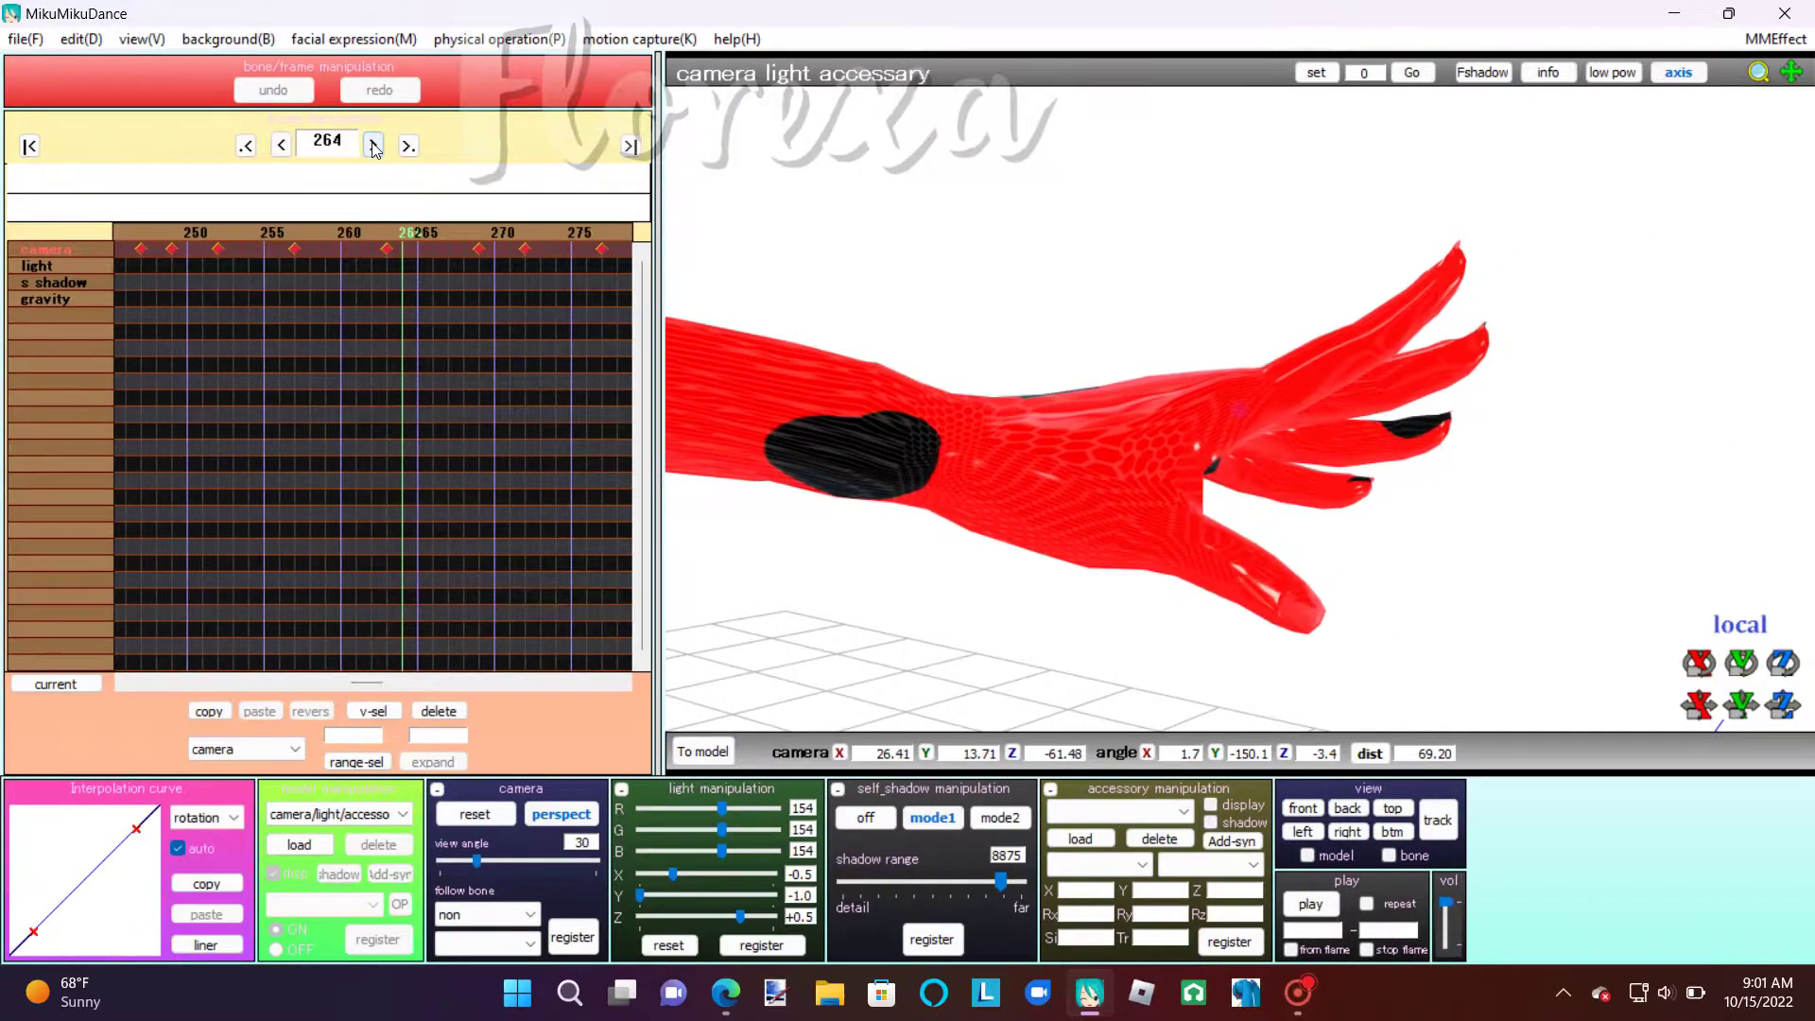
pyautogui.click(375, 146)
pyautogui.click(375, 146)
pyautogui.click(375, 146)
pyautogui.click(375, 146)
pyautogui.click(374, 146)
pyautogui.click(375, 146)
pyautogui.click(374, 145)
pyautogui.click(375, 145)
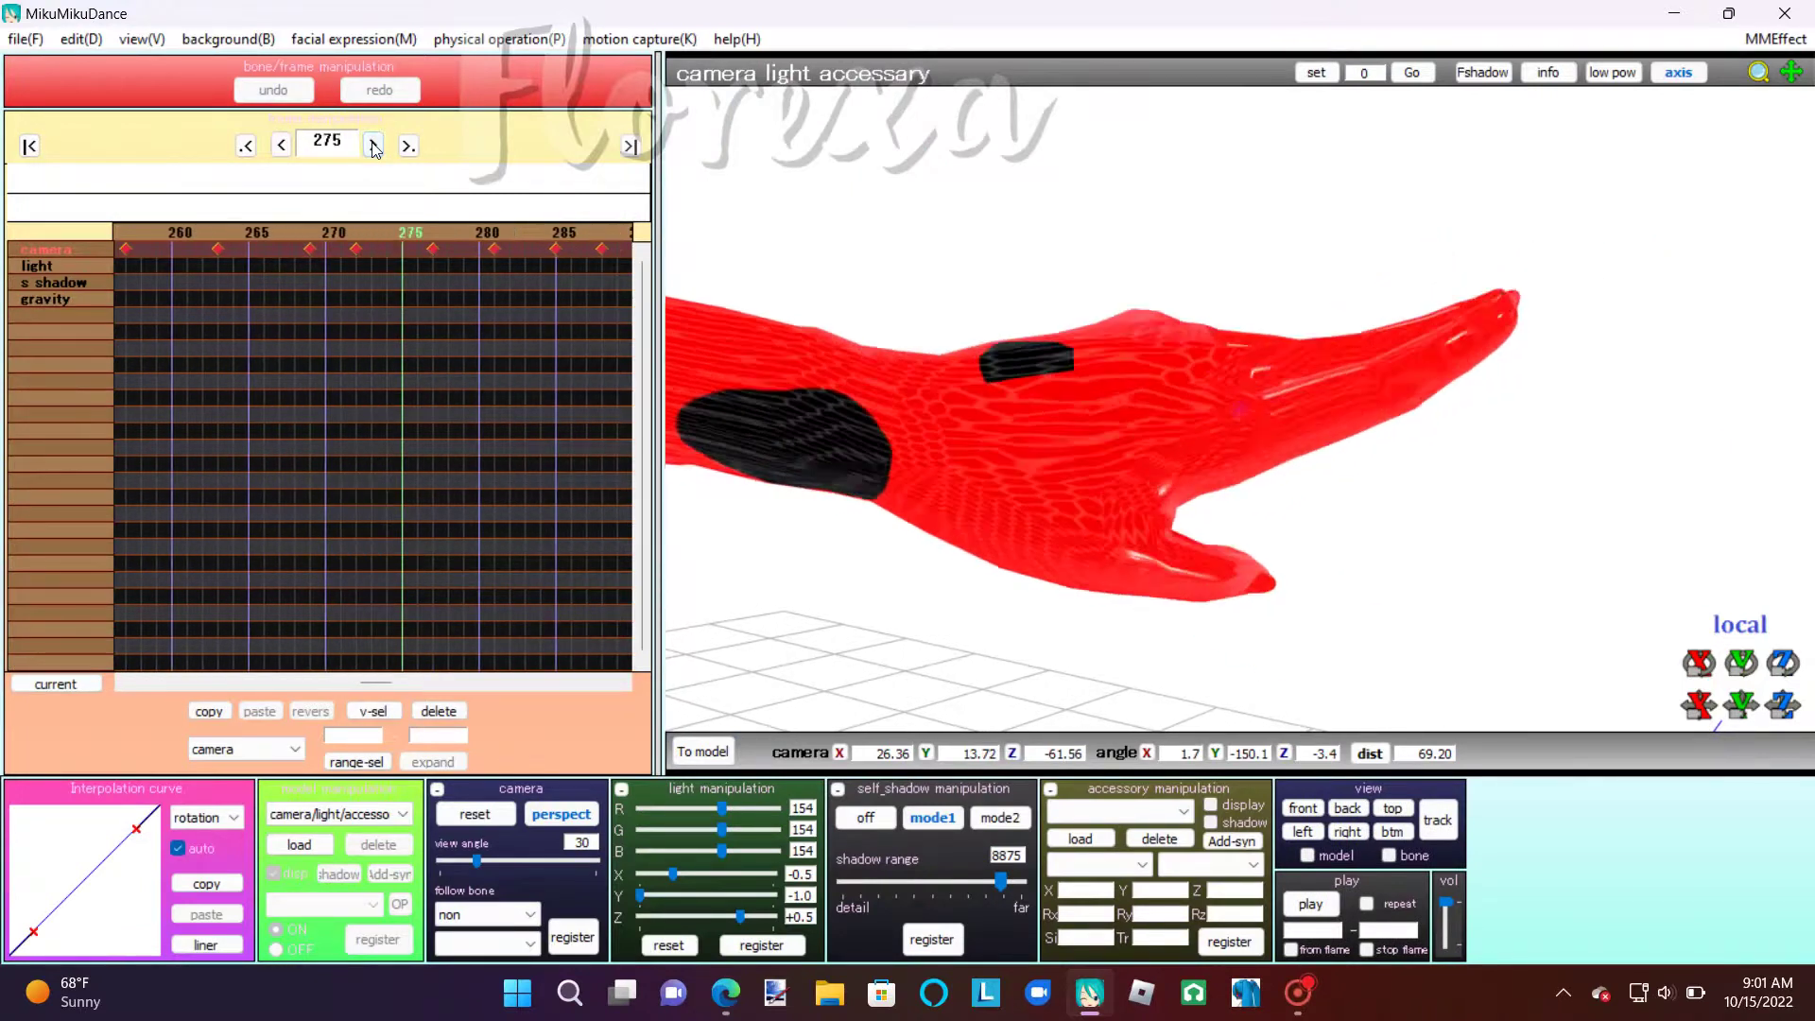
pyautogui.click(374, 145)
pyautogui.click(375, 146)
pyautogui.click(375, 146)
pyautogui.click(374, 145)
pyautogui.click(375, 145)
pyautogui.click(374, 146)
pyautogui.click(374, 146)
pyautogui.click(374, 145)
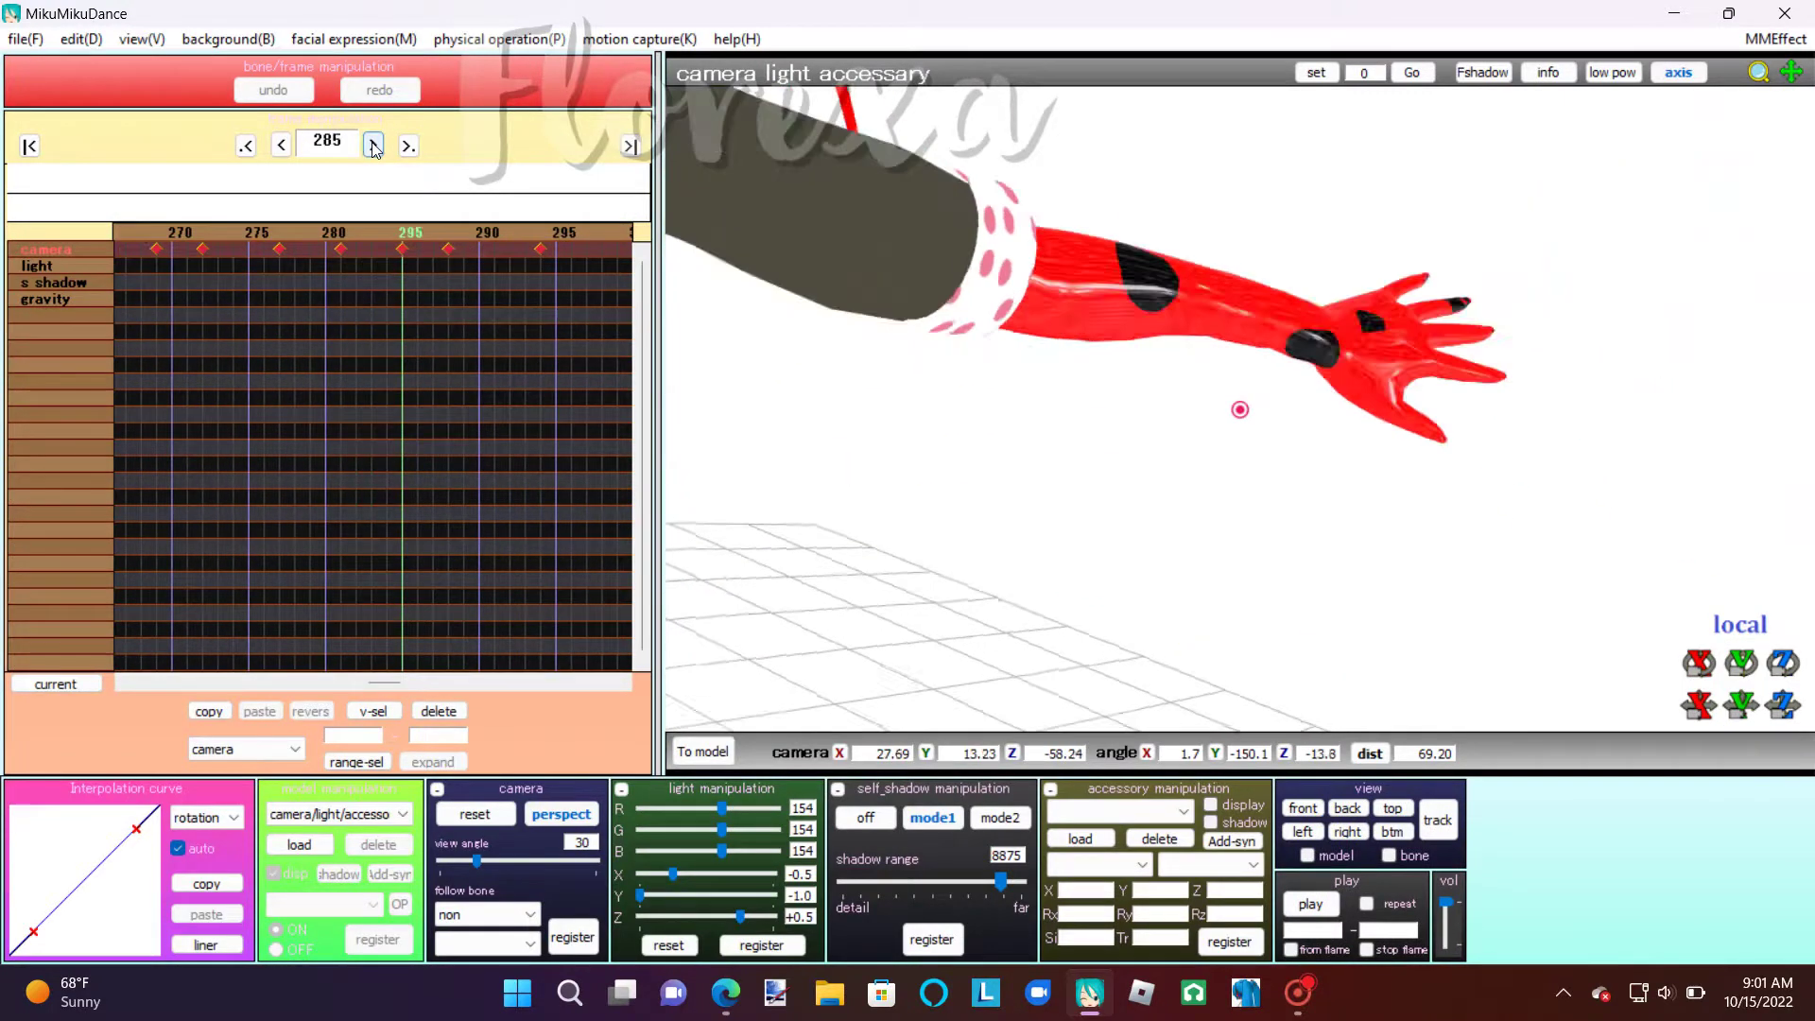
pyautogui.click(374, 145)
pyautogui.click(374, 145)
pyautogui.click(375, 145)
pyautogui.click(374, 146)
pyautogui.click(374, 146)
pyautogui.click(374, 145)
pyautogui.click(374, 145)
pyautogui.click(375, 146)
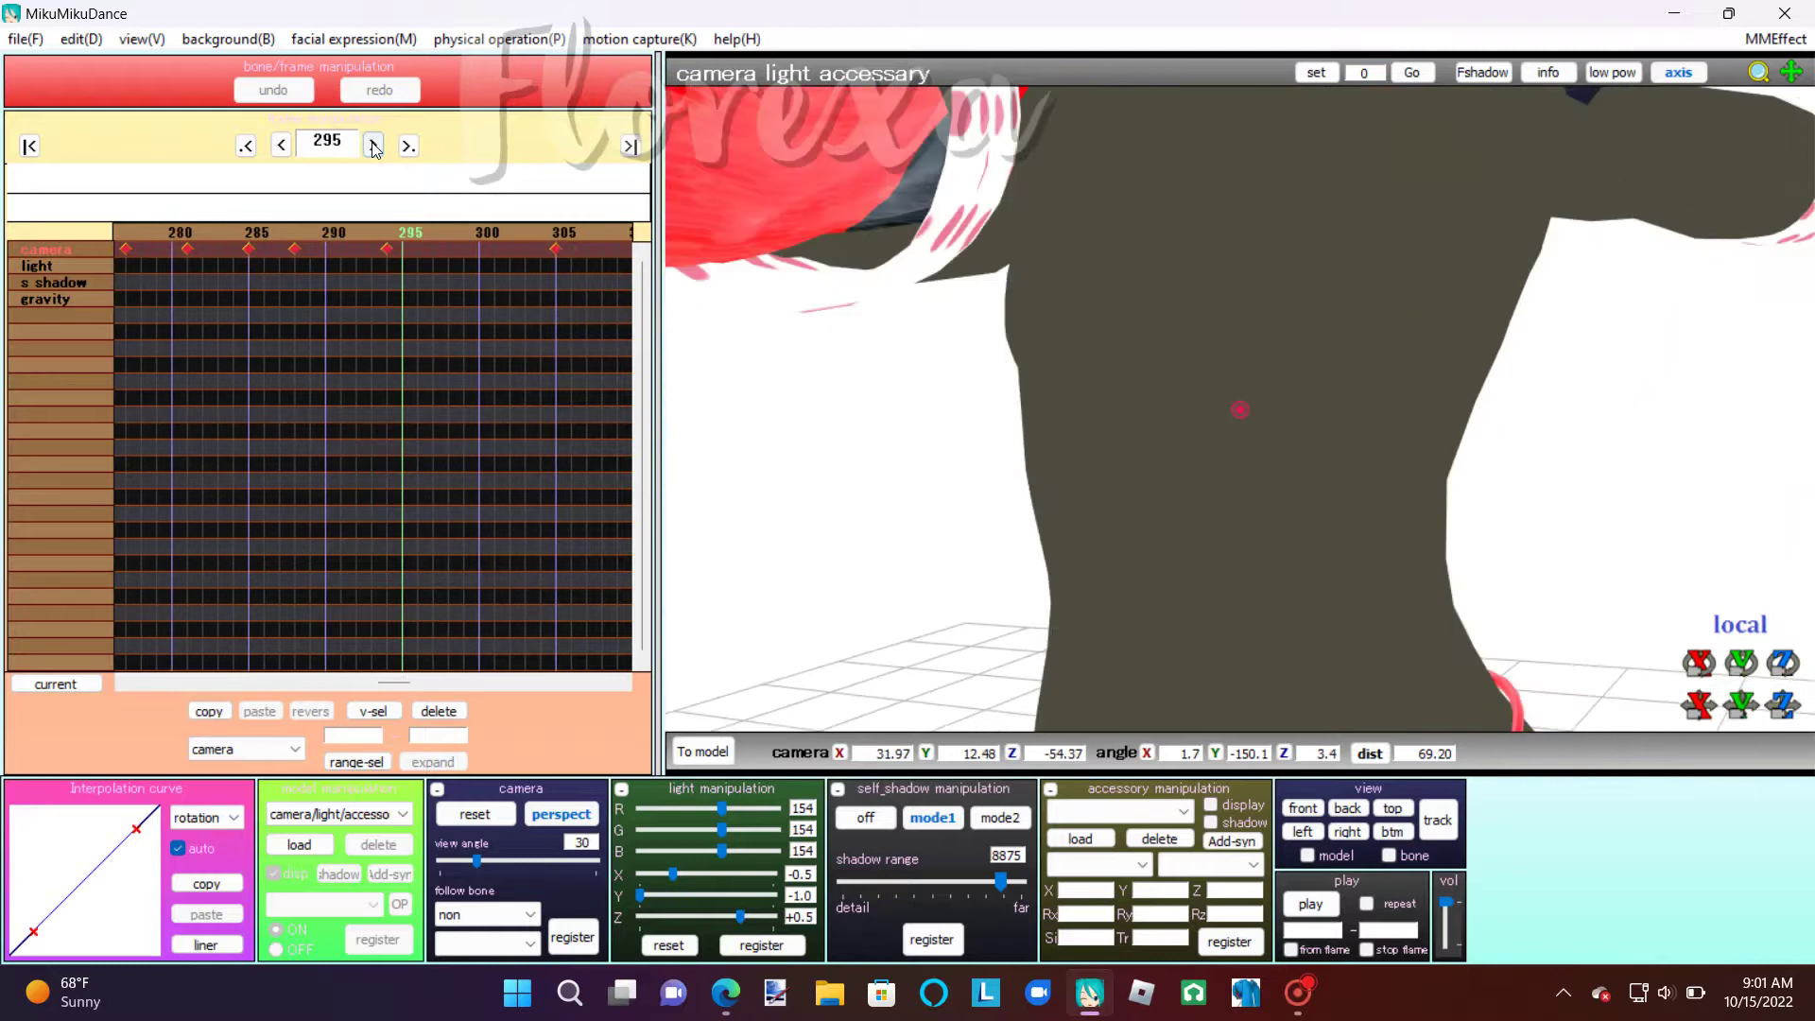
pyautogui.click(375, 146)
pyautogui.click(375, 145)
pyautogui.click(374, 146)
pyautogui.click(375, 146)
pyautogui.click(375, 146)
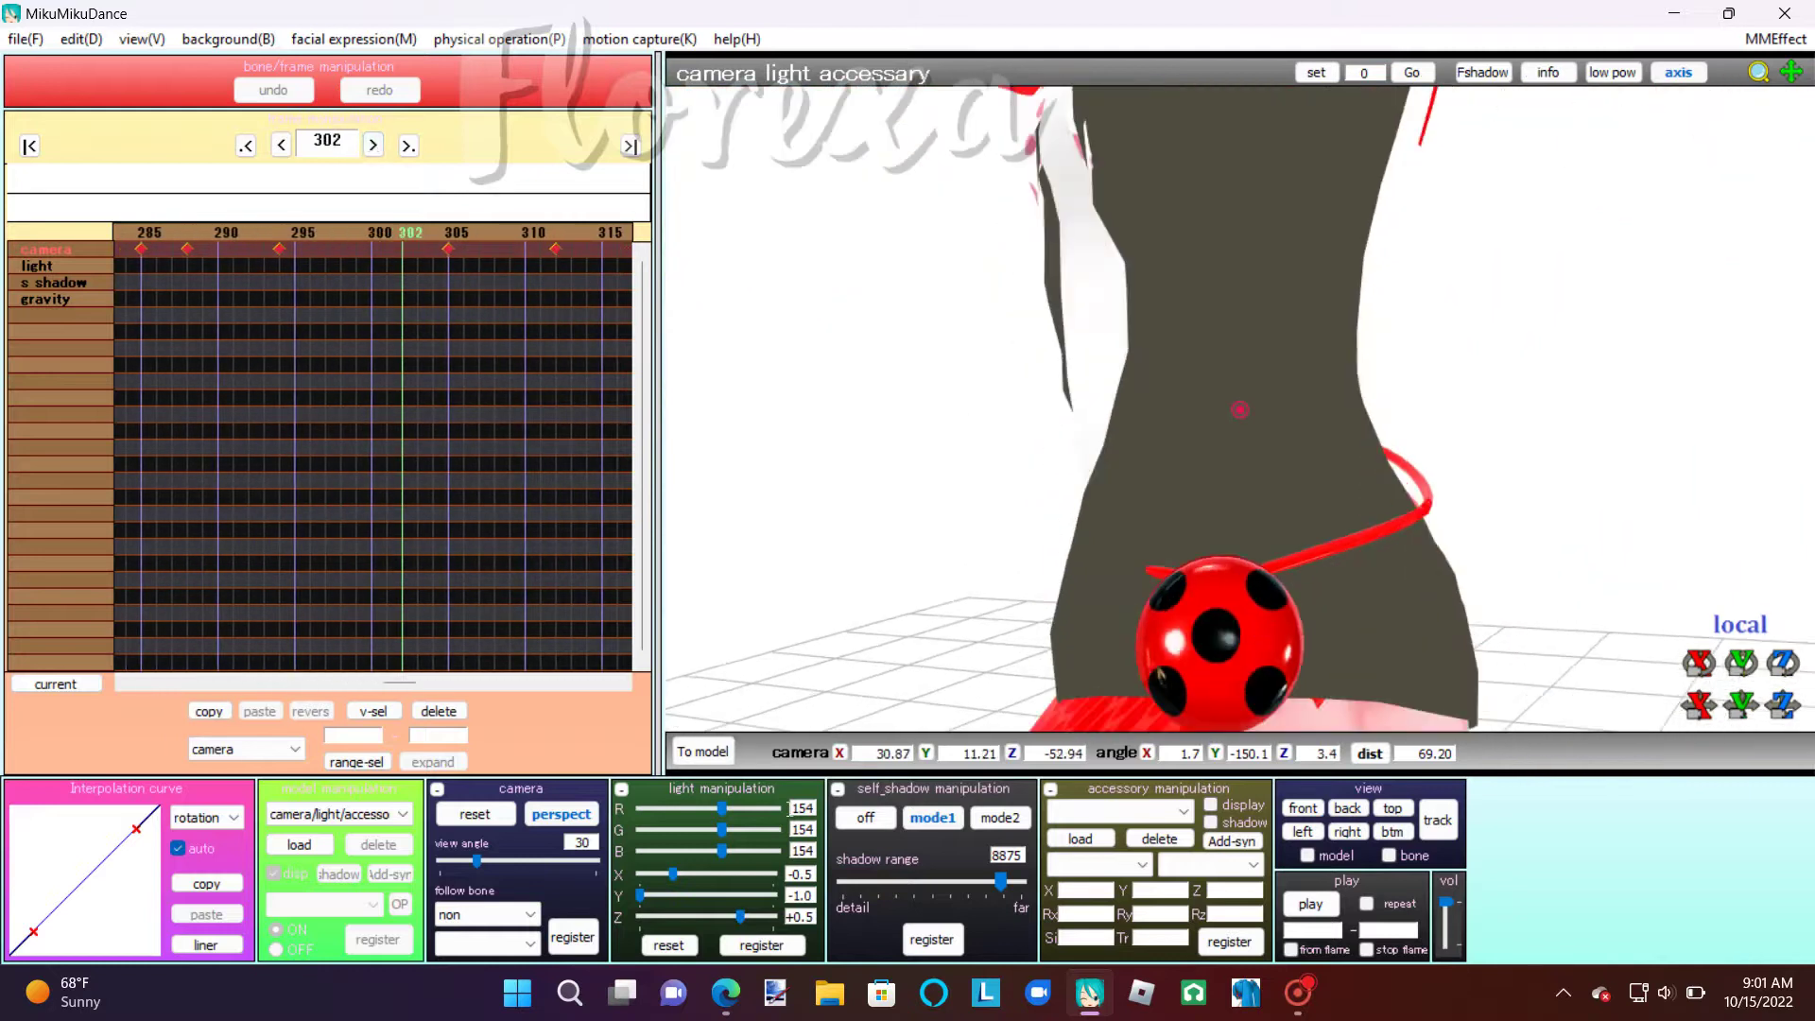
pyautogui.click(703, 752)
pyautogui.click(338, 814)
# Step: Select Marinette, switch to camera mode, and play the full transformation
pyautogui.click(297, 852)
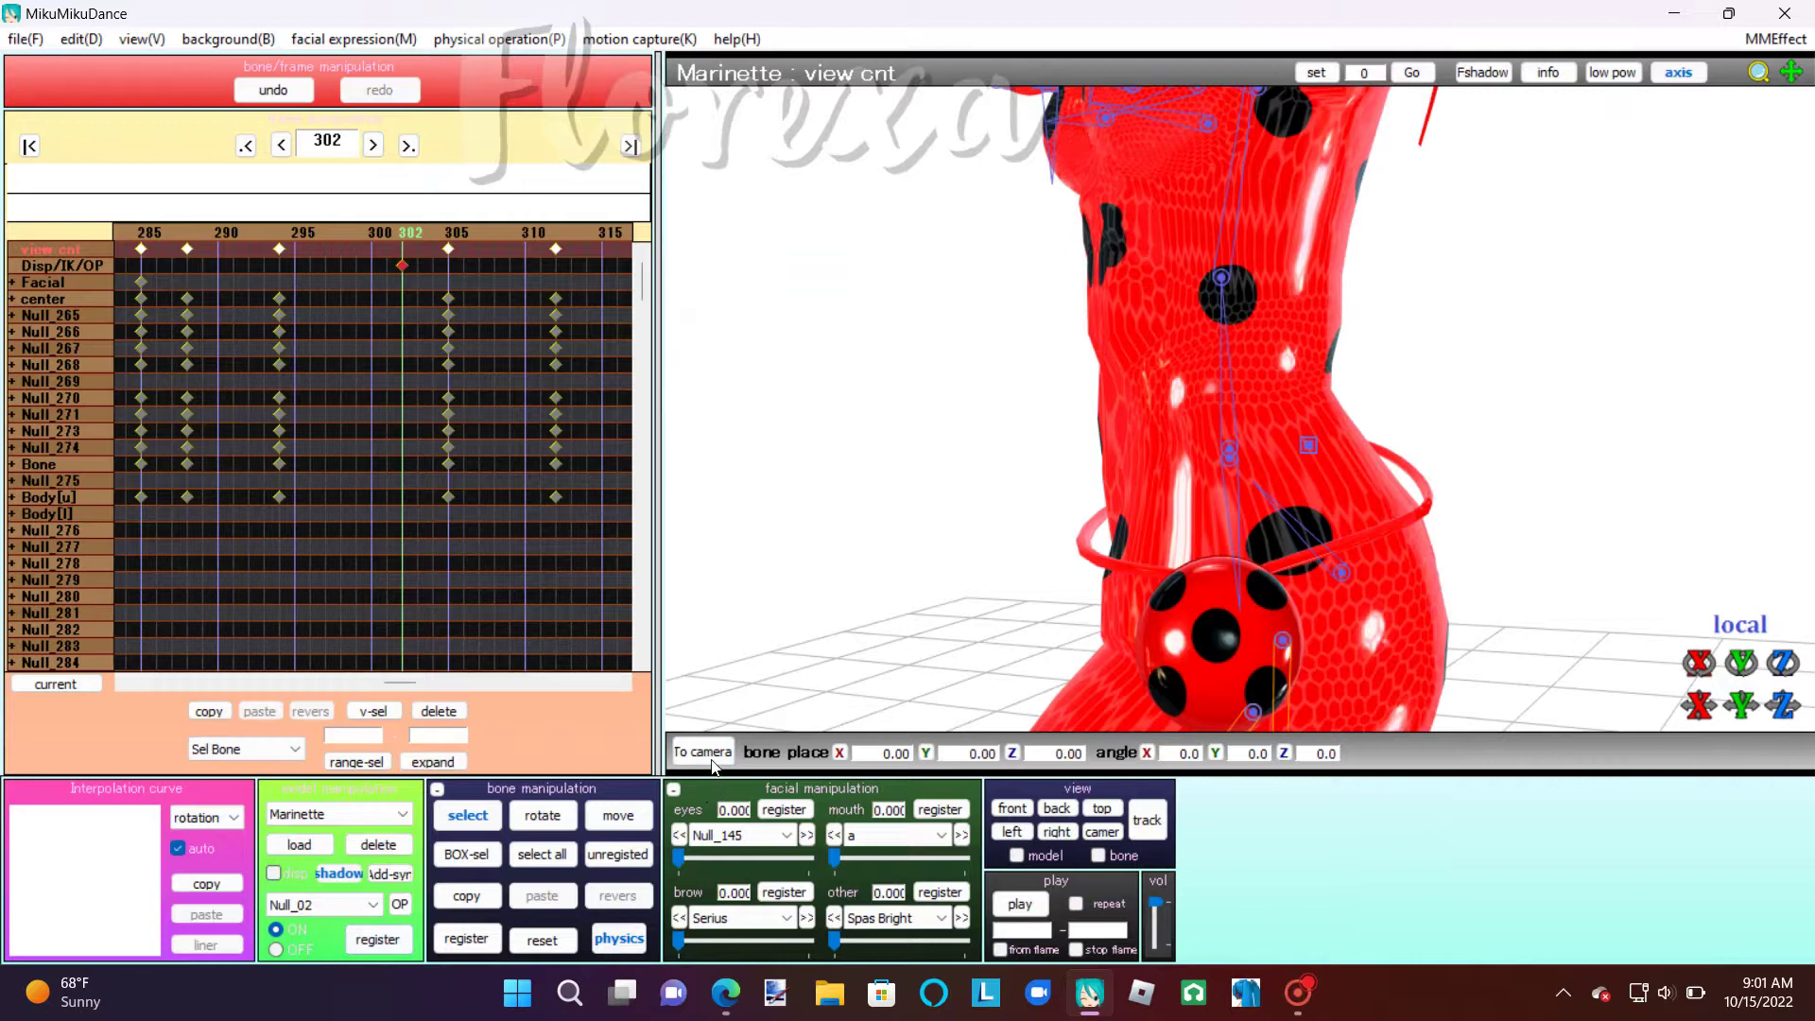
pyautogui.click(709, 755)
pyautogui.click(1310, 906)
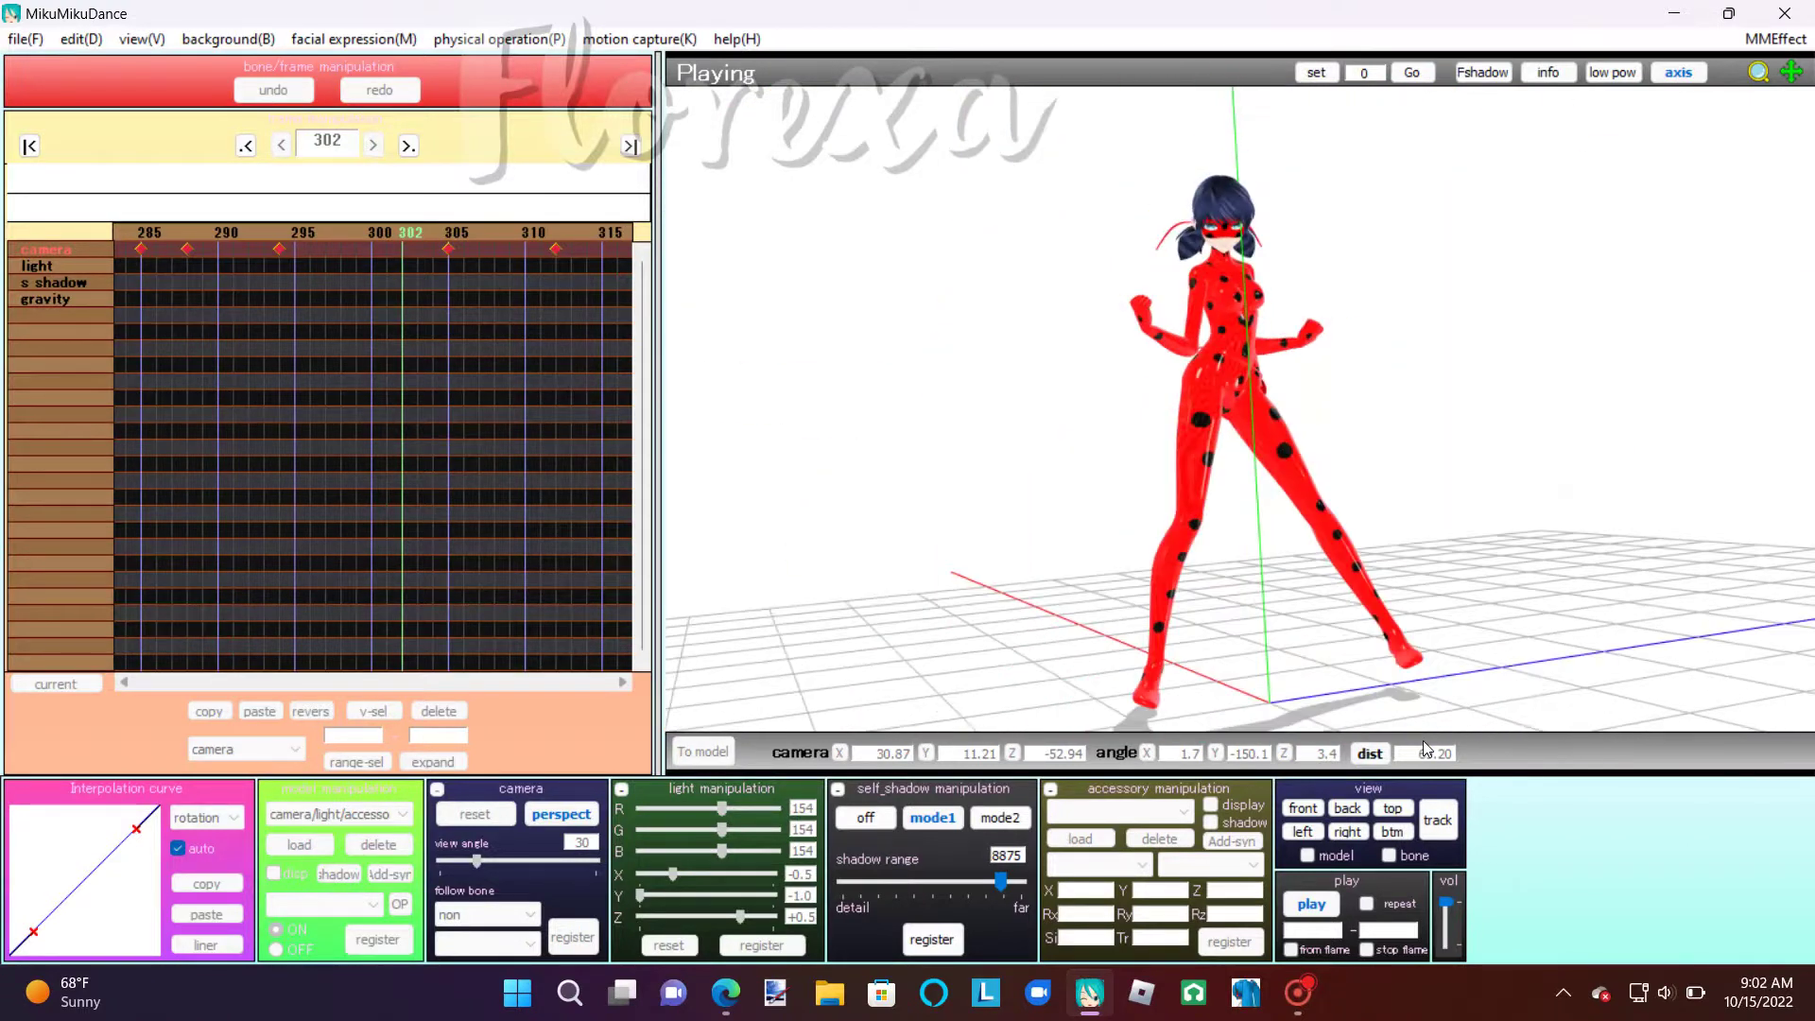
# Step: Stop the playback after Ladybug's full-suit animation, leaving the scene at frame 302
pyautogui.click(1363, 581)
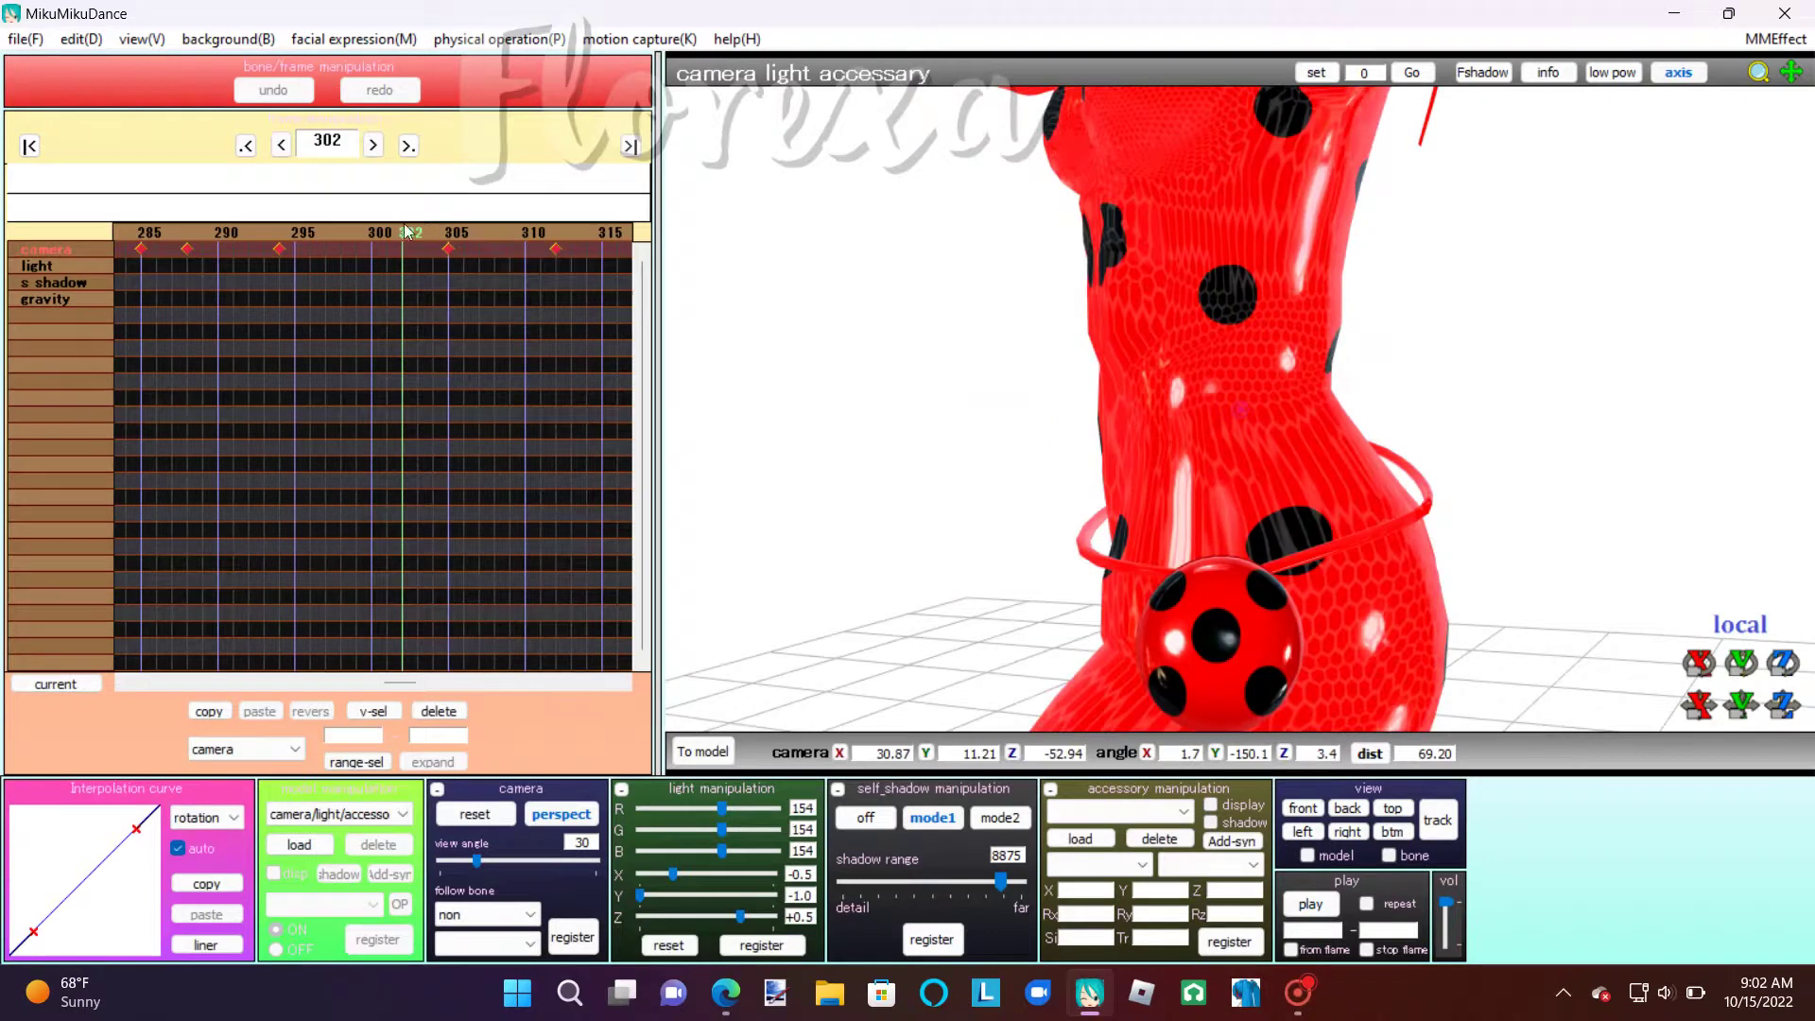